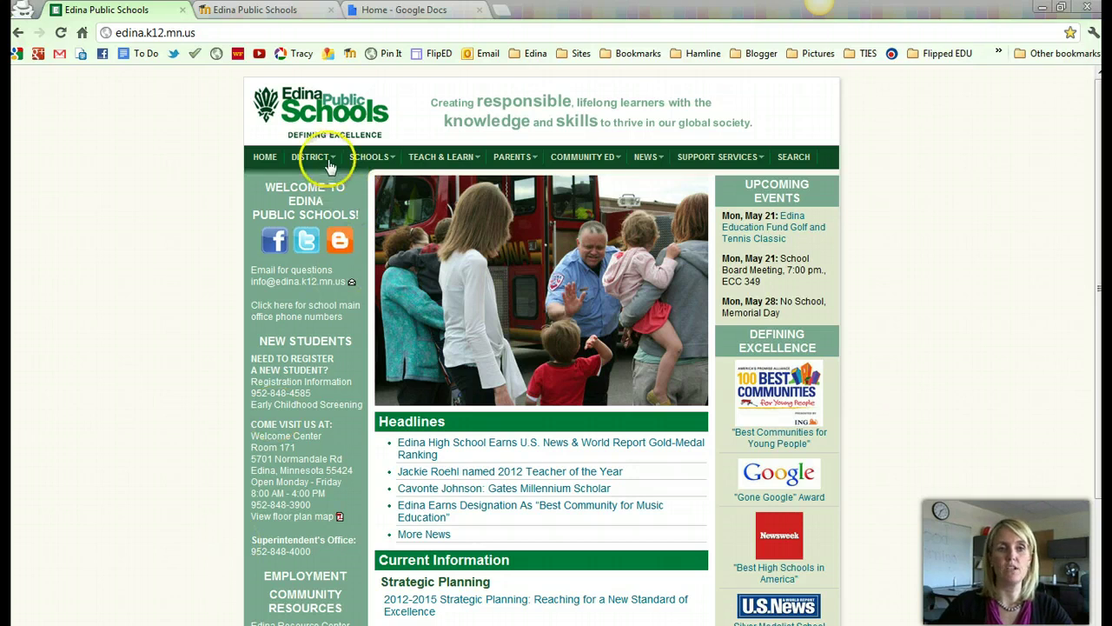
Step: Open Staff Resources from the Edina DISTRICT menu, then switch to the Moodle site
{"action": "mouse_move", "coordinate": [327, 161]}
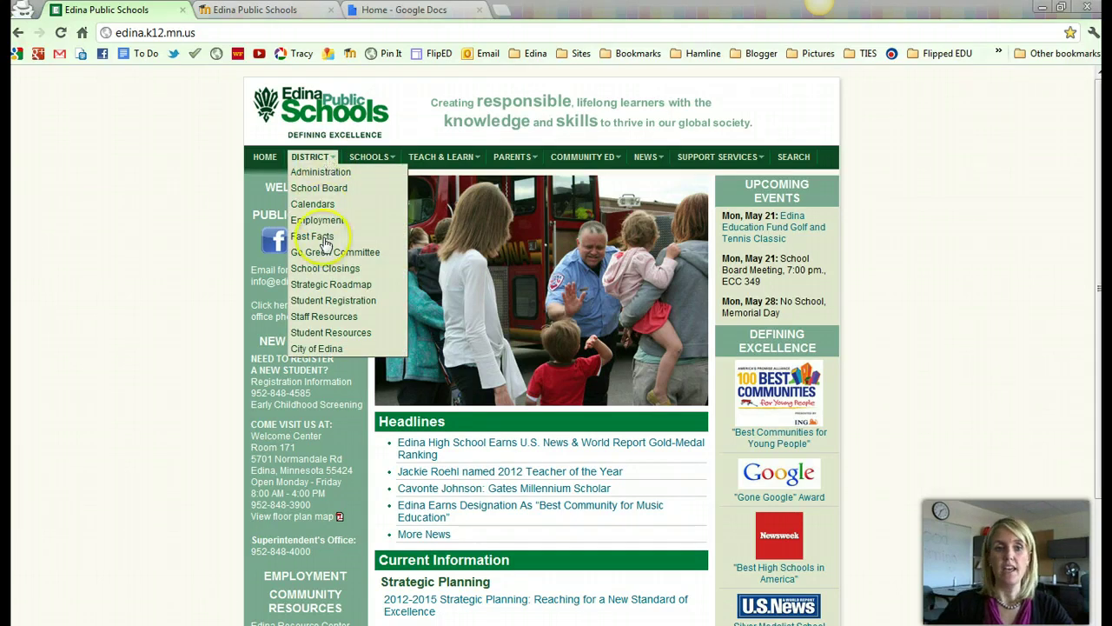
{"action": "left_click", "coordinate": [333, 318]}
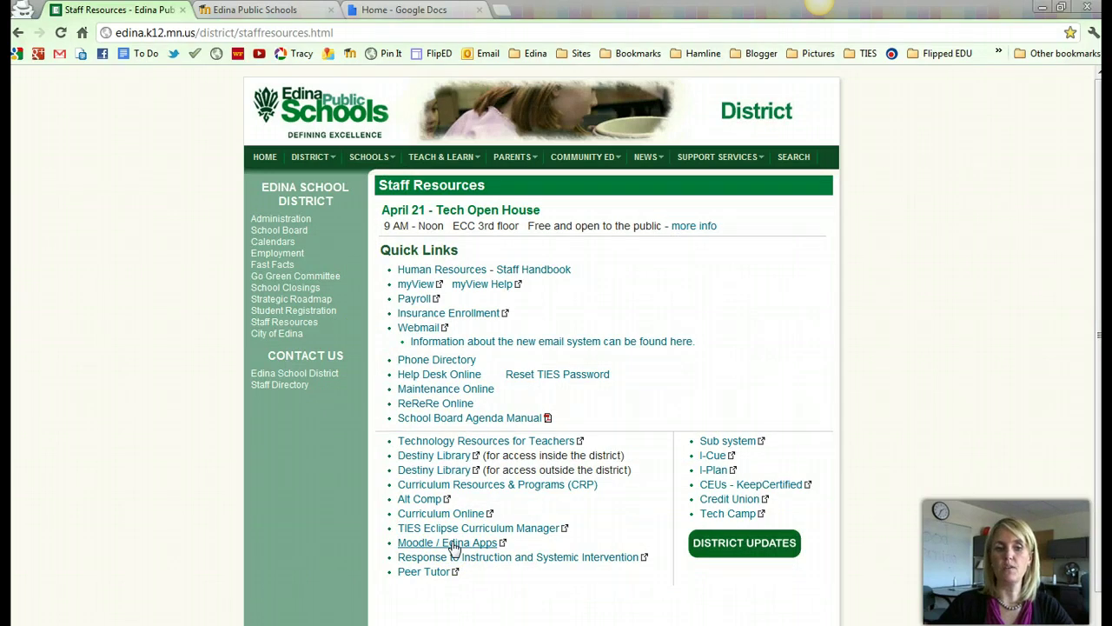
{"action": "left_click", "coordinate": [244, 10]}
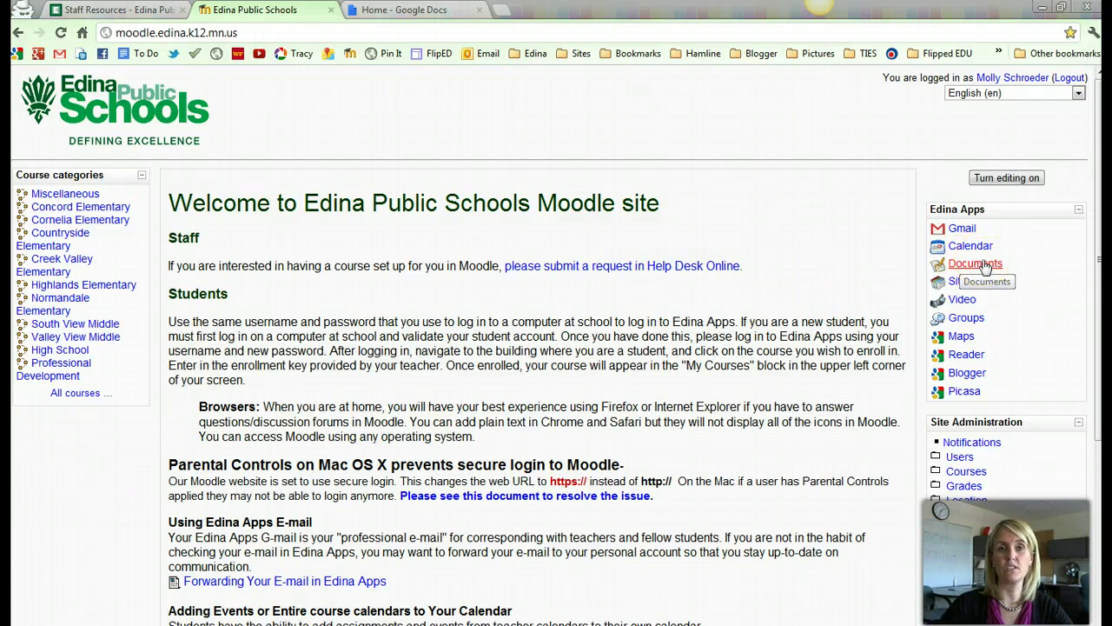
Step: In the Google Docs document list, show the Form option under CREATE
{"action": "left_click", "coordinate": [441, 12]}
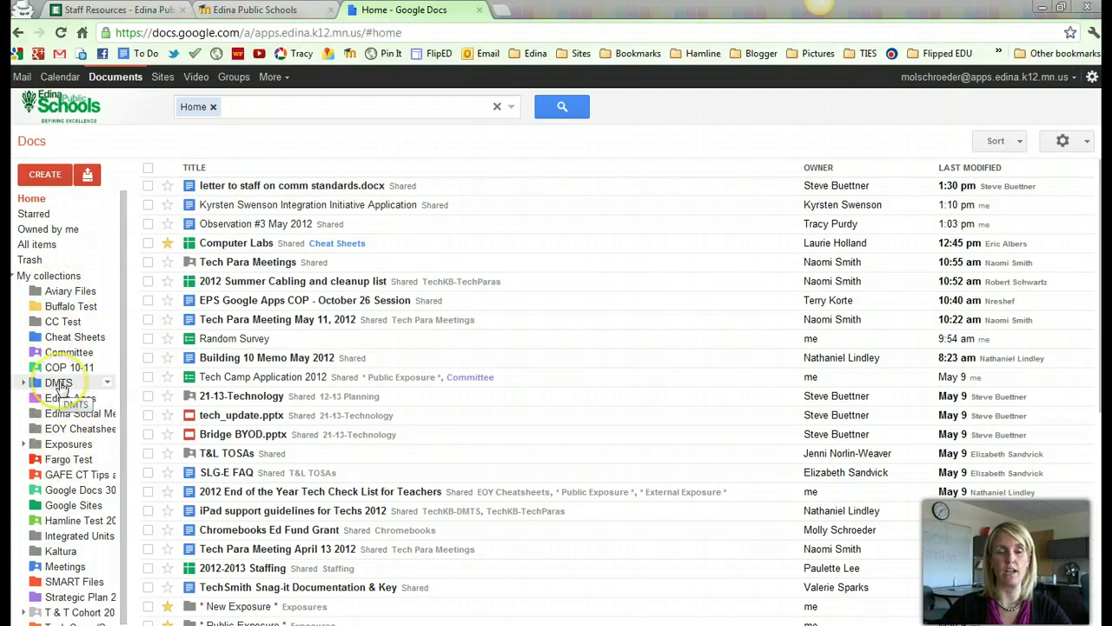
{"action": "left_click", "coordinate": [45, 178]}
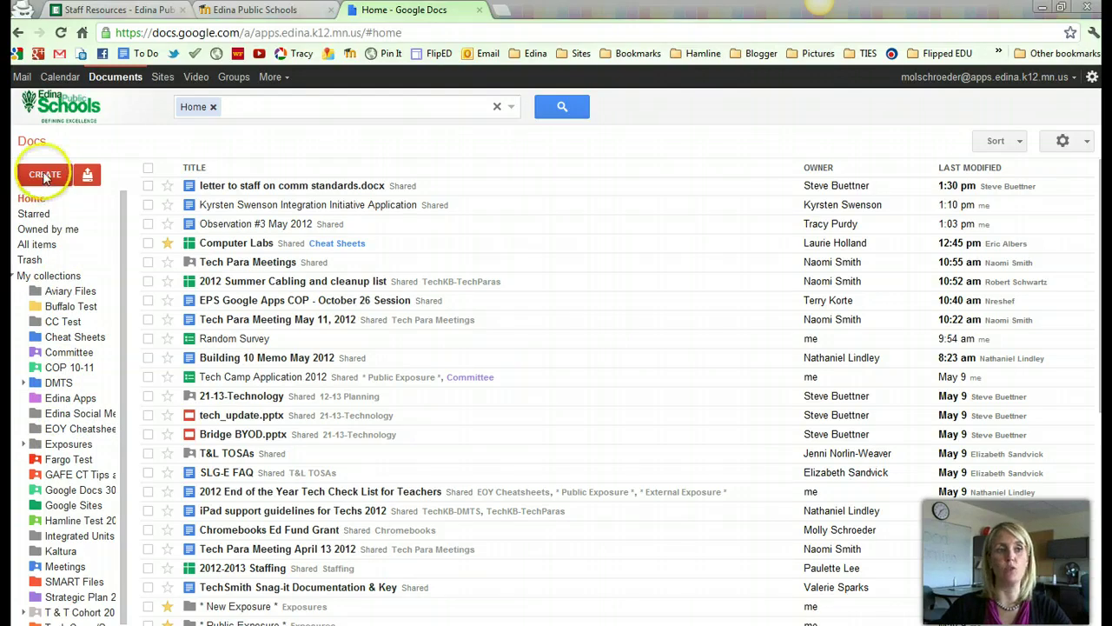
{"action": "left_click", "coordinate": [80, 252]}
{"action": "left_click", "coordinate": [78, 251]}
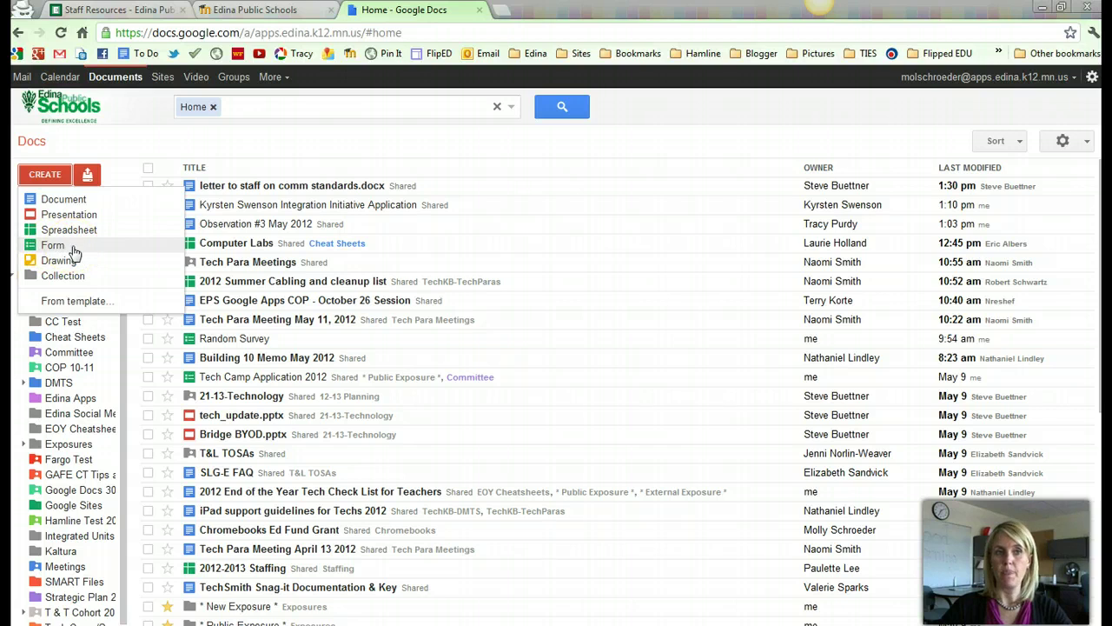
Step: Search the documents for 'application' and open Tech Camp Application 2012
{"action": "left_click", "coordinate": [247, 108]}
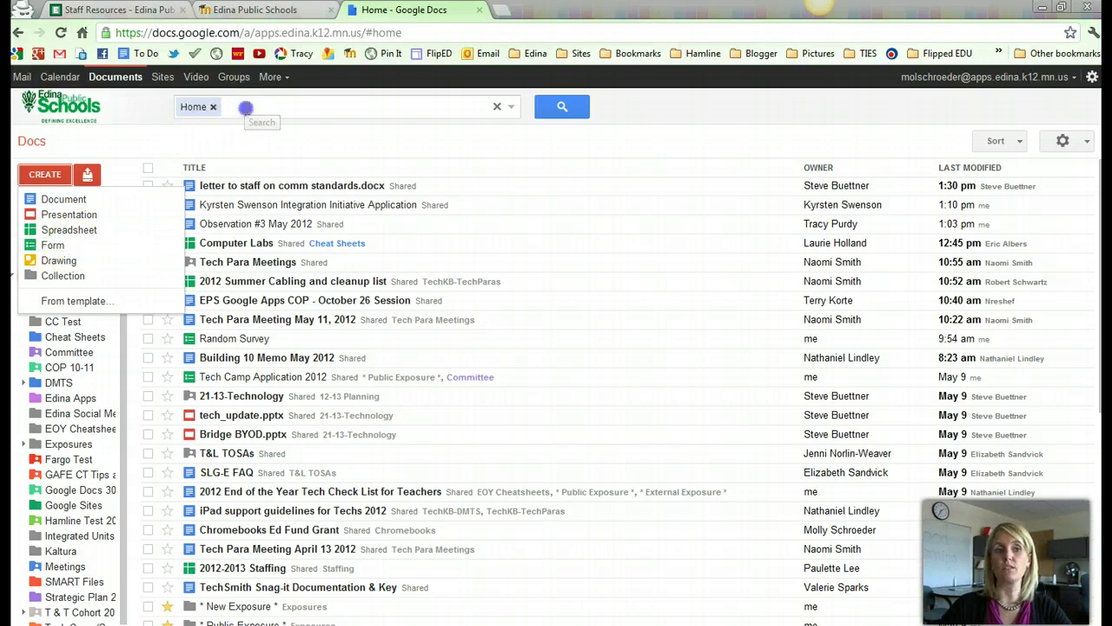
{"action": "type", "text": "application"}
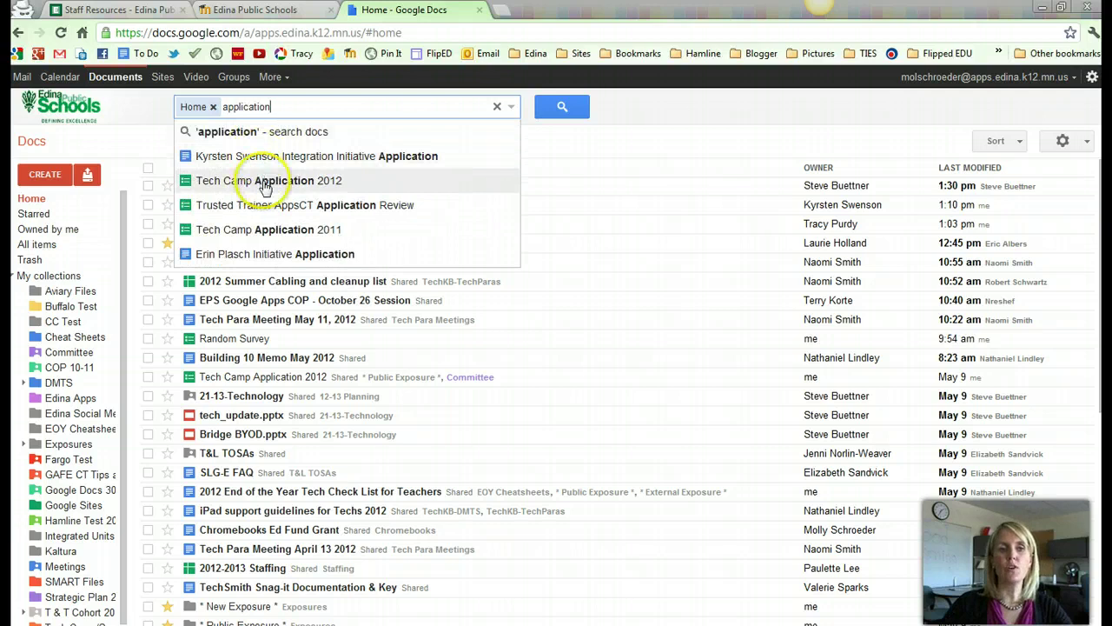
{"action": "left_click", "coordinate": [263, 180]}
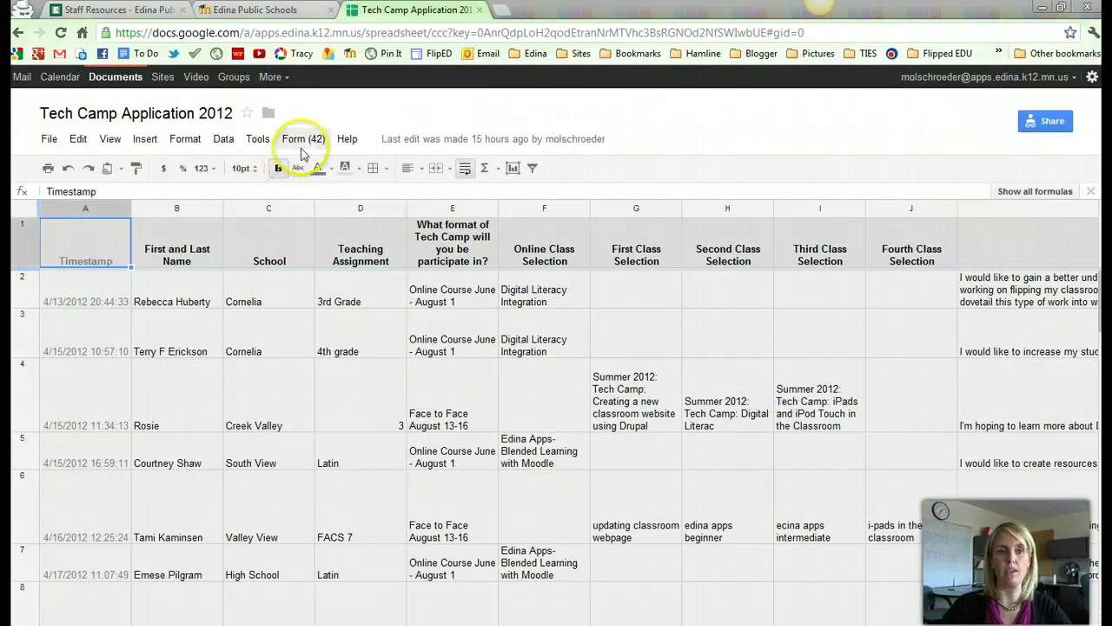
Step: Open the live form from the spreadsheet's Form menu
{"action": "left_click", "coordinate": [303, 139]}
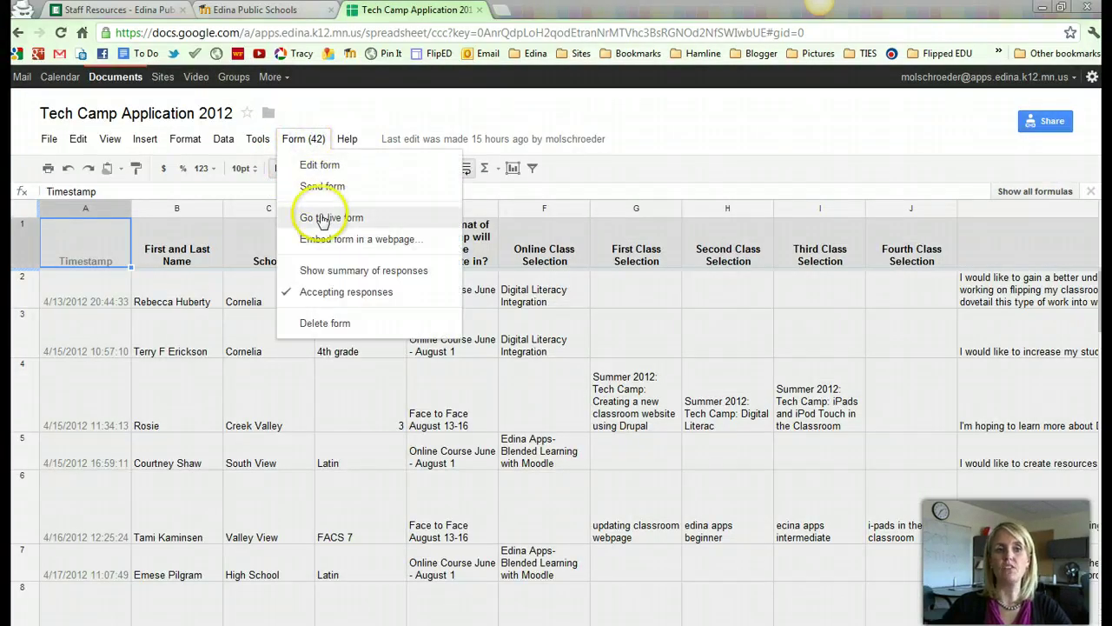
{"action": "left_click", "coordinate": [322, 217]}
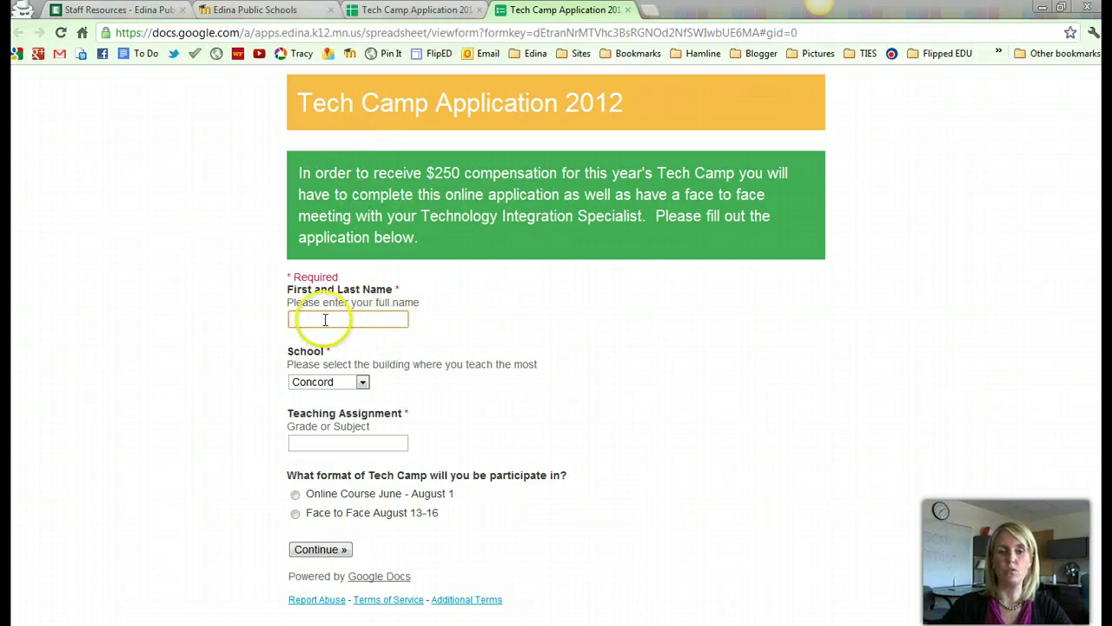
Step: Open the School dropdown to show its choices, leaving Concord selected
{"action": "left_click", "coordinate": [362, 381]}
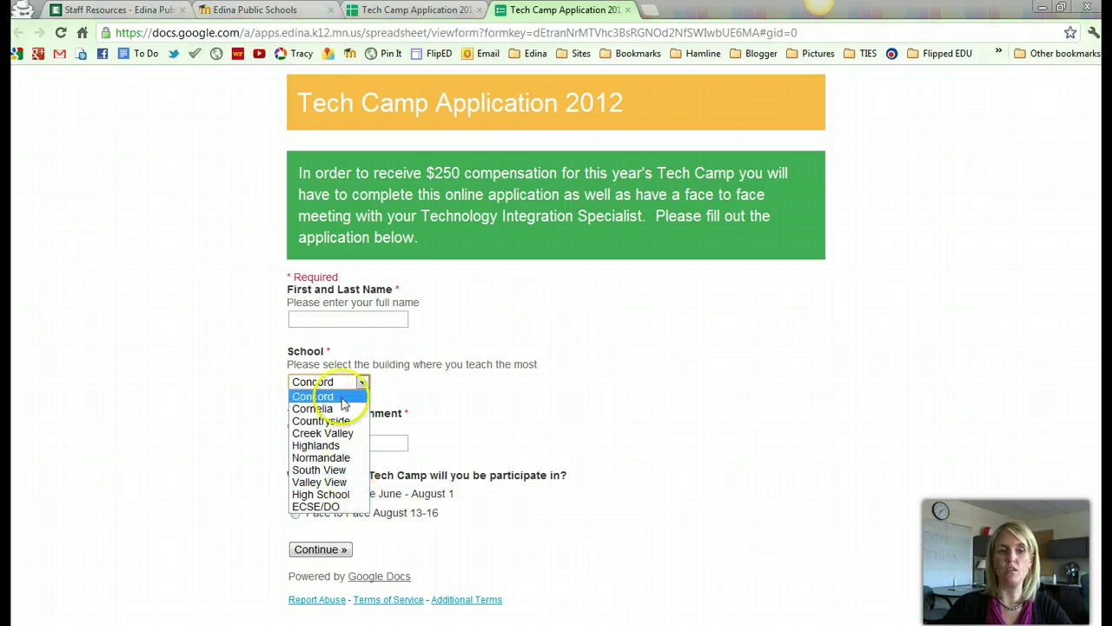
{"action": "left_click", "coordinate": [526, 408]}
{"action": "left_click", "coordinate": [343, 442]}
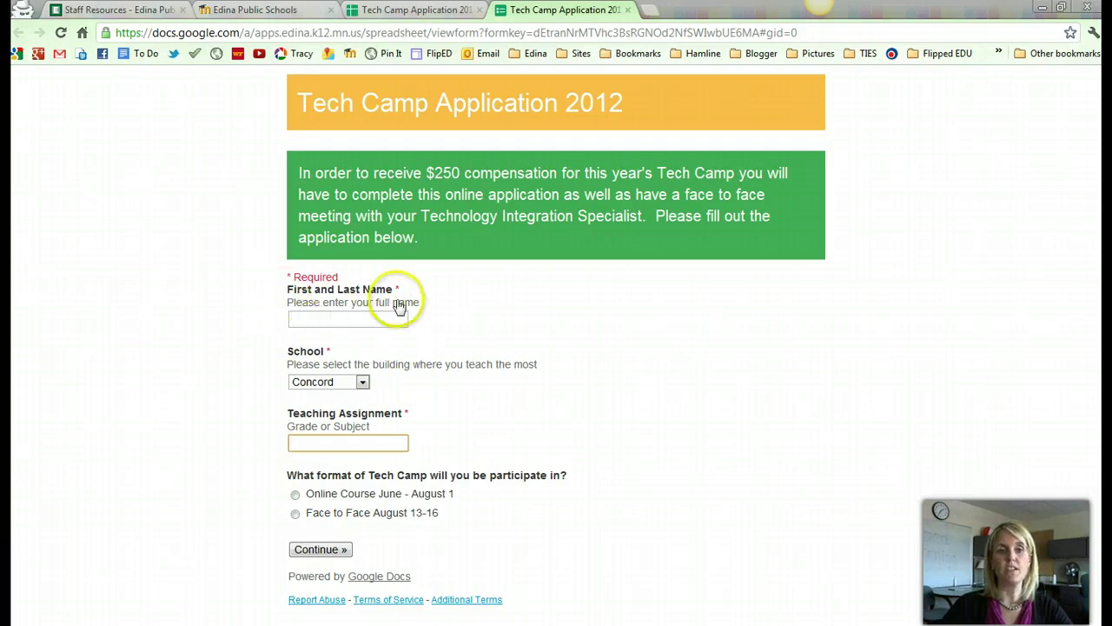
{"action": "left_click", "coordinate": [362, 382]}
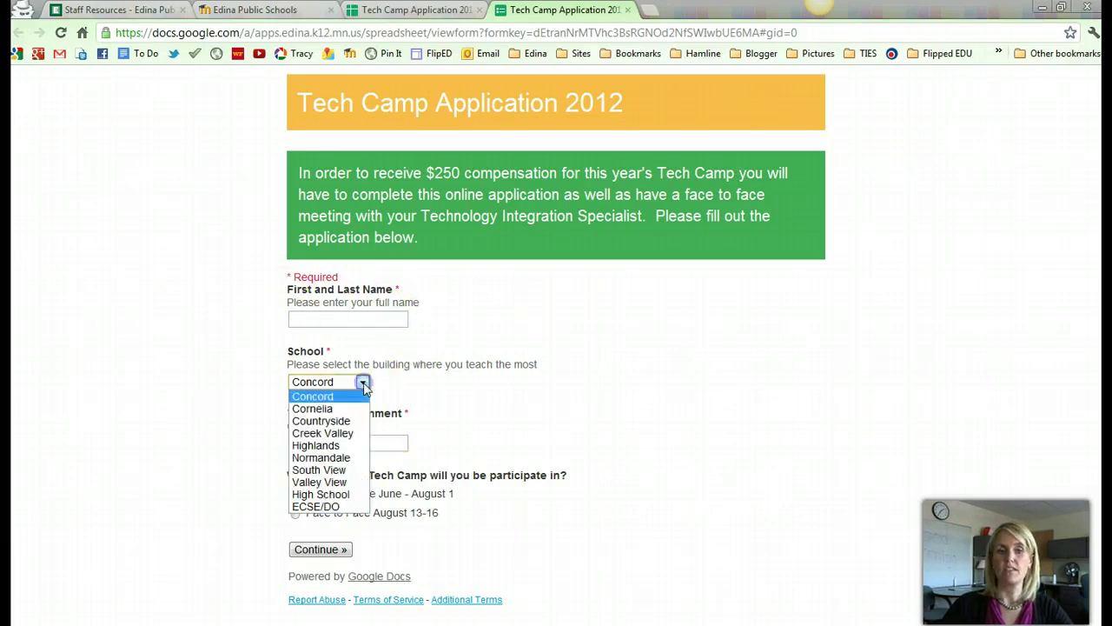
{"action": "left_click", "coordinate": [363, 384]}
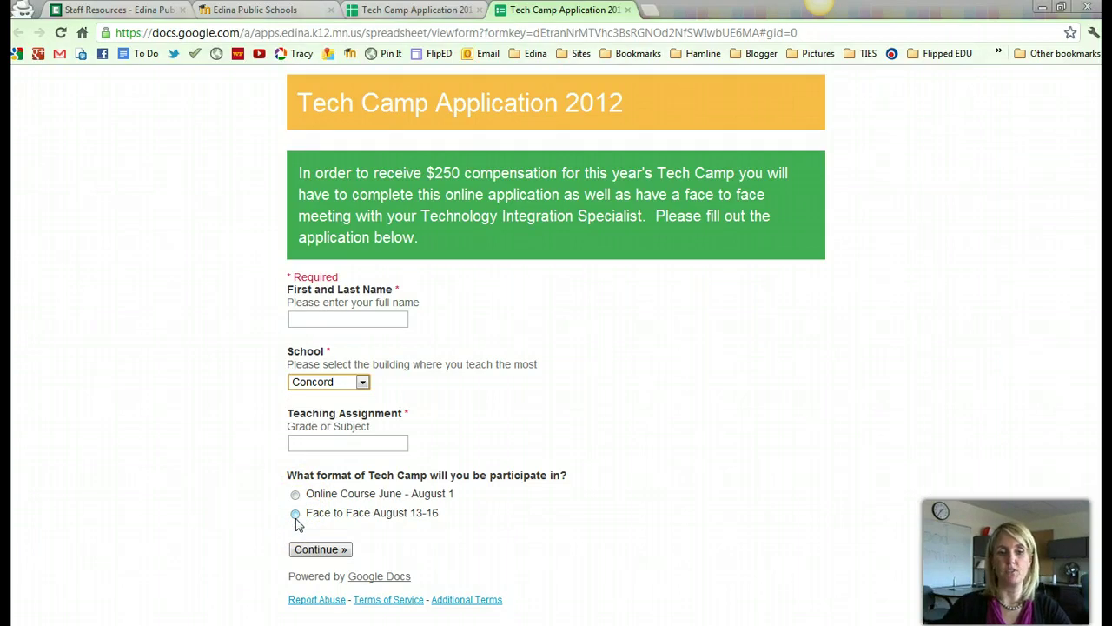
Step: Enter a respondent's full name, Concord, assignment 5 and Face to Face August 13-16, then continue
{"action": "left_click", "coordinate": [319, 321]}
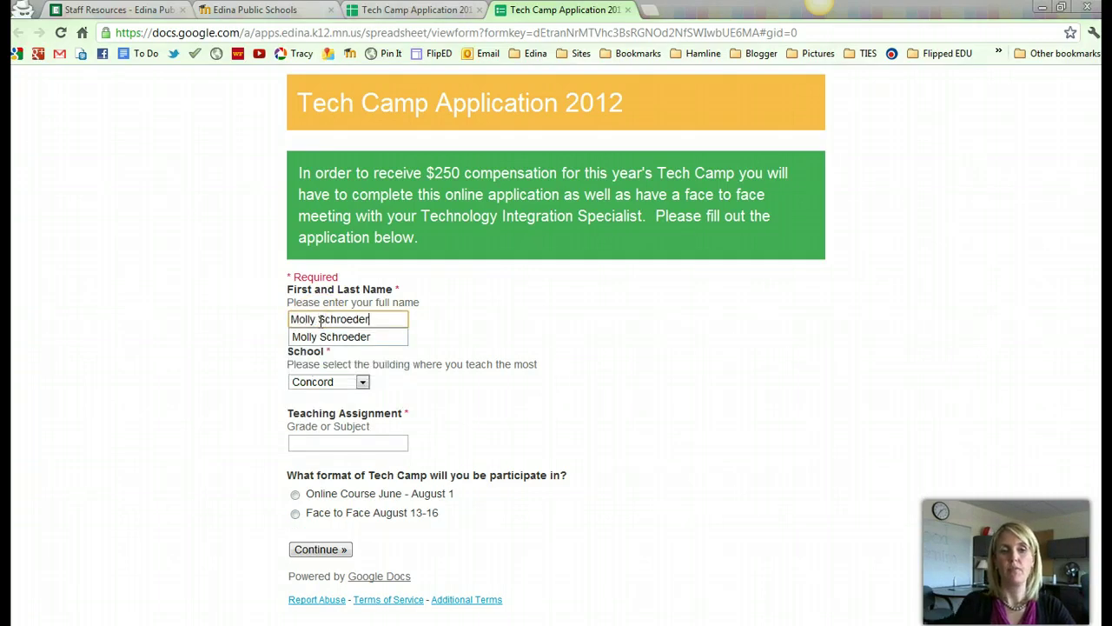
{"action": "left_click", "coordinate": [363, 382]}
{"action": "left_click", "coordinate": [326, 395]}
{"action": "left_click", "coordinate": [354, 442]}
{"action": "type", "text": "5"}
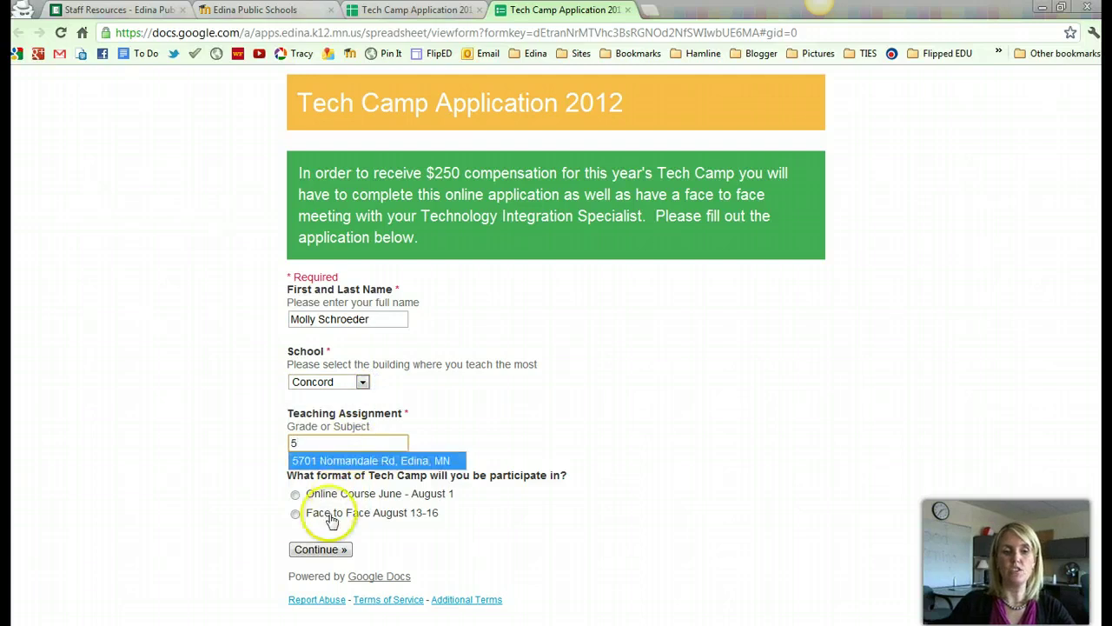
{"action": "left_click", "coordinate": [295, 513]}
{"action": "left_click", "coordinate": [323, 550]}
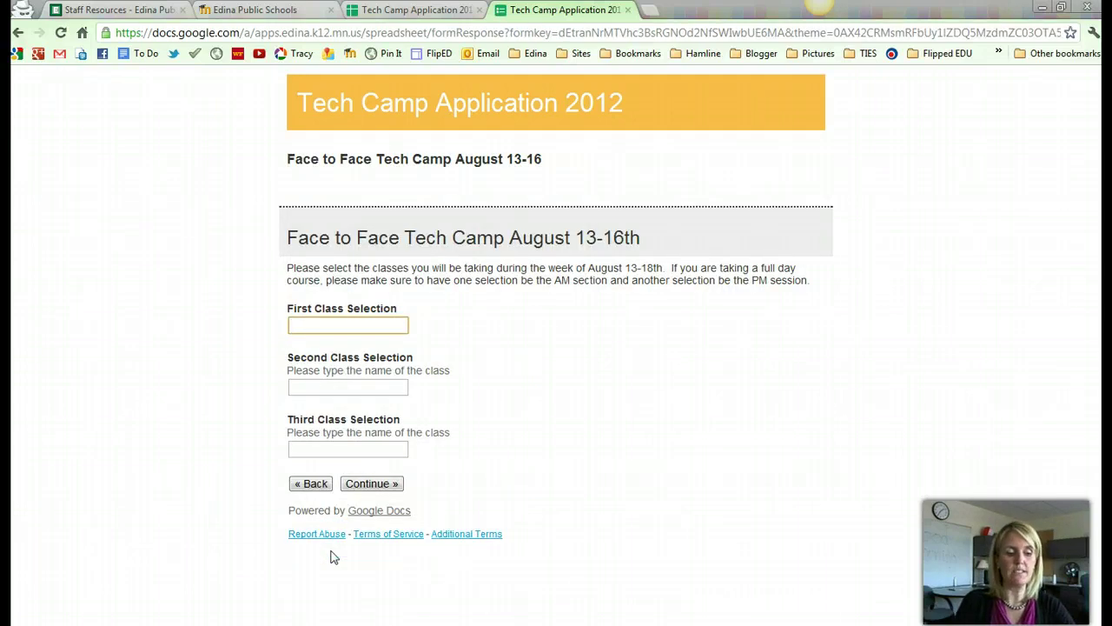
Step: Enter 'a' in all three class fields and continue to the Technology Project Proposal page
{"action": "type", "text": "a"}
{"action": "key", "text": "Tab"}
{"action": "type", "text": "a"}
{"action": "key", "text": "Tab"}
{"action": "type", "text": "a"}
{"action": "left_click", "coordinate": [364, 484]}
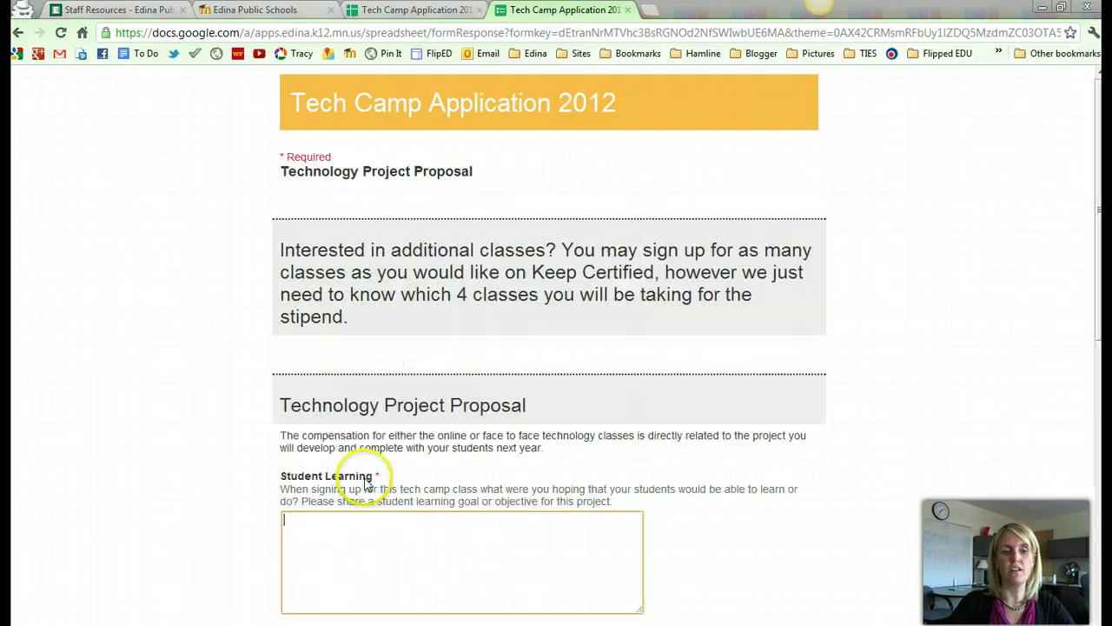
{"action": "scroll", "coordinate": [517, 443], "scroll_direction": "down", "scroll_amount": 8}
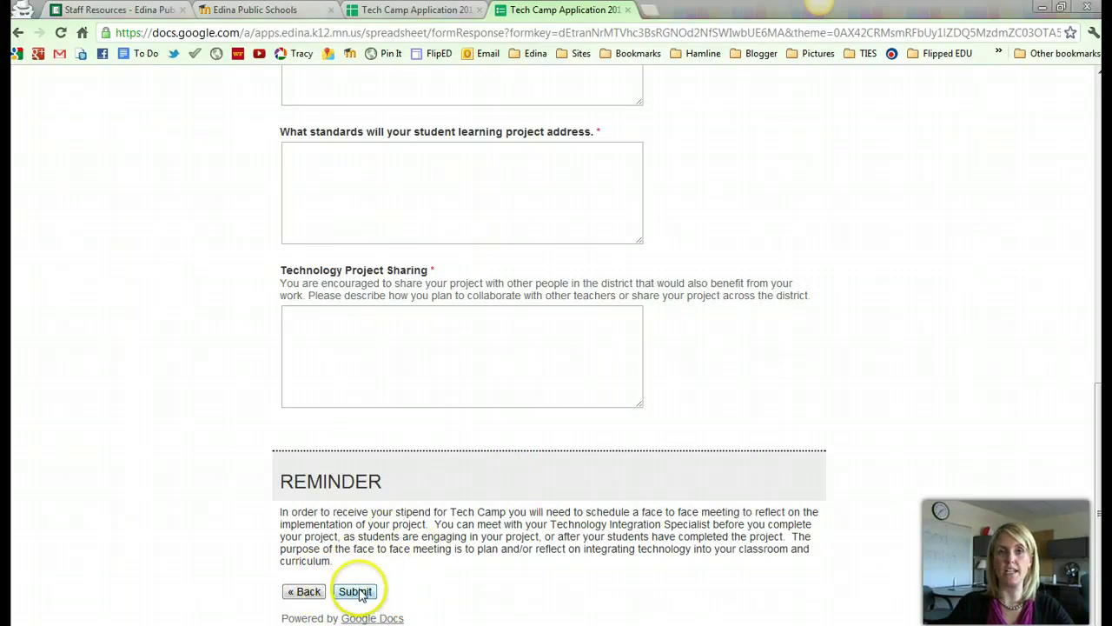
{"action": "scroll", "coordinate": [539, 440], "scroll_direction": "up", "scroll_amount": 10}
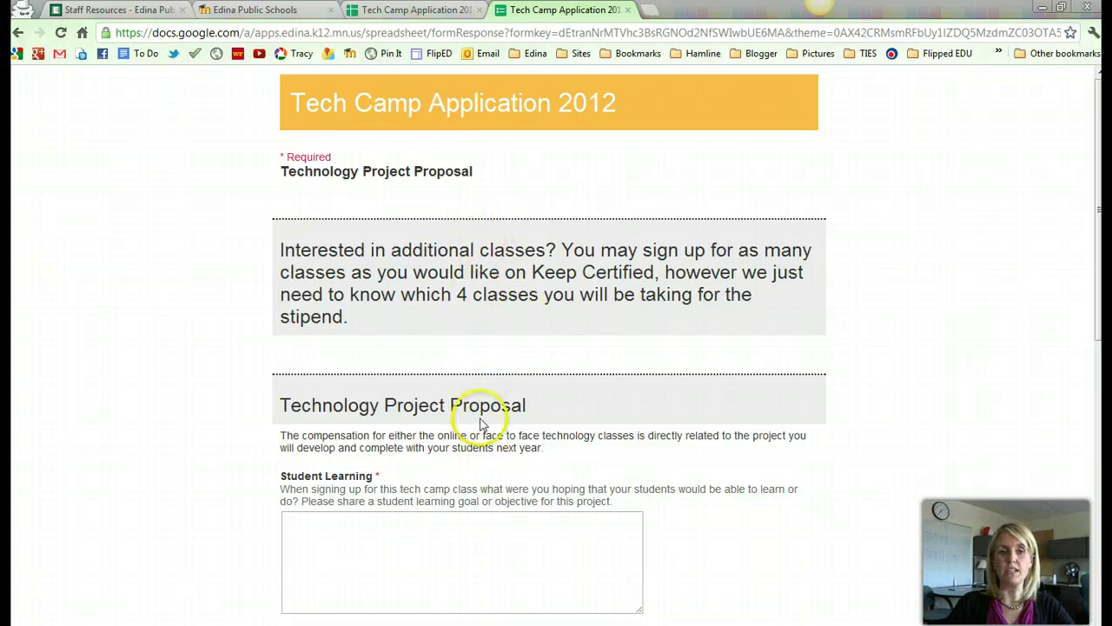
Step: In the response spreadsheet, go through the Name, School, Teaching Assignment, format and Online Class columns
{"action": "left_click", "coordinate": [412, 11]}
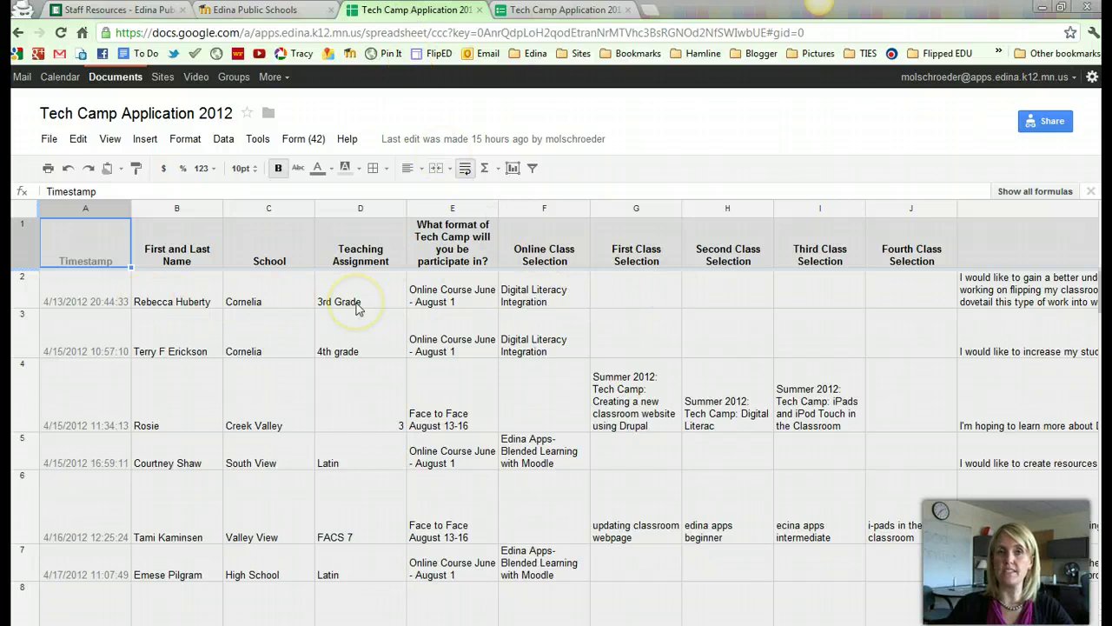
{"action": "left_click", "coordinate": [172, 240]}
{"action": "left_click", "coordinate": [284, 245]}
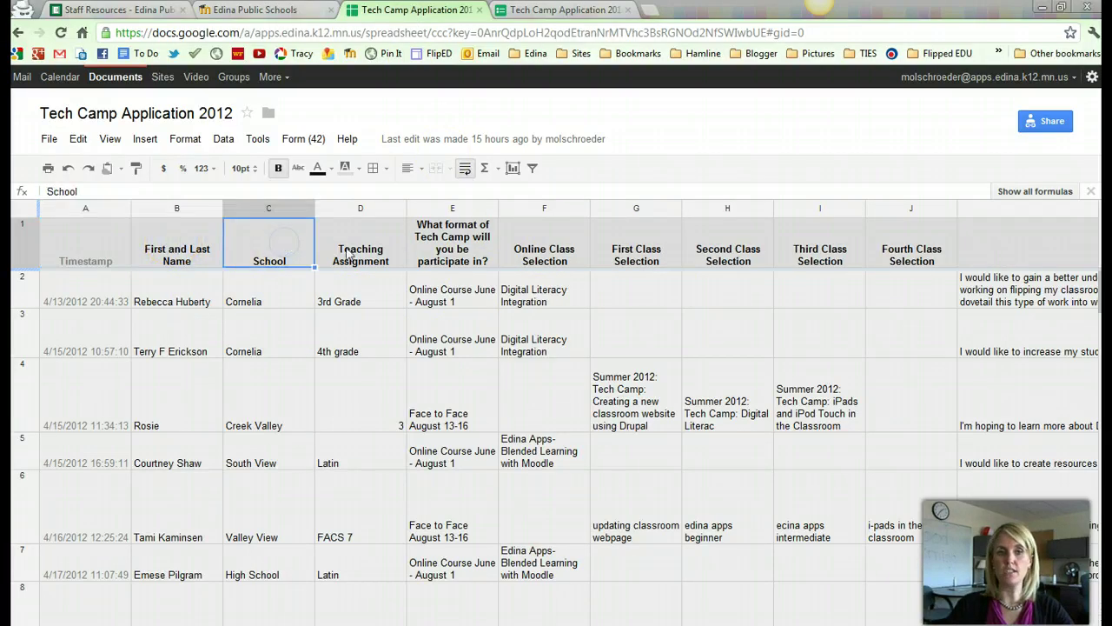
{"action": "left_click", "coordinate": [349, 247]}
{"action": "left_click", "coordinate": [437, 248]}
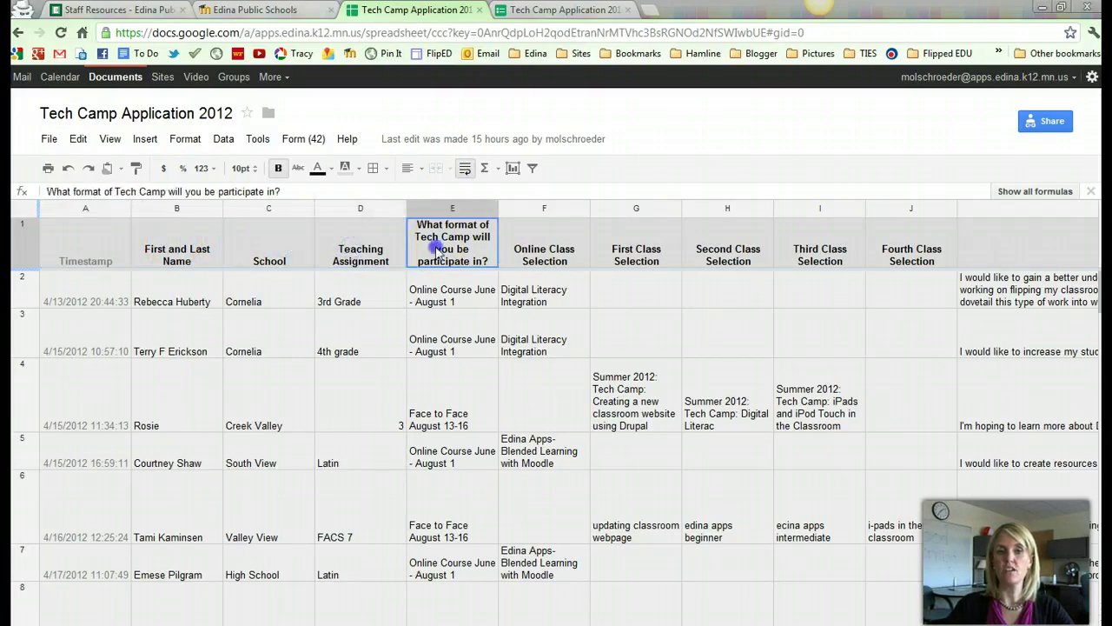
{"action": "left_click", "coordinate": [516, 249]}
Step: Go through the first response's answers (Cornelia, 3rd Grade, Digital Literacy Integration), then return to Moodle
{"action": "left_click", "coordinate": [201, 293]}
{"action": "left_click", "coordinate": [247, 293]}
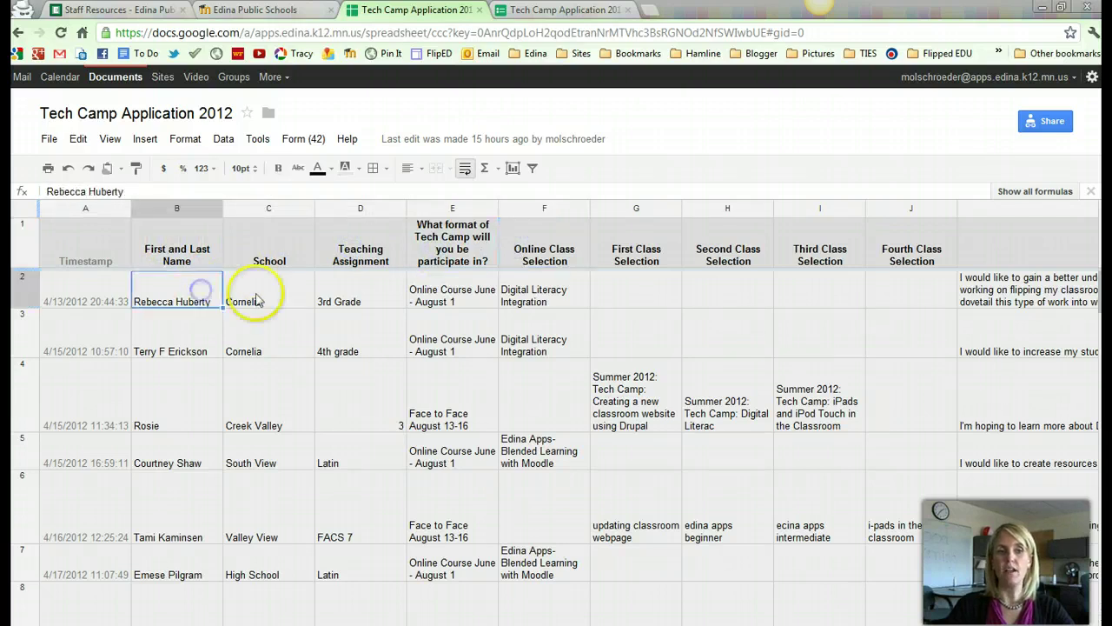
{"action": "left_click", "coordinate": [361, 298]}
{"action": "left_click", "coordinate": [448, 295]}
{"action": "left_click", "coordinate": [558, 300]}
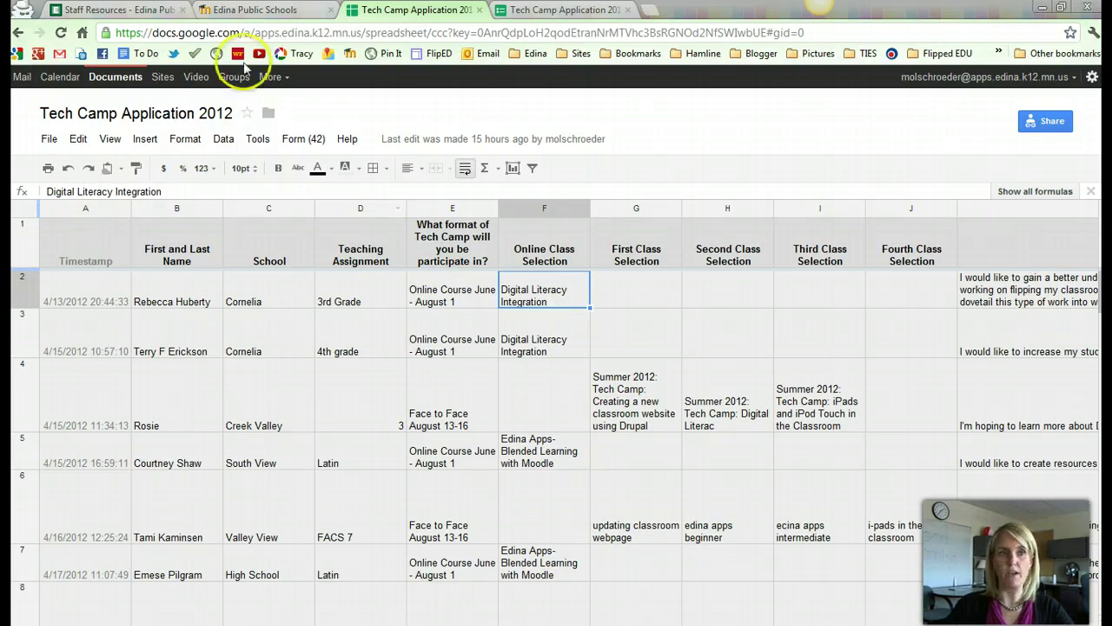
{"action": "left_click", "coordinate": [247, 12]}
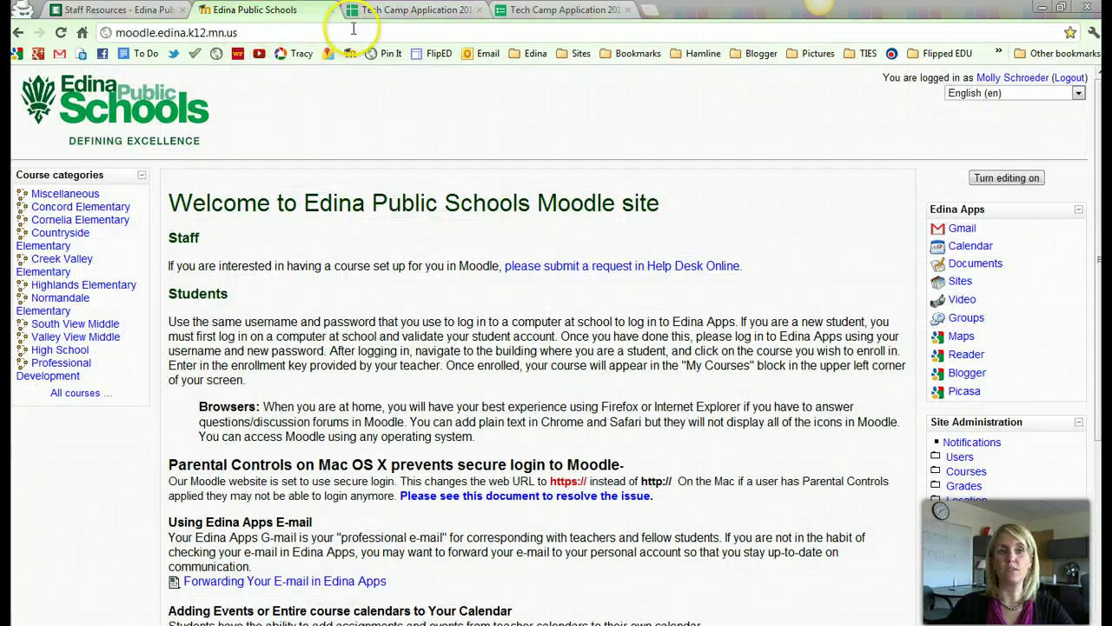
Step: Create a new form from Google Docs via Documents and CREATE > Form
{"action": "left_click", "coordinate": [974, 265]}
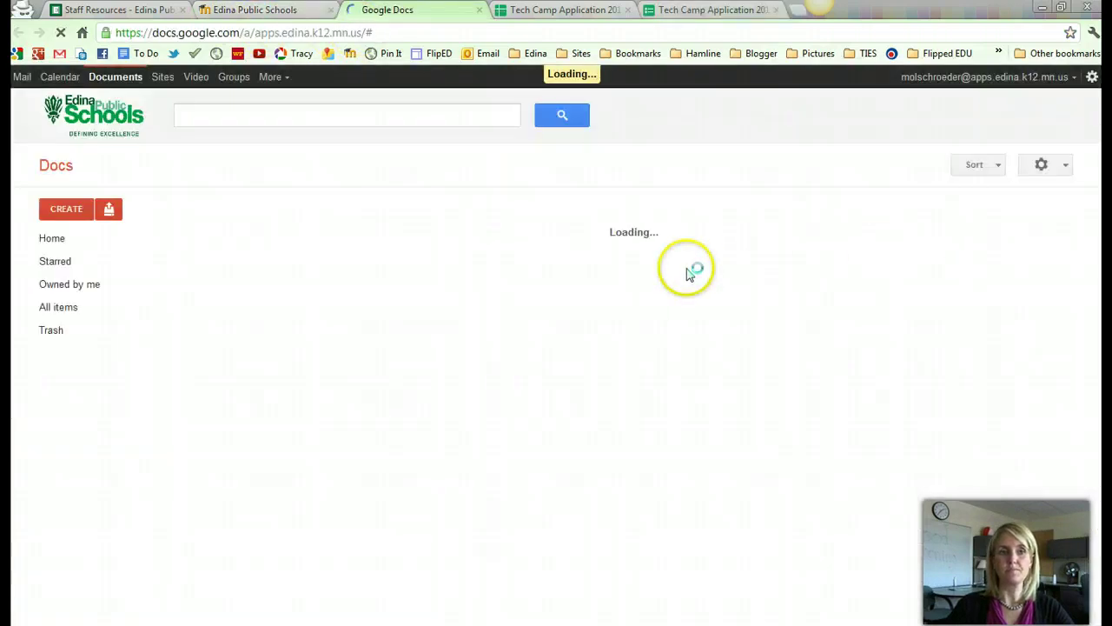
{"action": "left_click", "coordinate": [52, 175]}
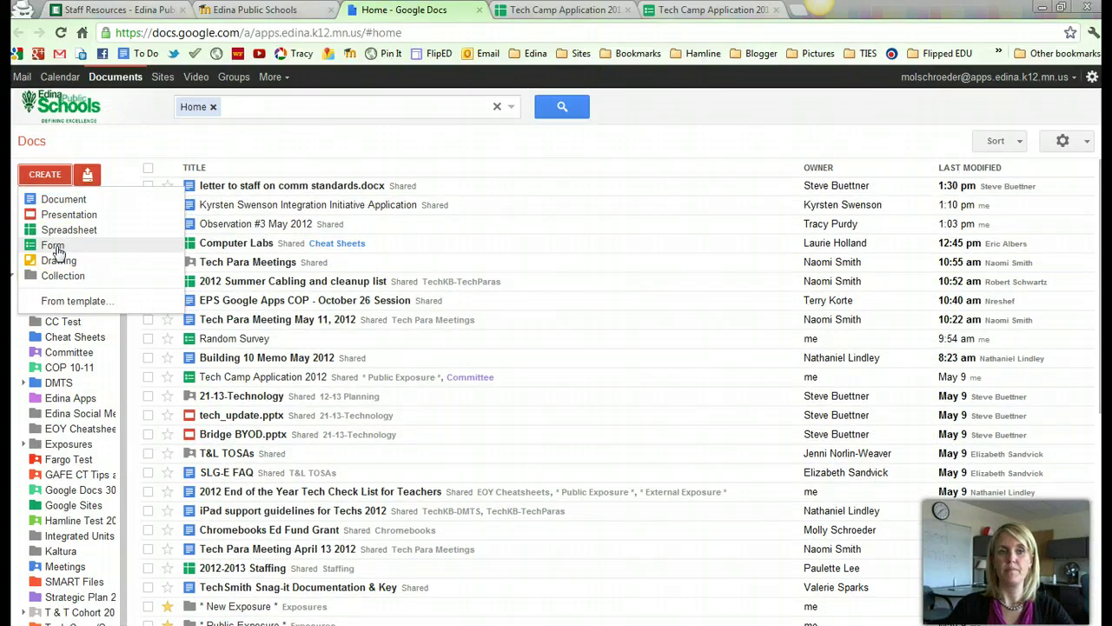
{"action": "left_click", "coordinate": [54, 246]}
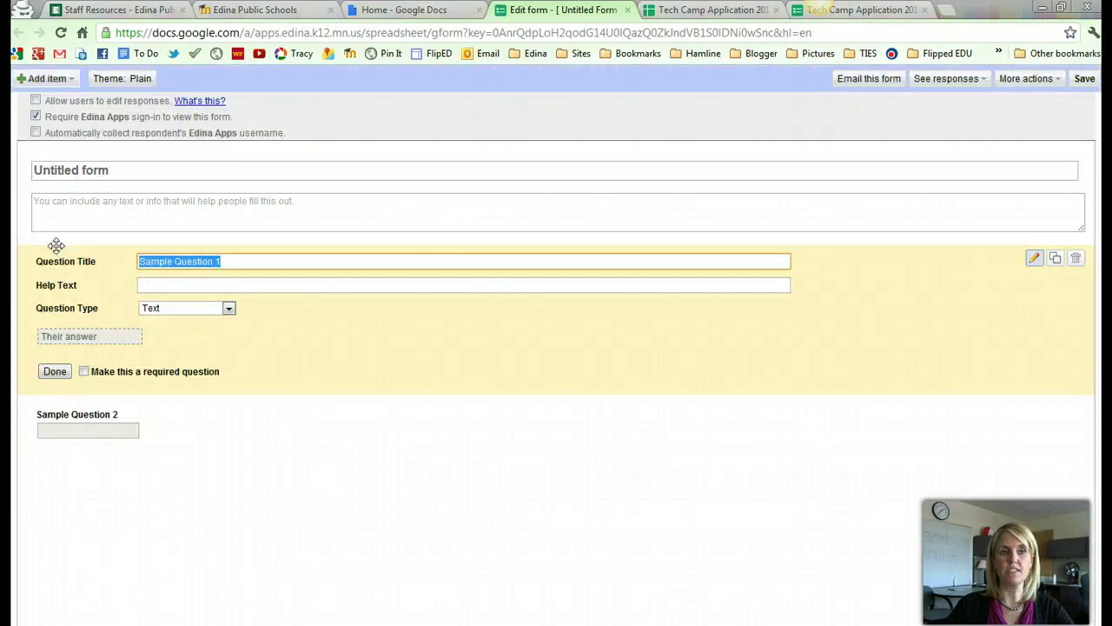
{"action": "left_click", "coordinate": [57, 171]}
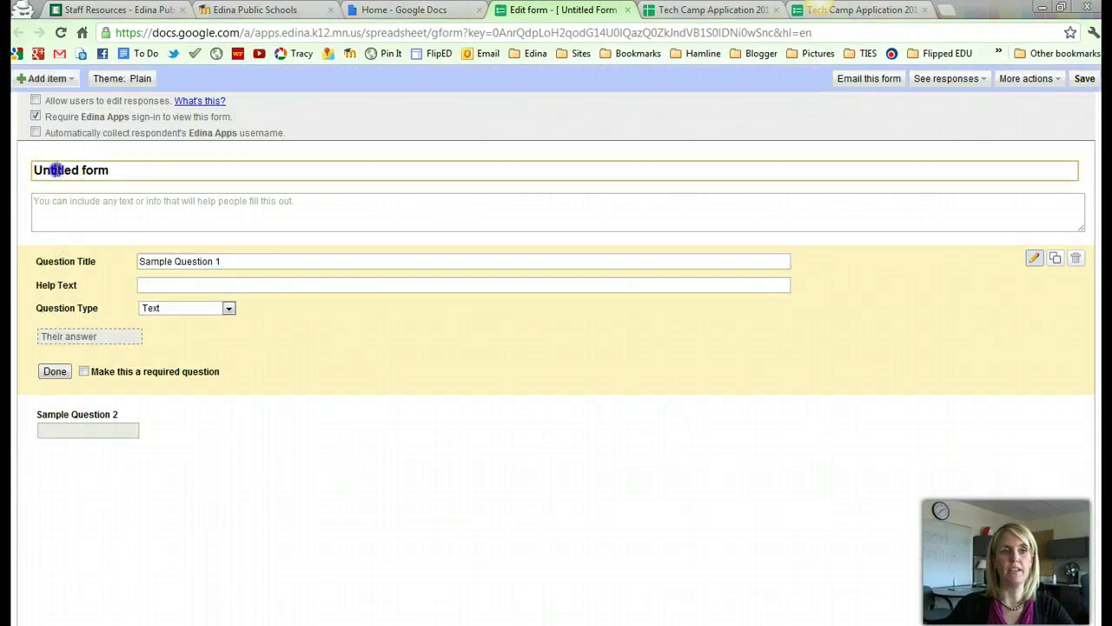
Step: Title the form 'End of the School Year Survey' and add the 2011-12 feedback thank-you description
{"action": "left_click_drag", "start_coordinate": [109, 170], "coordinate": [17, 172]}
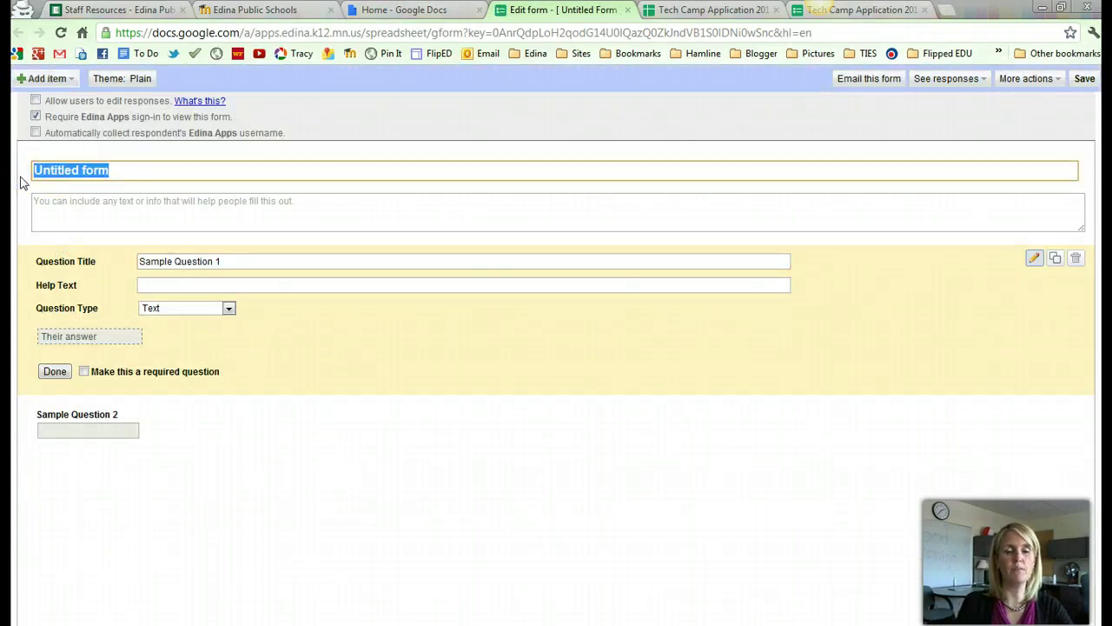
{"action": "type", "text": "End o"}
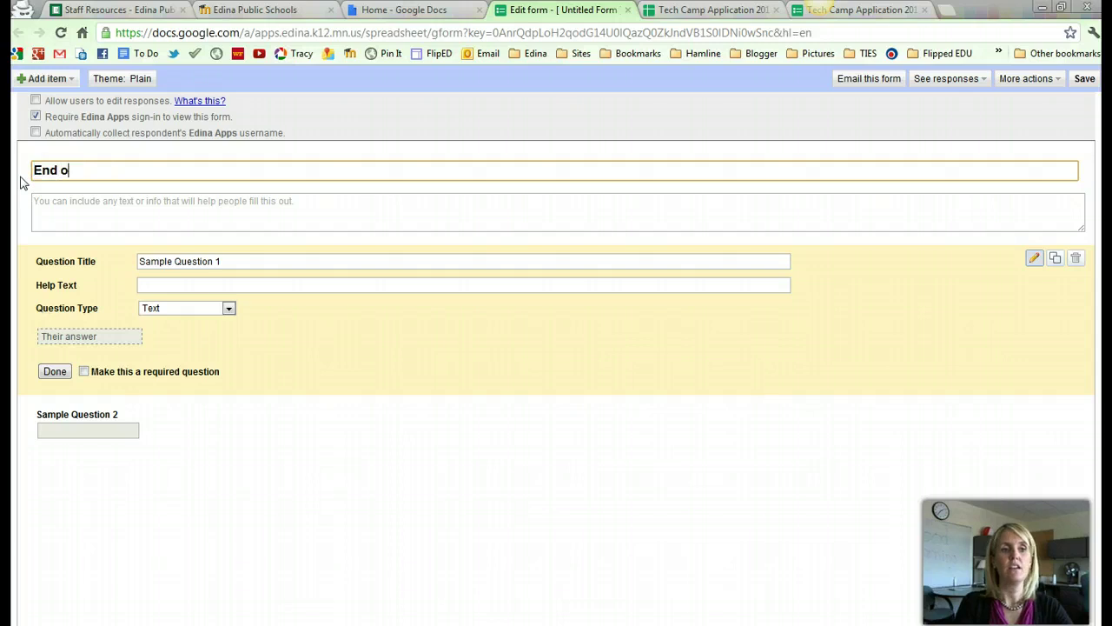
{"action": "type", "text": "f the School Year Survey"}
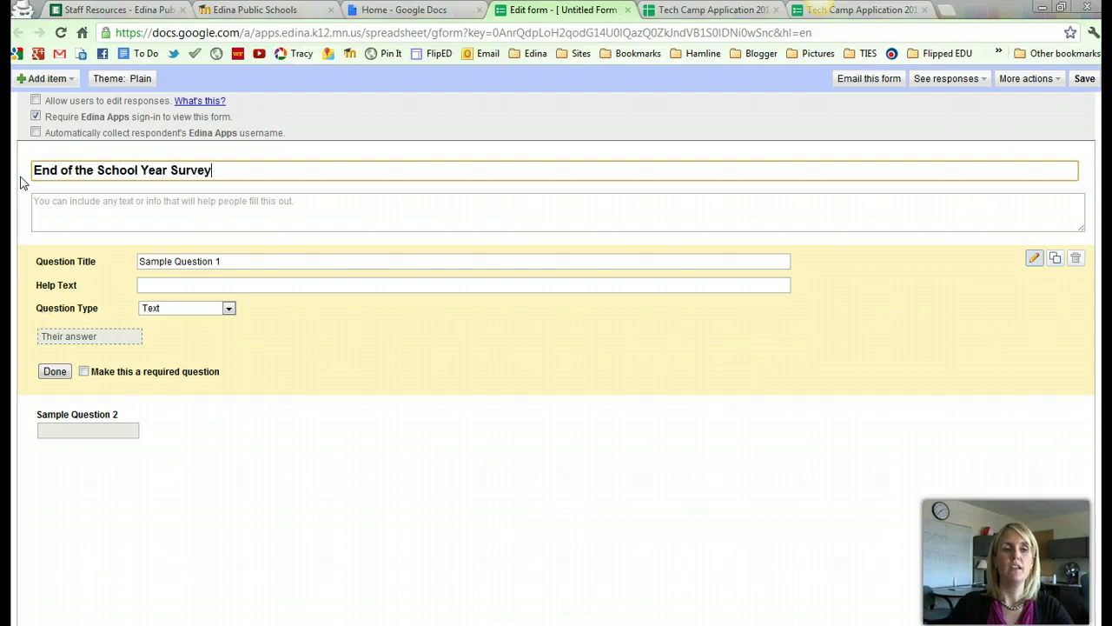
{"action": "left_click", "coordinate": [91, 202]}
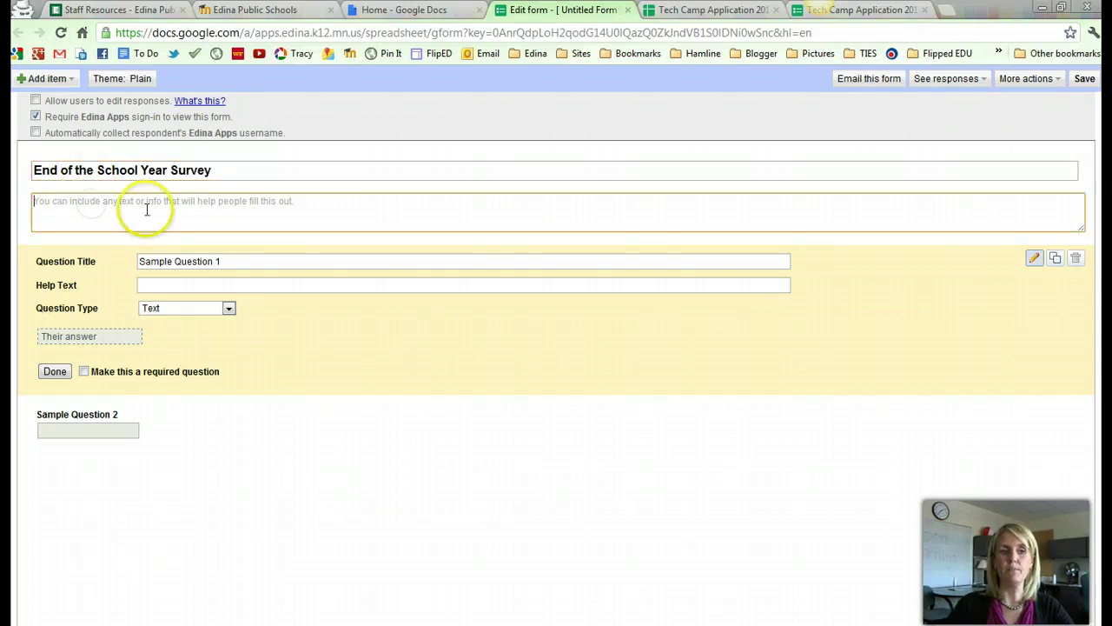
{"action": "type", "text": "Tha"}
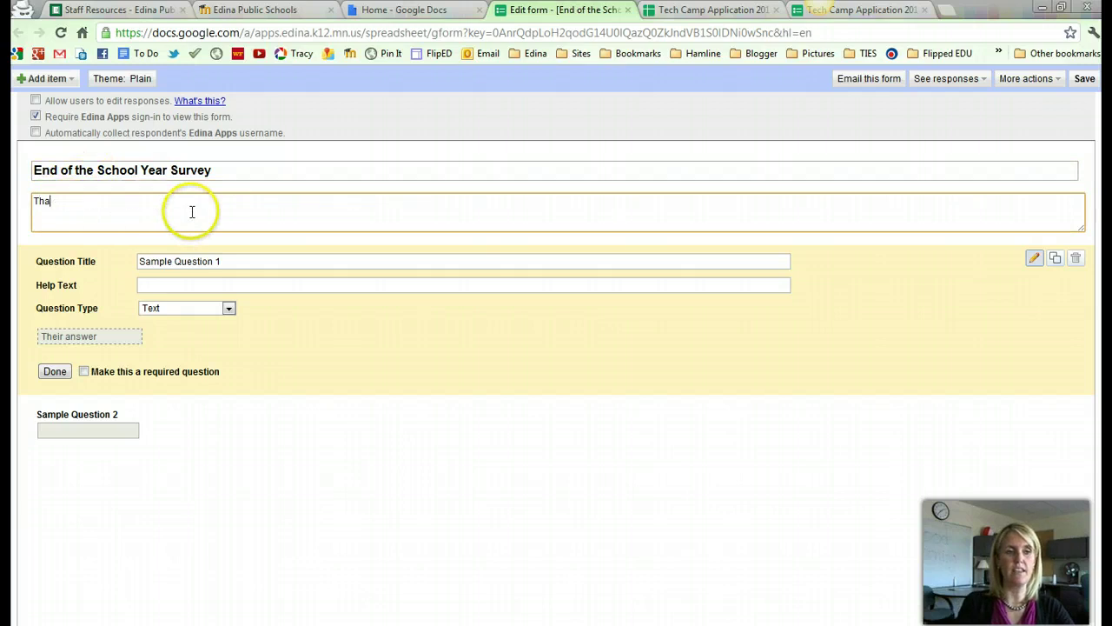
{"action": "type", "text": "nks for providing some feedback on your 2011-12"}
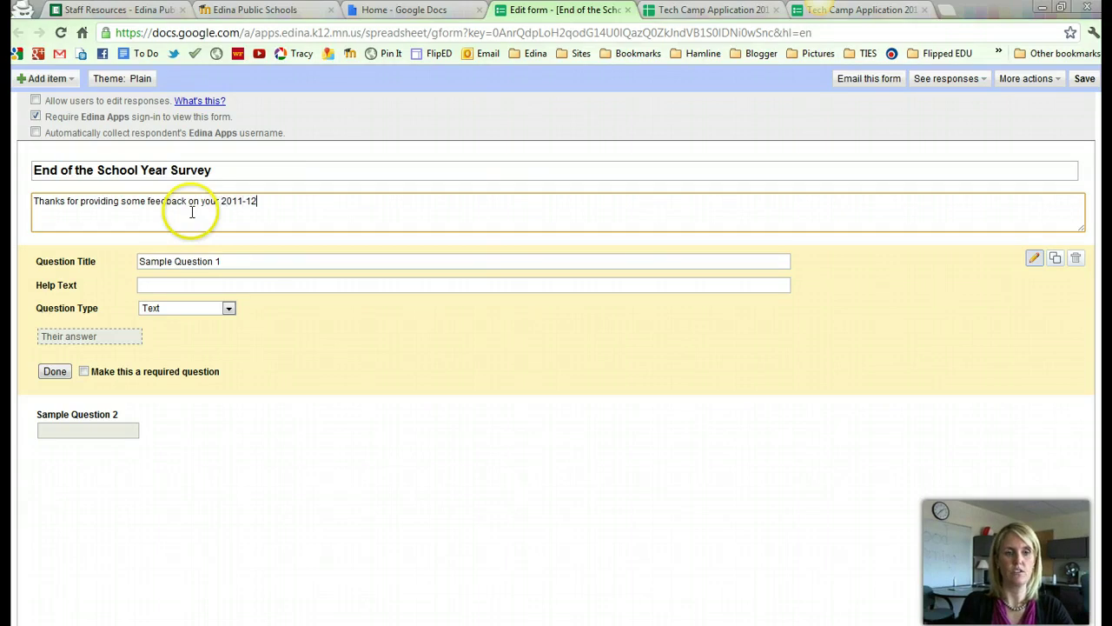
{"action": "type", "text": " School year."}
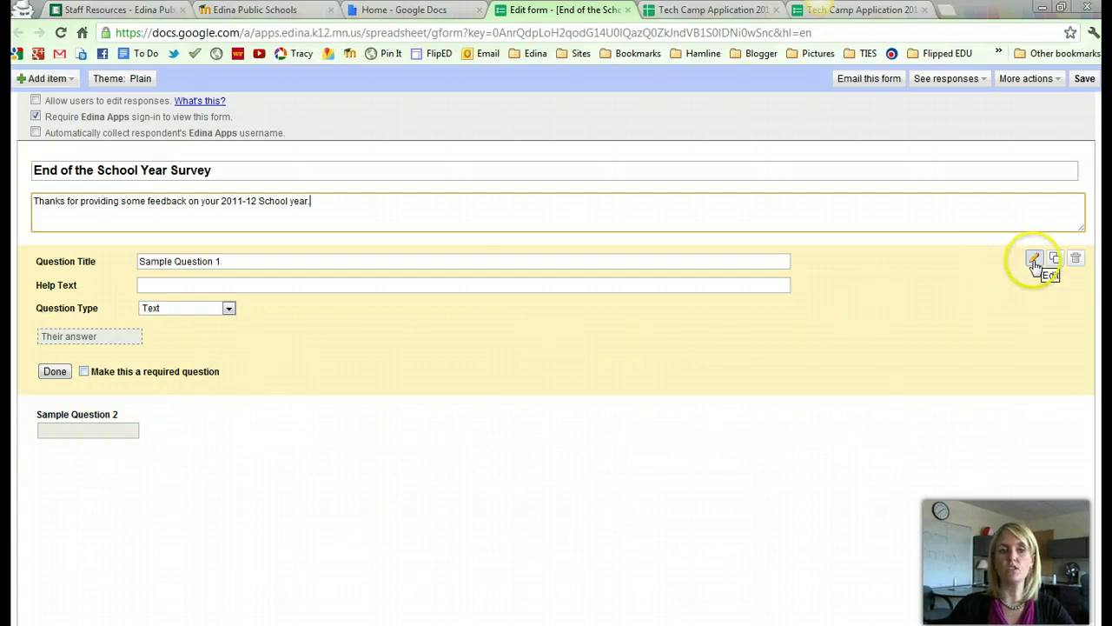
Step: Reopen Sample Question 1 and retitle it Last Name
{"action": "left_click", "coordinate": [55, 371]}
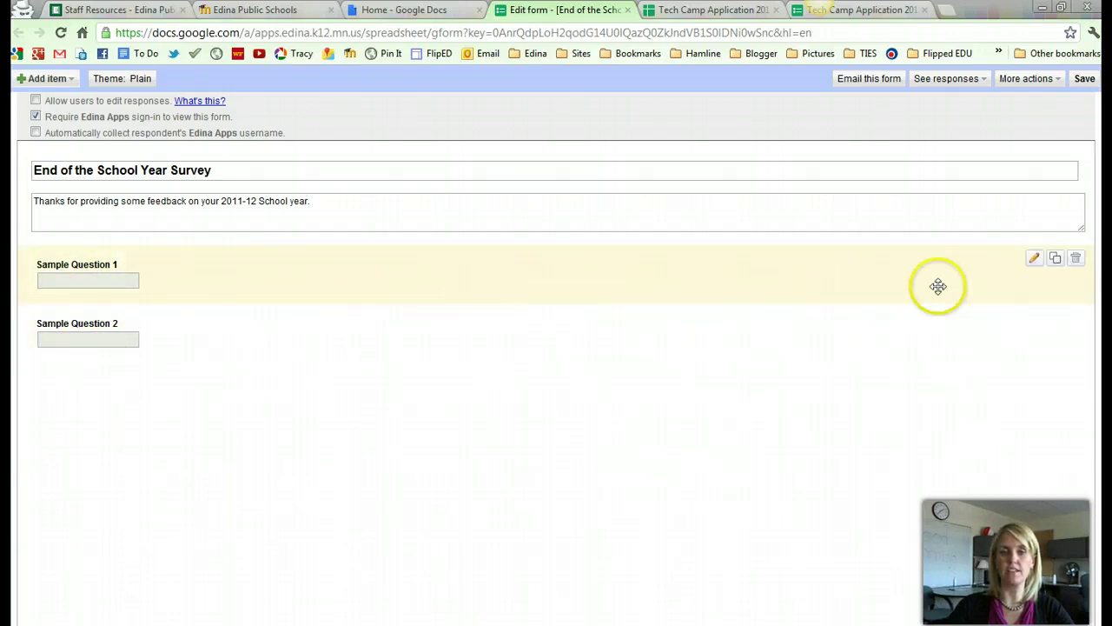
{"action": "left_click", "coordinate": [1055, 263]}
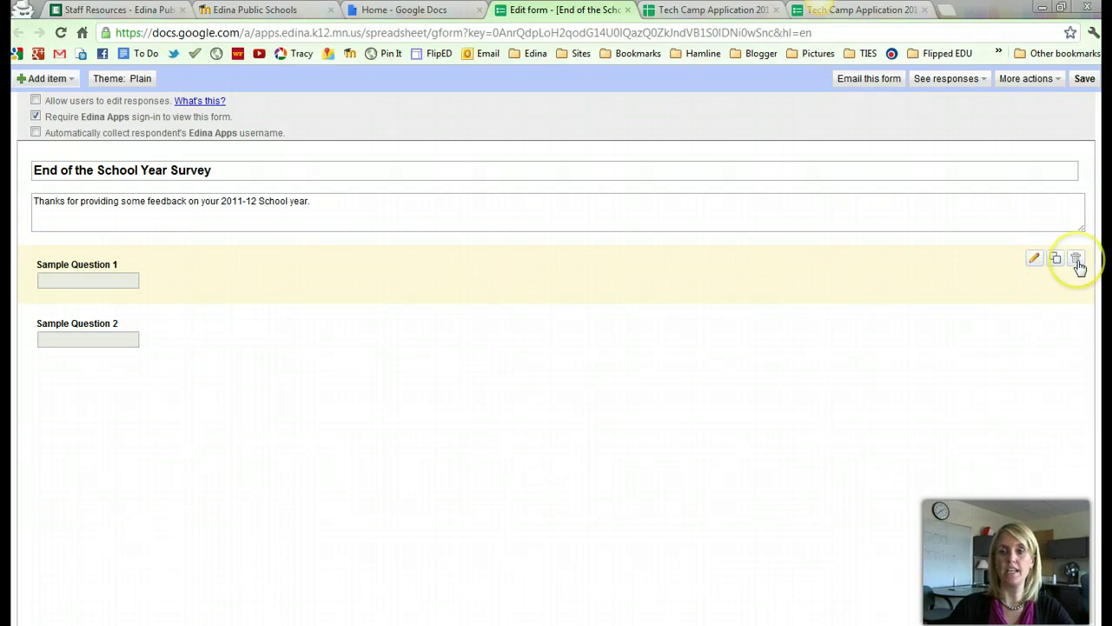
{"action": "left_click", "coordinate": [1037, 261]}
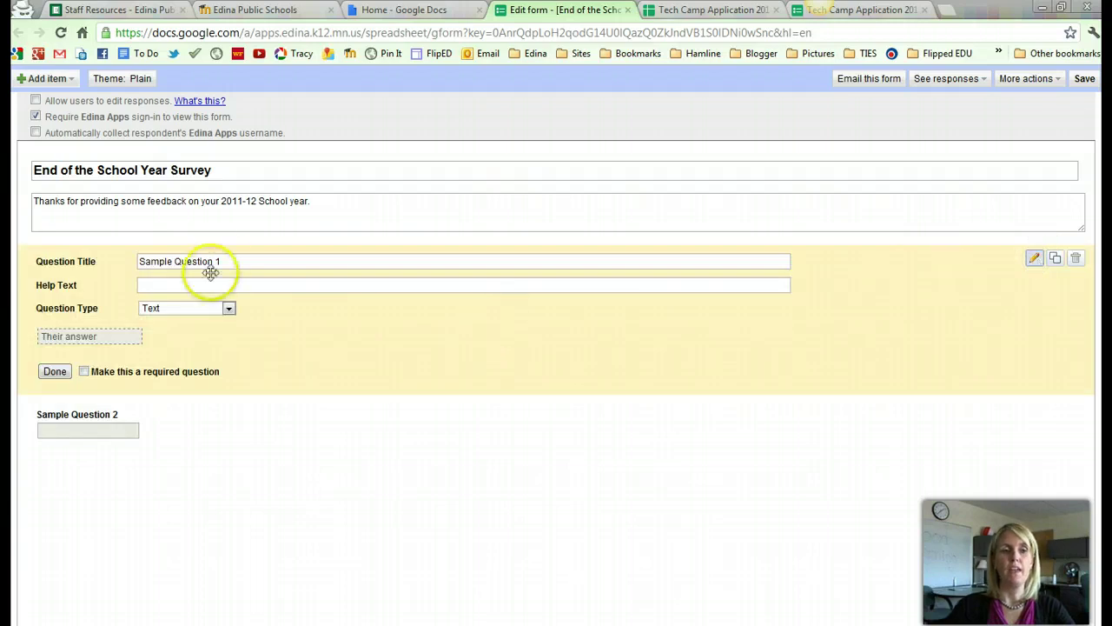
{"action": "left_click_drag", "start_coordinate": [223, 261], "coordinate": [136, 261]}
{"action": "mouse_move", "coordinate": [355, 423]}
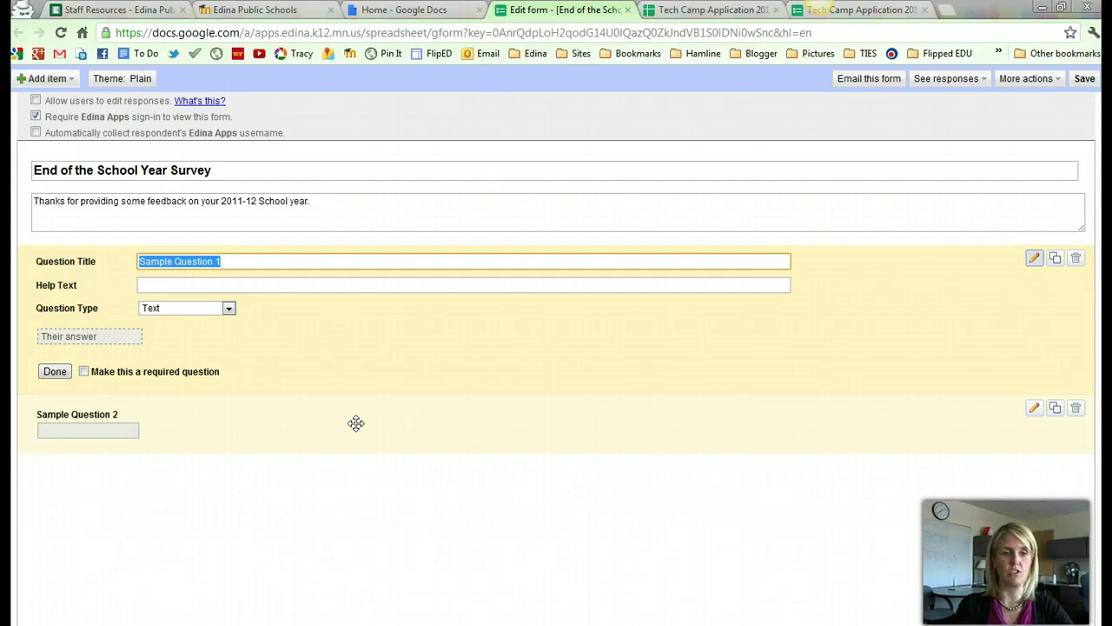
{"action": "type", "text": "Last Name"}
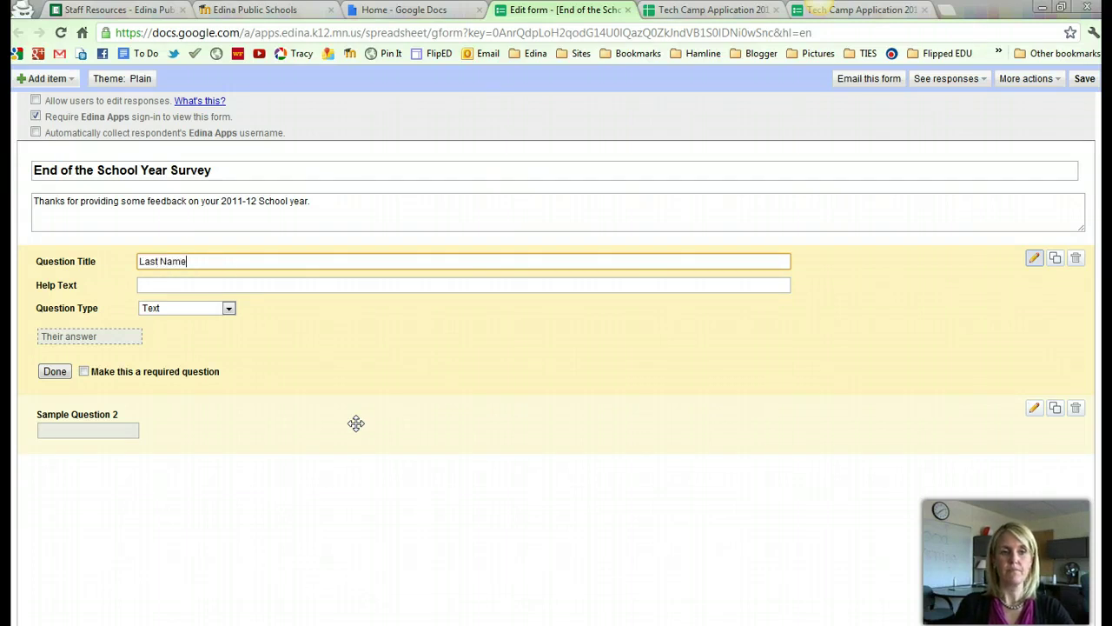
Step: Keep Last Name as a Text question, make it required, and finish editing
{"action": "left_click", "coordinate": [179, 288]}
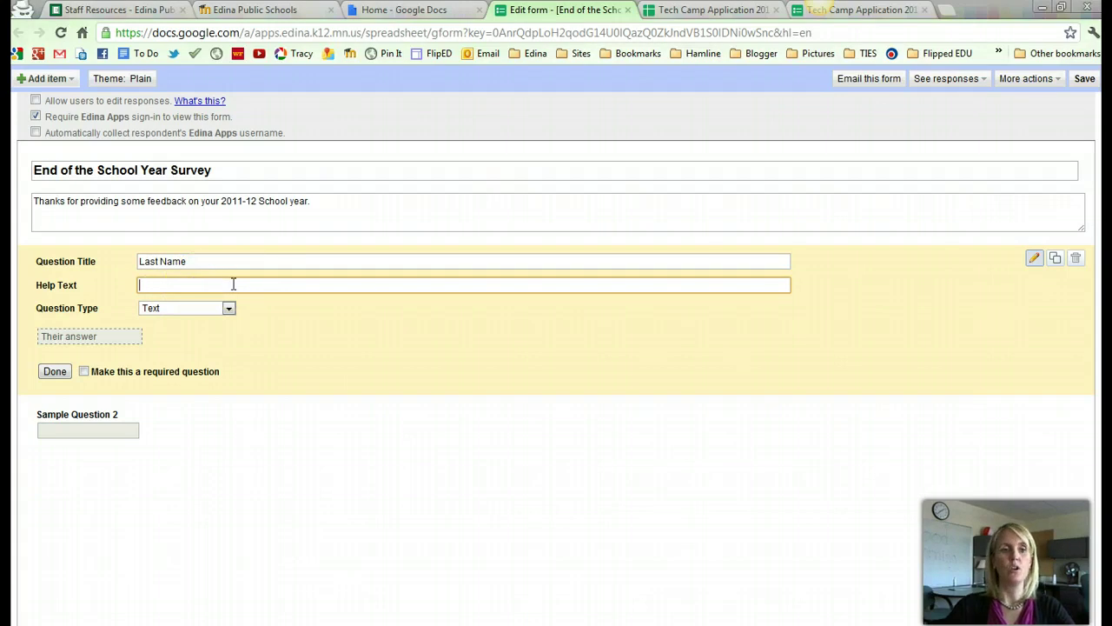
{"action": "left_click", "coordinate": [228, 309]}
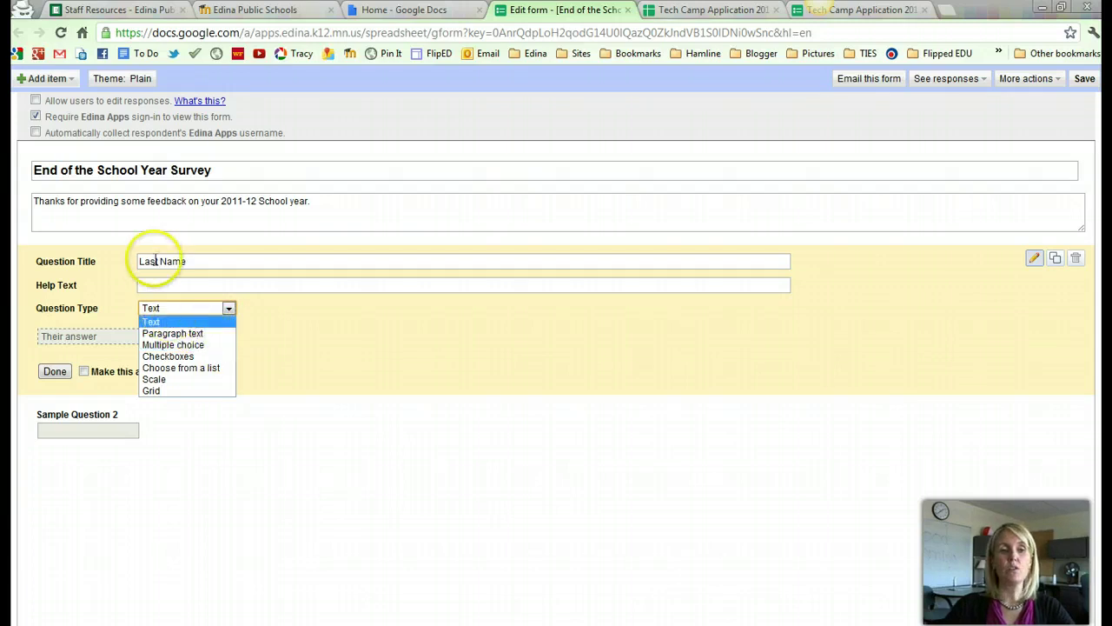
{"action": "left_click", "coordinate": [161, 321]}
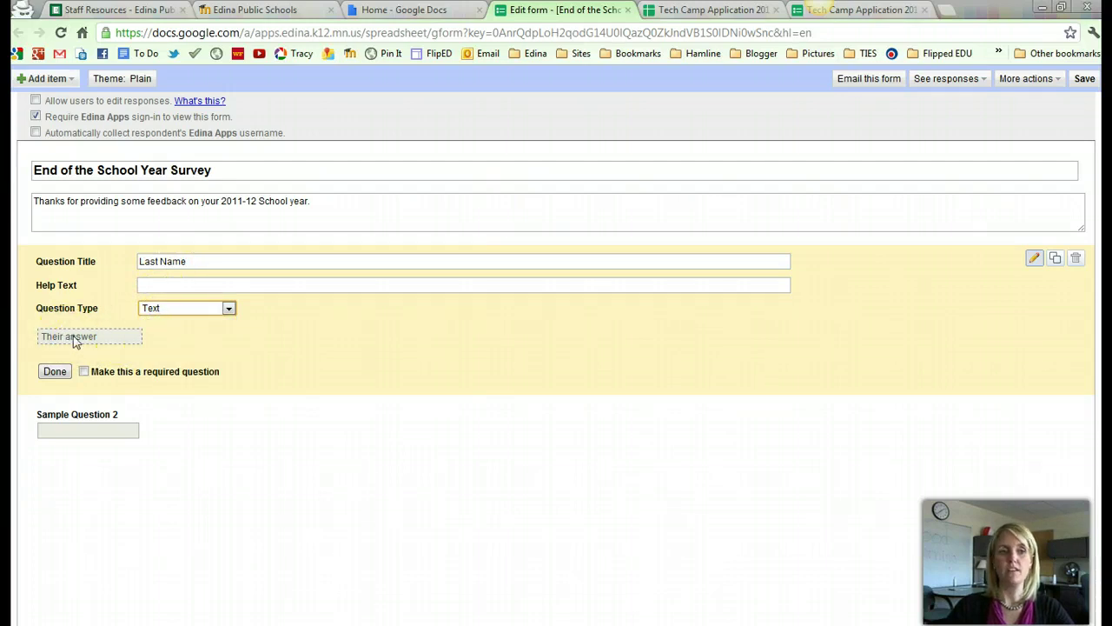
{"action": "left_click", "coordinate": [83, 372]}
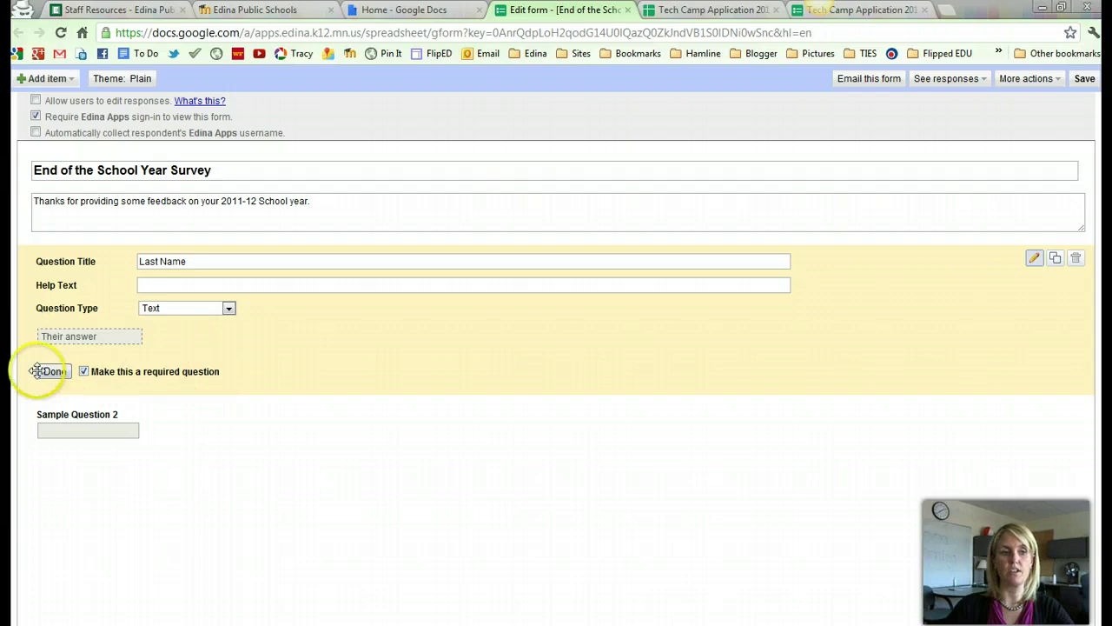
{"action": "left_click", "coordinate": [54, 371]}
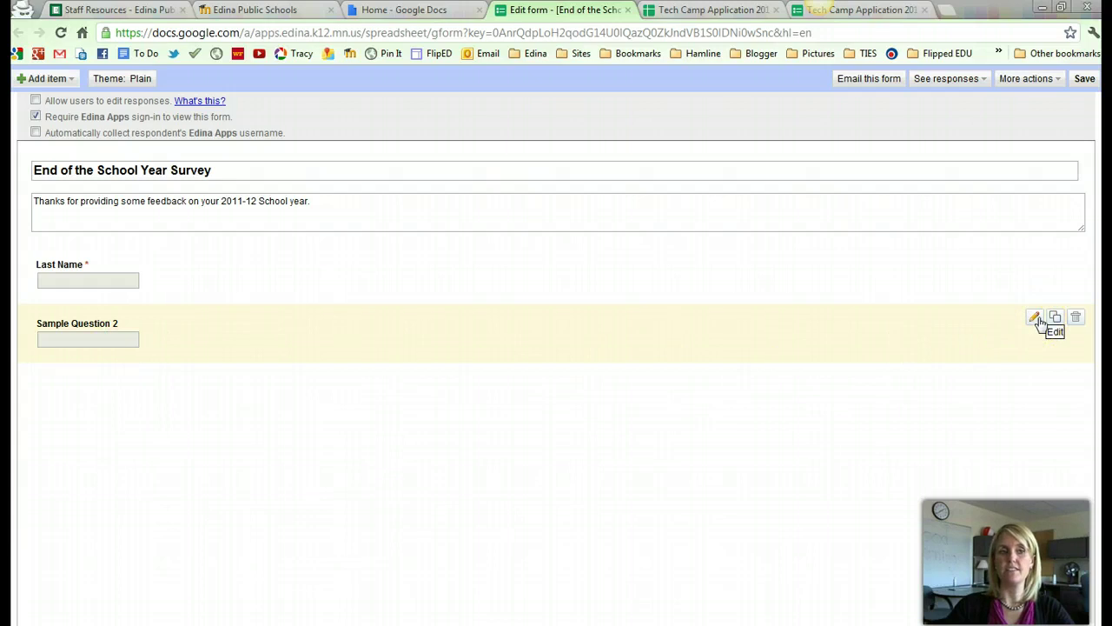
Step: Retitle Sample Question 2 to 'First Name' and make it required
{"action": "left_click", "coordinate": [1036, 318]}
{"action": "left_click_drag", "start_coordinate": [221, 319], "coordinate": [110, 319]}
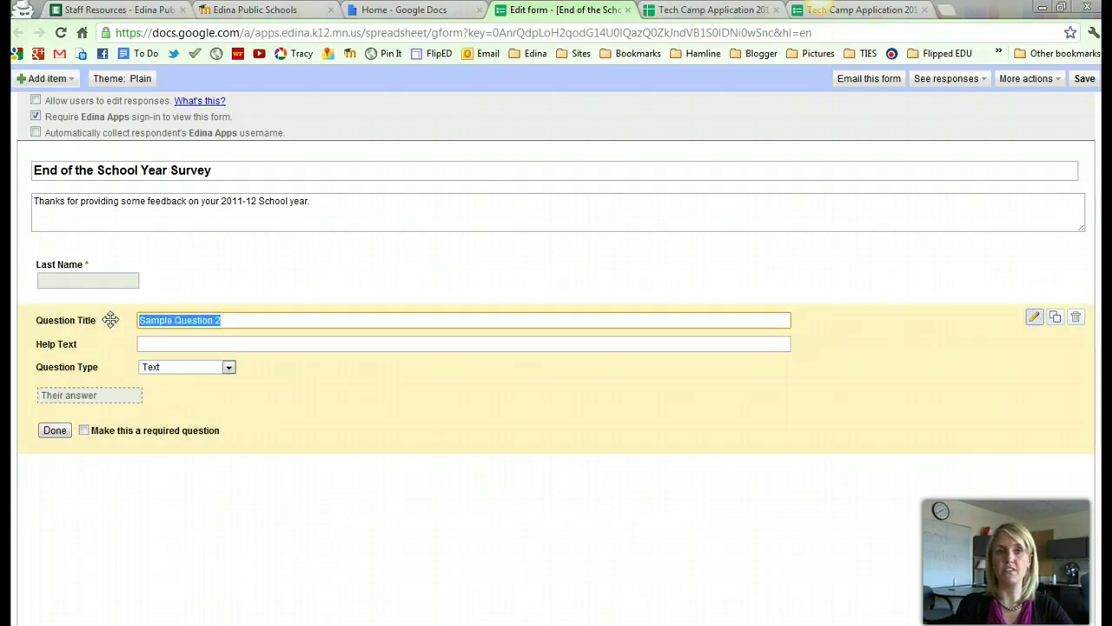
{"action": "type", "text": "First Name"}
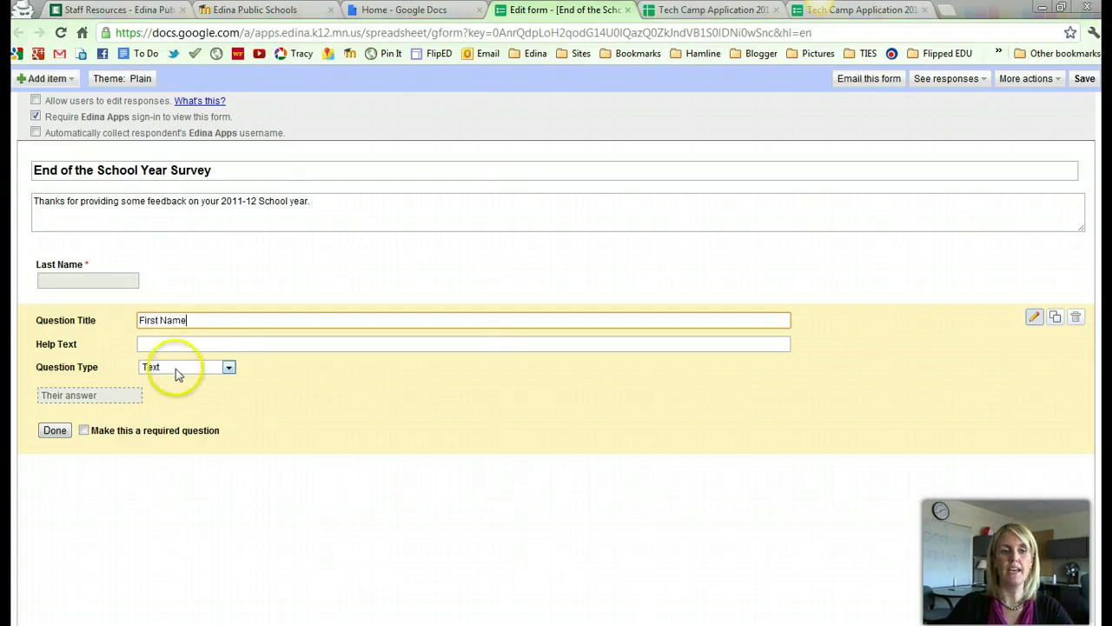
{"action": "left_click", "coordinate": [84, 431]}
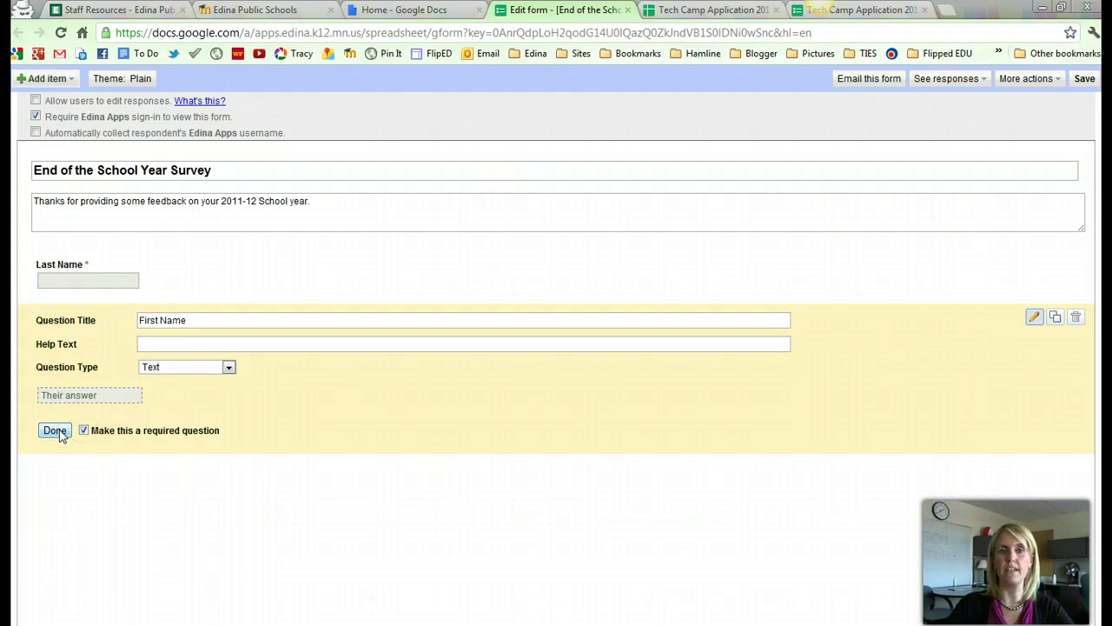
{"action": "left_click", "coordinate": [54, 431]}
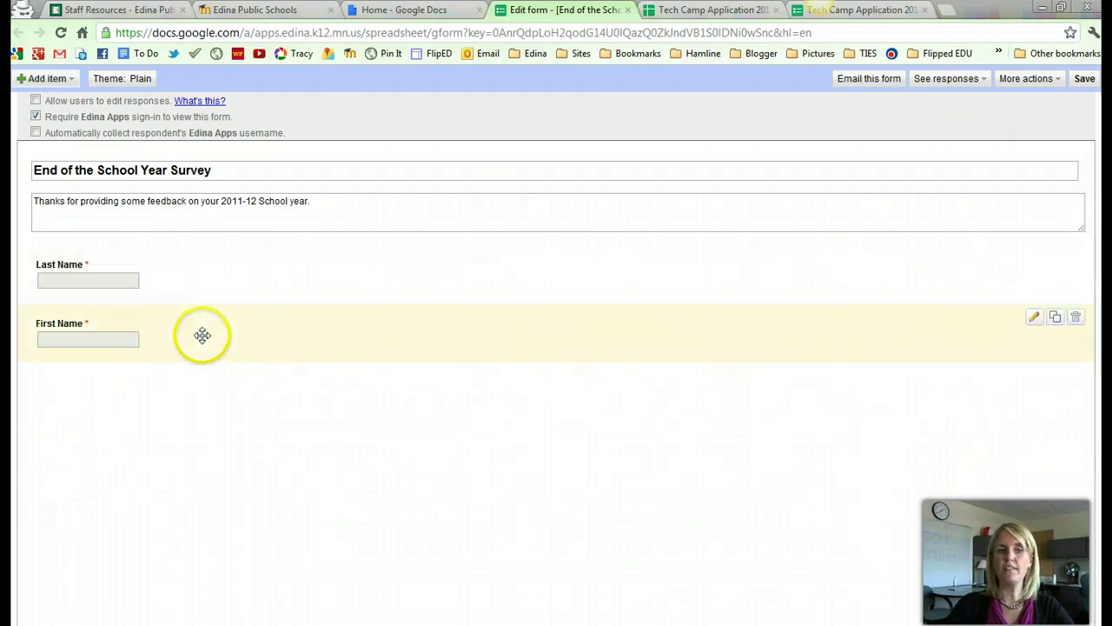
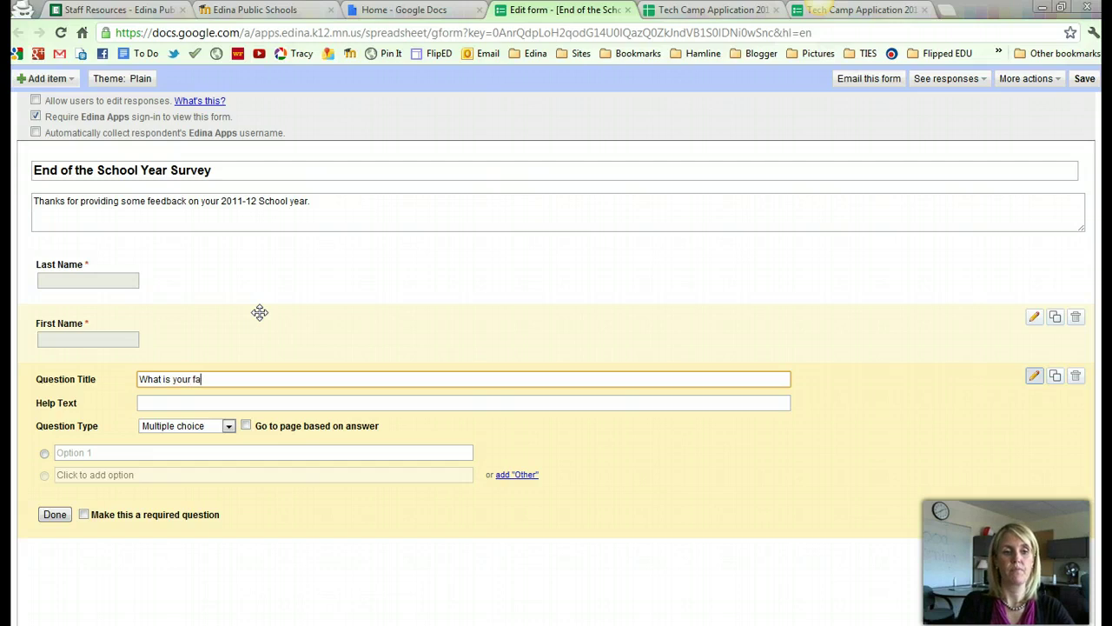
Step: Title the question about favorite subject to teach and enter Reading, Math, Writing, Science, Social Studies
{"action": "type", "text": "vorite subject"}
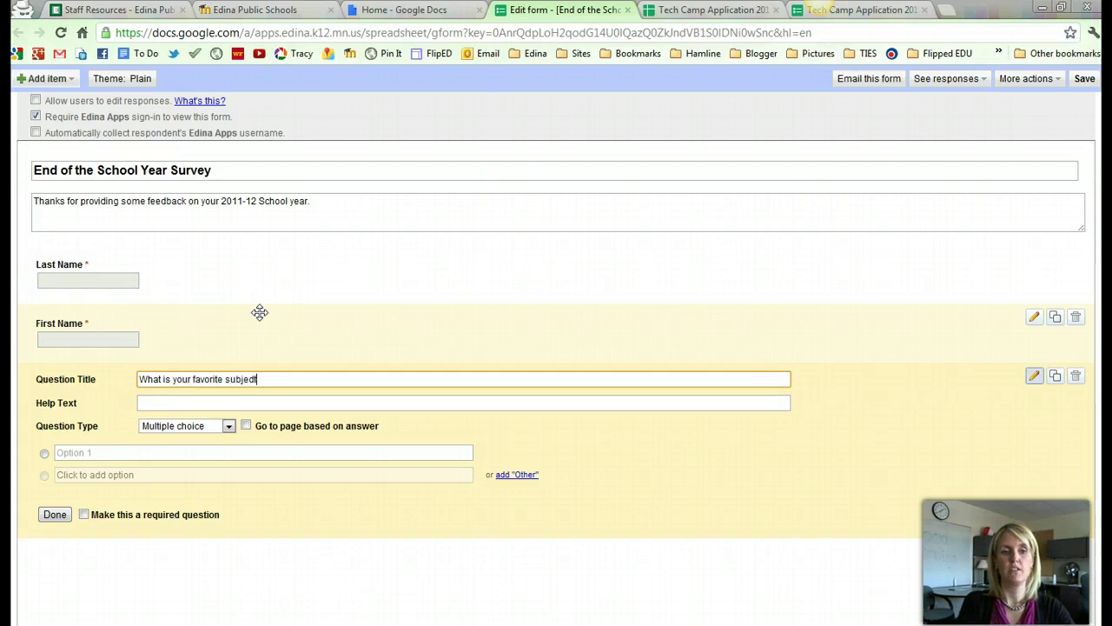
{"action": "type", "text": " to teach?"}
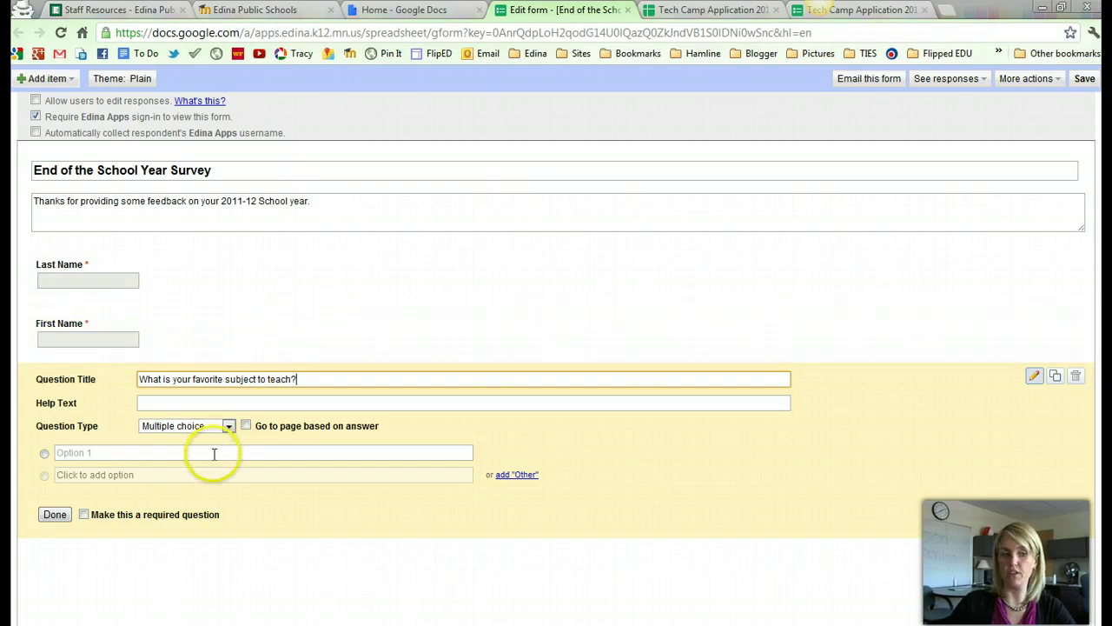
{"action": "left_click", "coordinate": [147, 452]}
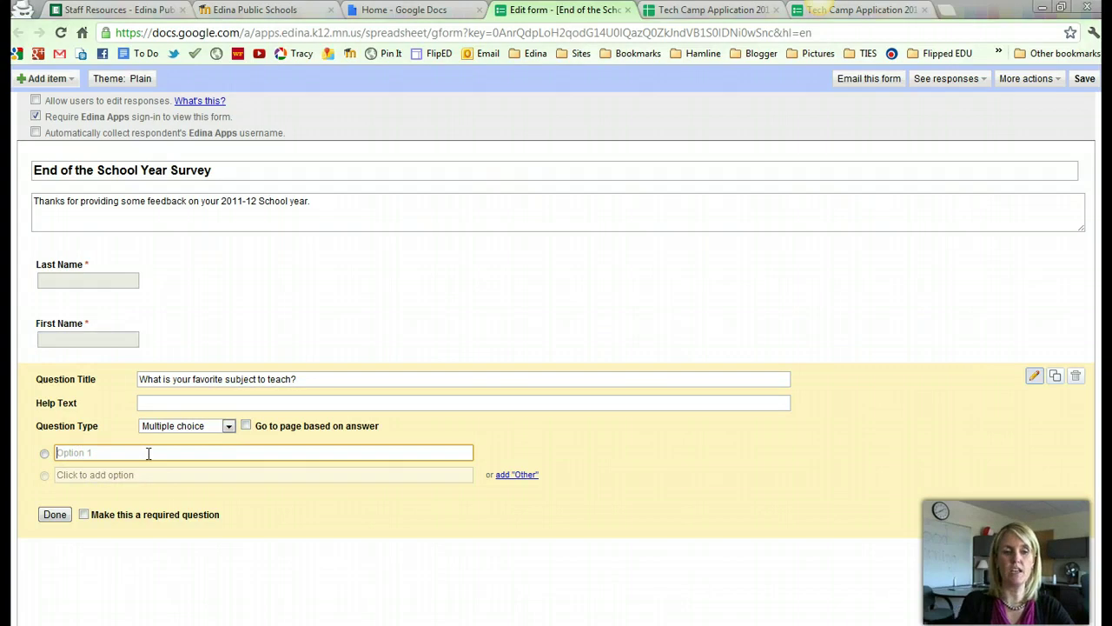
{"action": "type", "text": "Reading"}
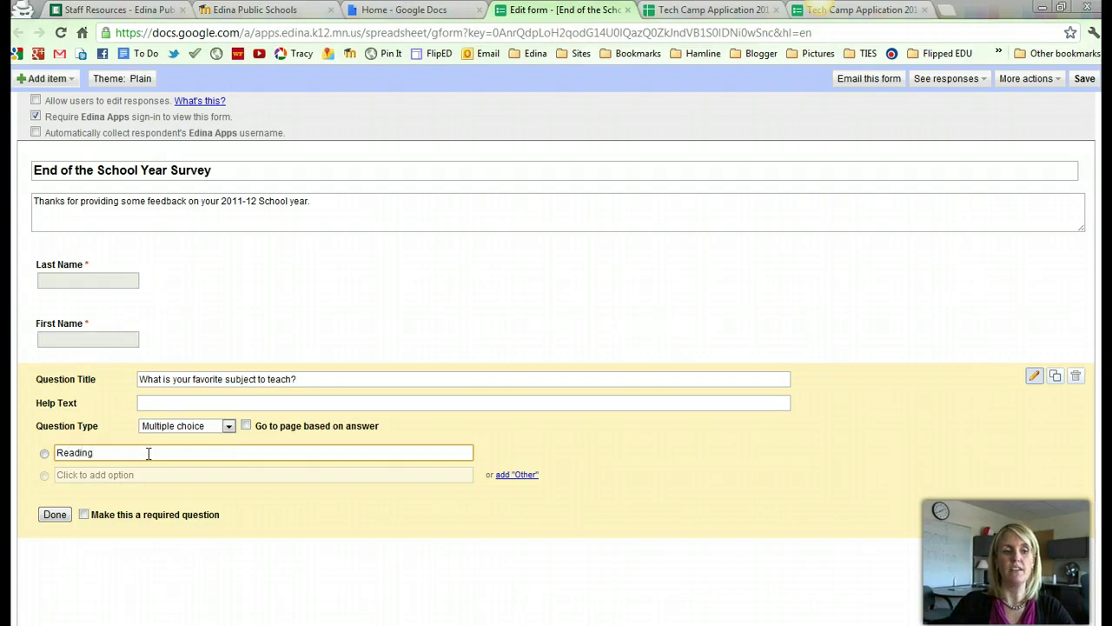
{"action": "left_click", "coordinate": [108, 478]}
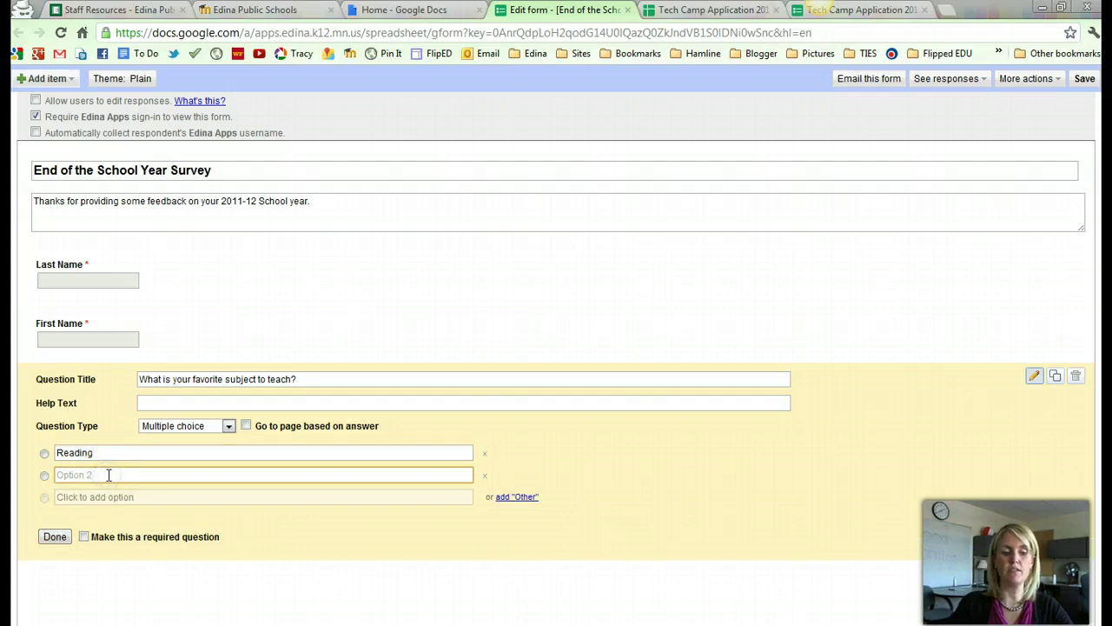
{"action": "type", "text": "Math"}
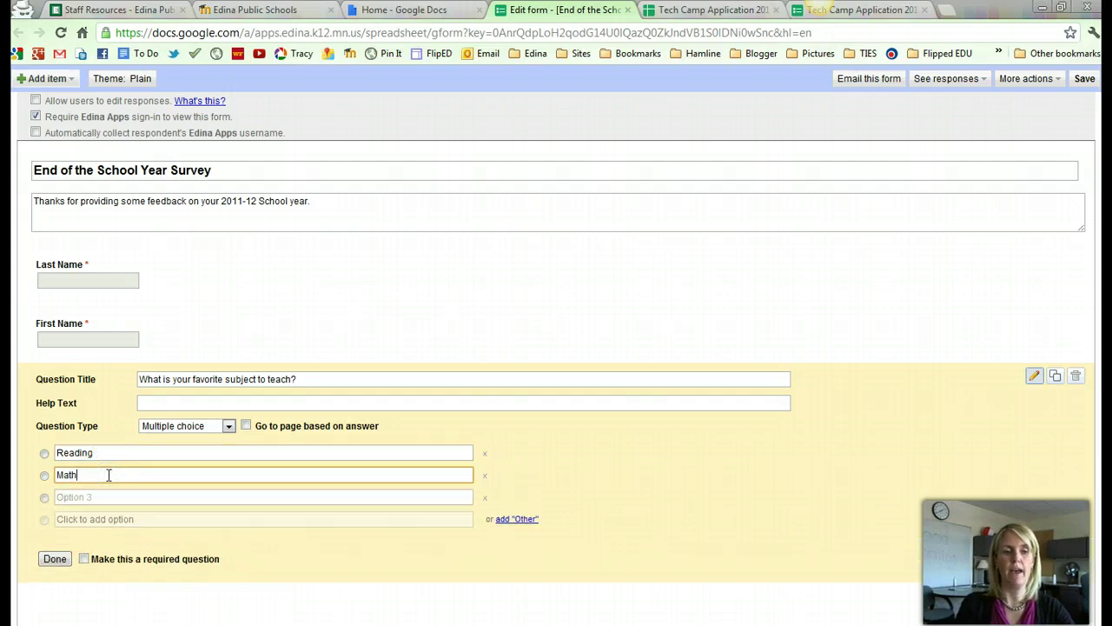
{"action": "key", "text": "Return"}
{"action": "type", "text": "Writing"}
{"action": "key", "text": "Return"}
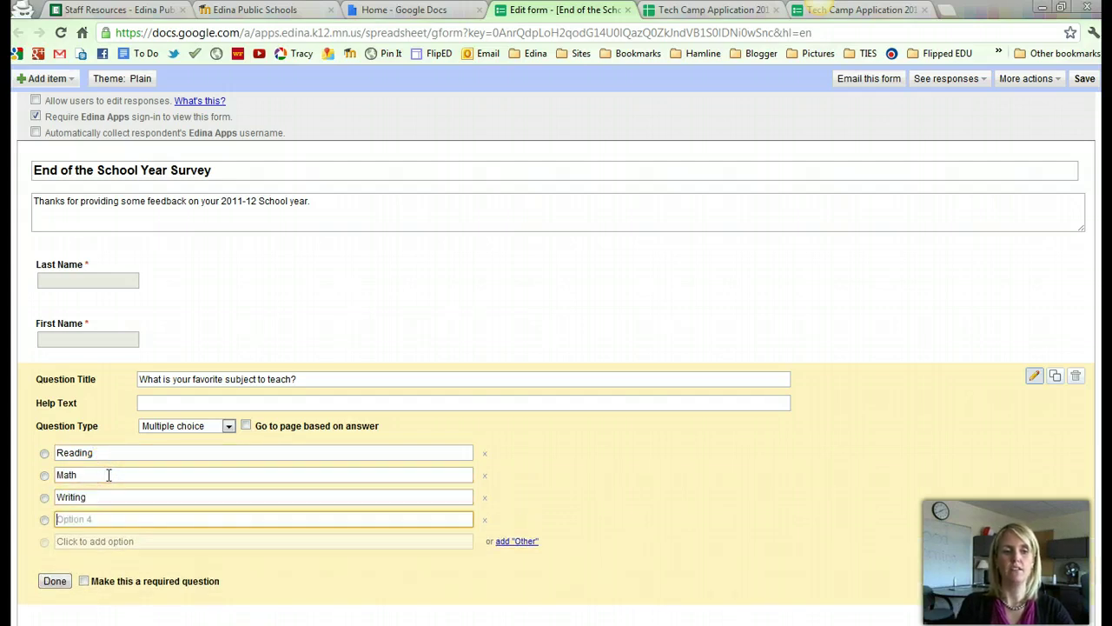
{"action": "type", "text": "Science"}
{"action": "key", "text": "Return"}
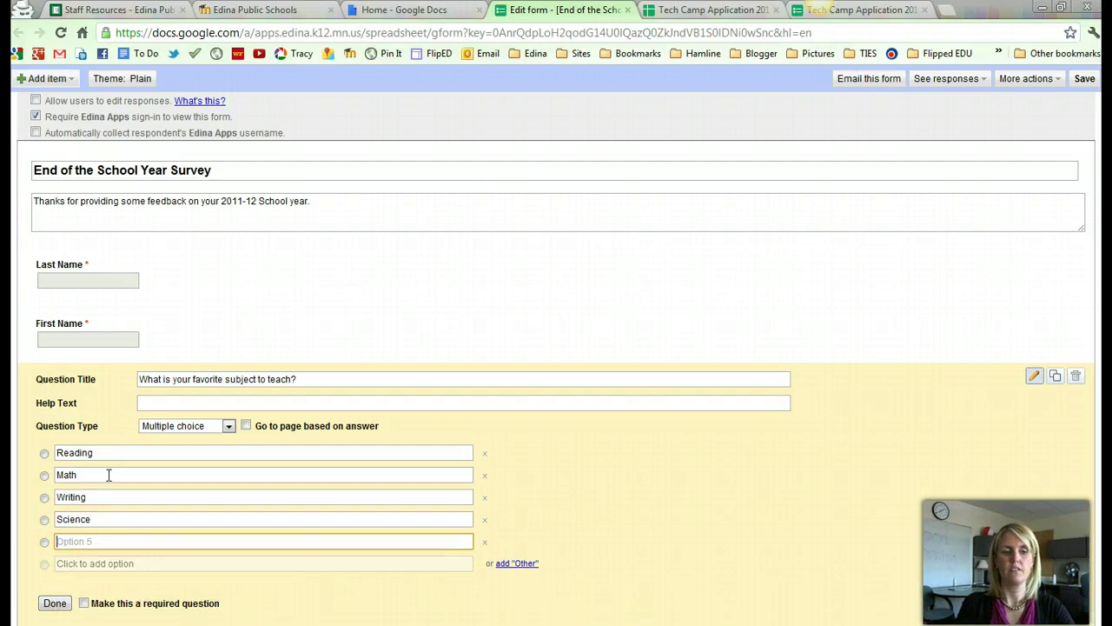
{"action": "type", "text": "Social St"}
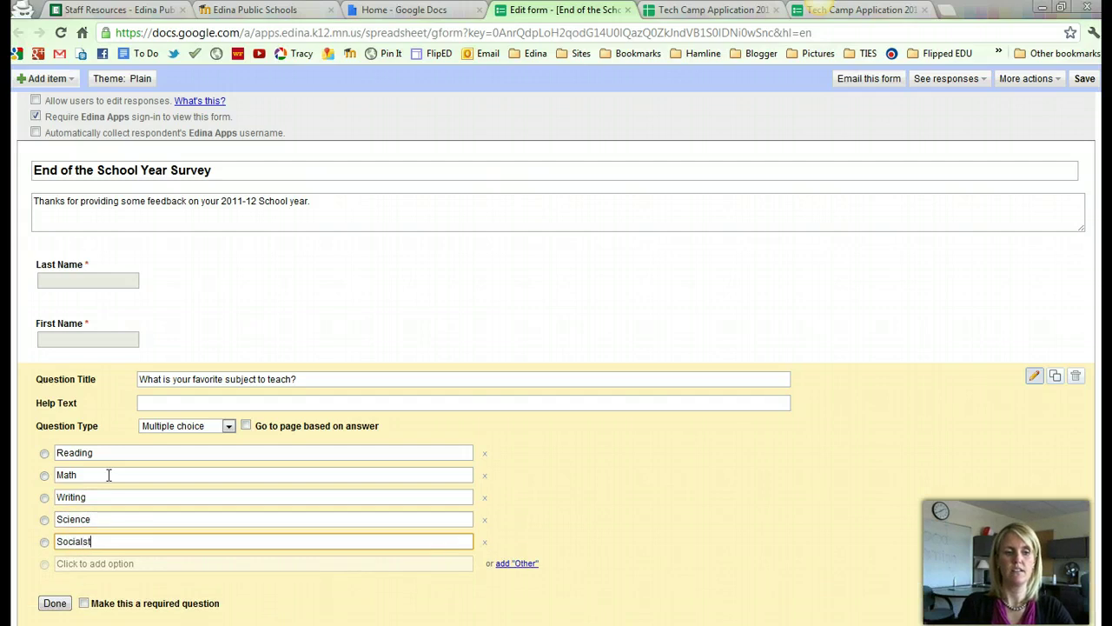
{"action": "type", "text": "udies"}
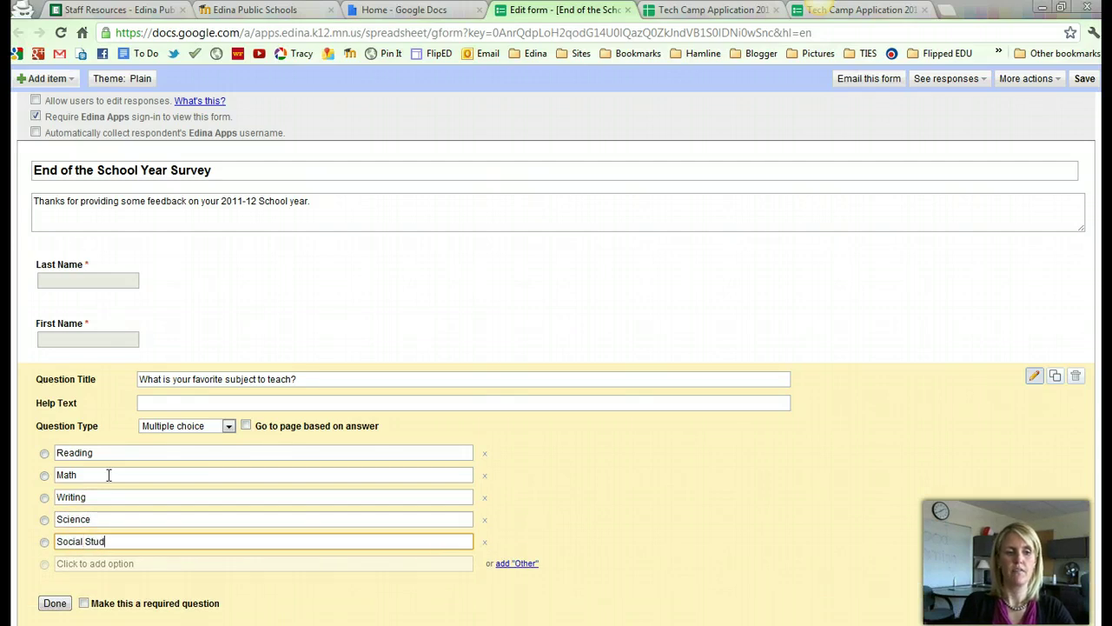
Step: Remove the empty sixth choice, add an Other option, and make the question required
{"action": "left_click", "coordinate": [146, 542]}
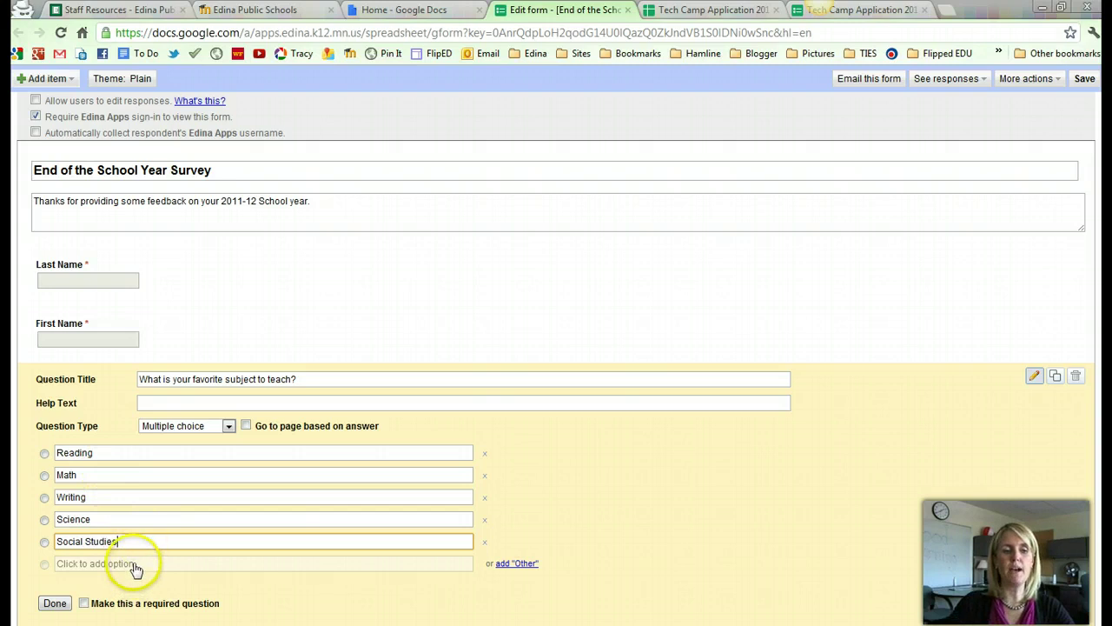
{"action": "left_click", "coordinate": [121, 563]}
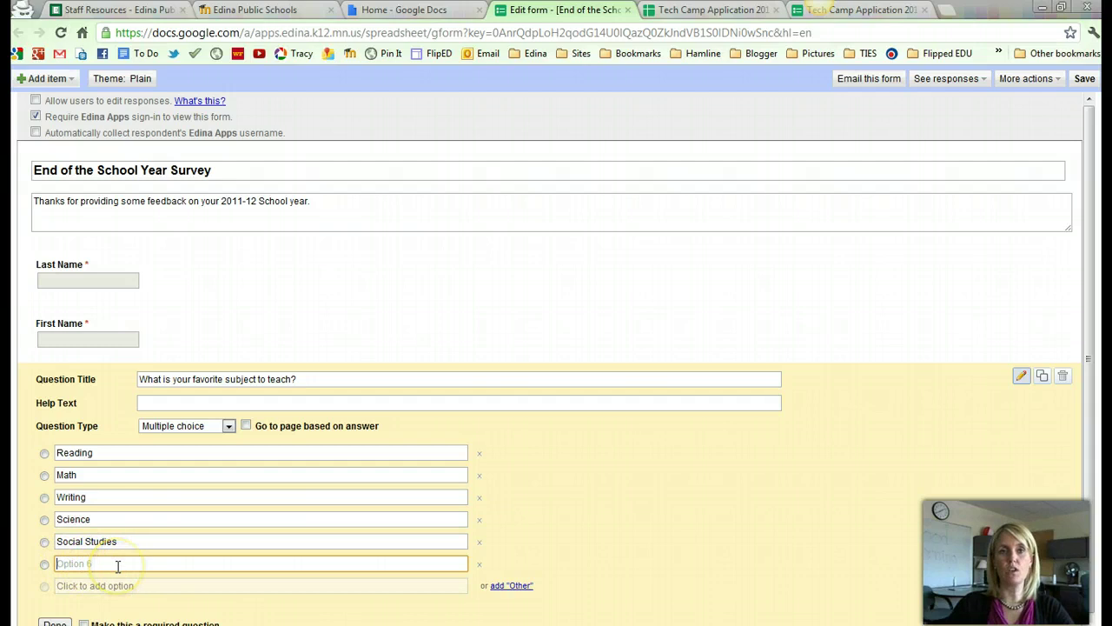
{"action": "left_click", "coordinate": [481, 567]}
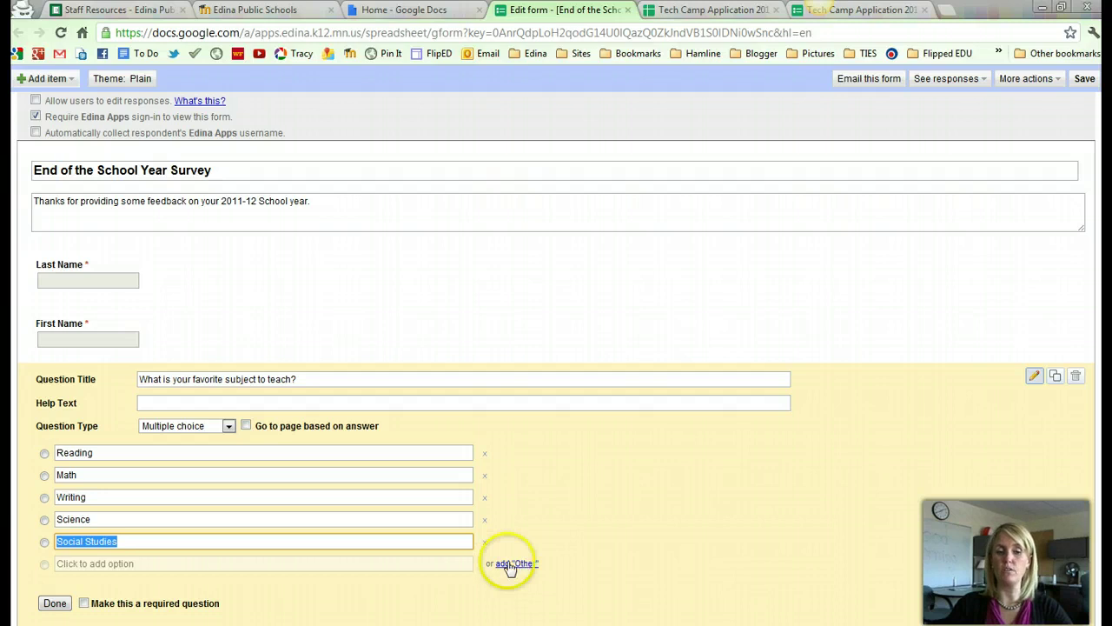
{"action": "left_click", "coordinate": [521, 564]}
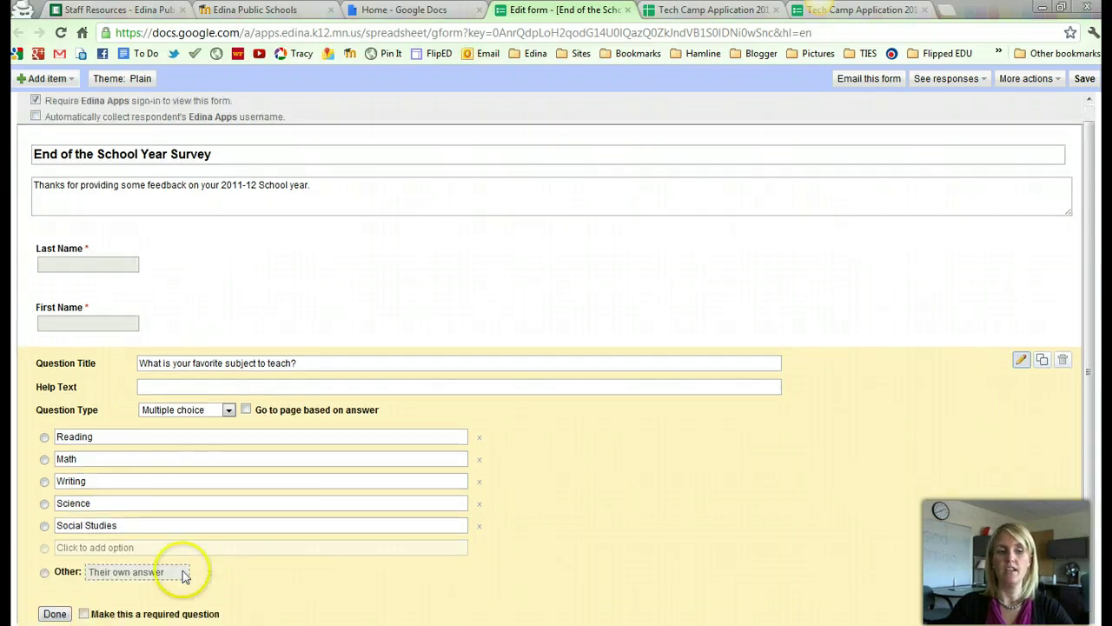
{"action": "left_click", "coordinate": [84, 614]}
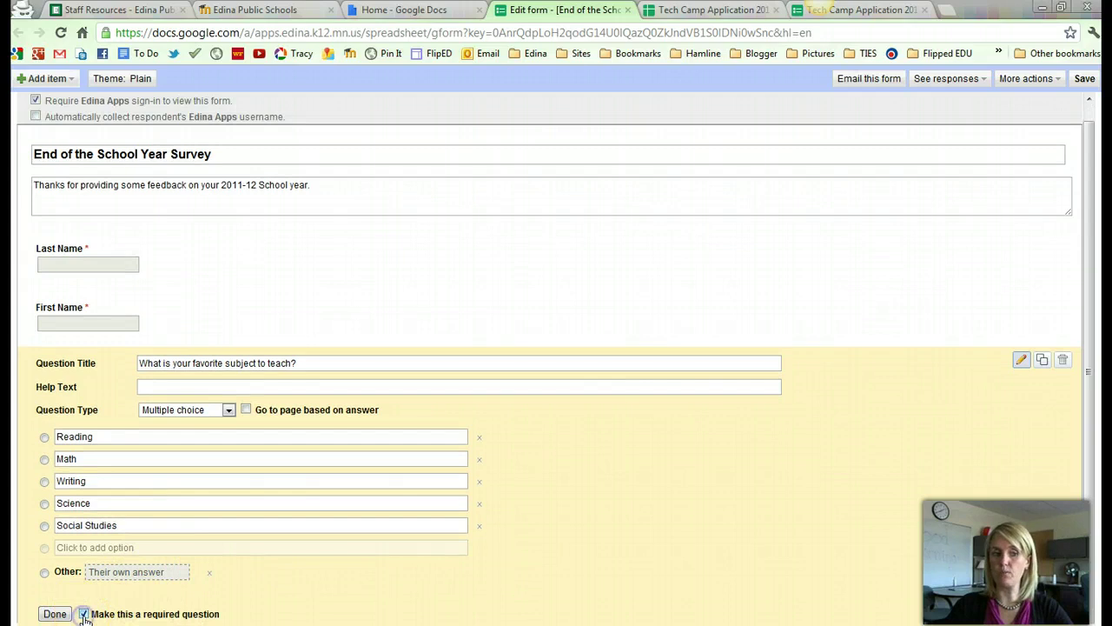
{"action": "left_click", "coordinate": [55, 614]}
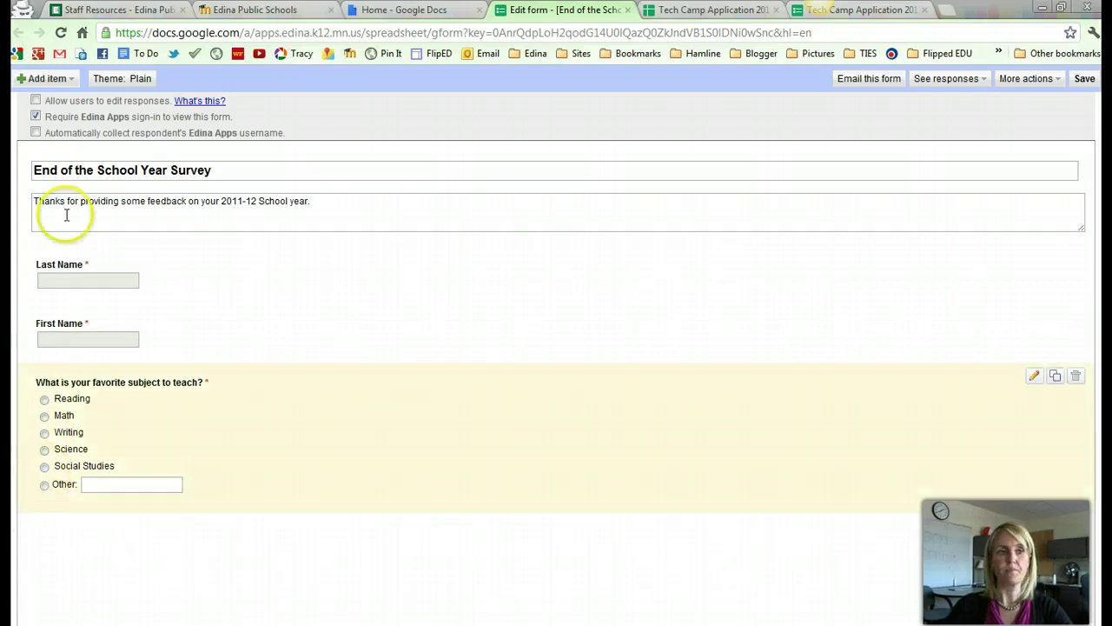
Step: Add a checkboxes question on the year's three best PD activities, with help text saying choose 3
{"action": "left_click", "coordinate": [52, 78]}
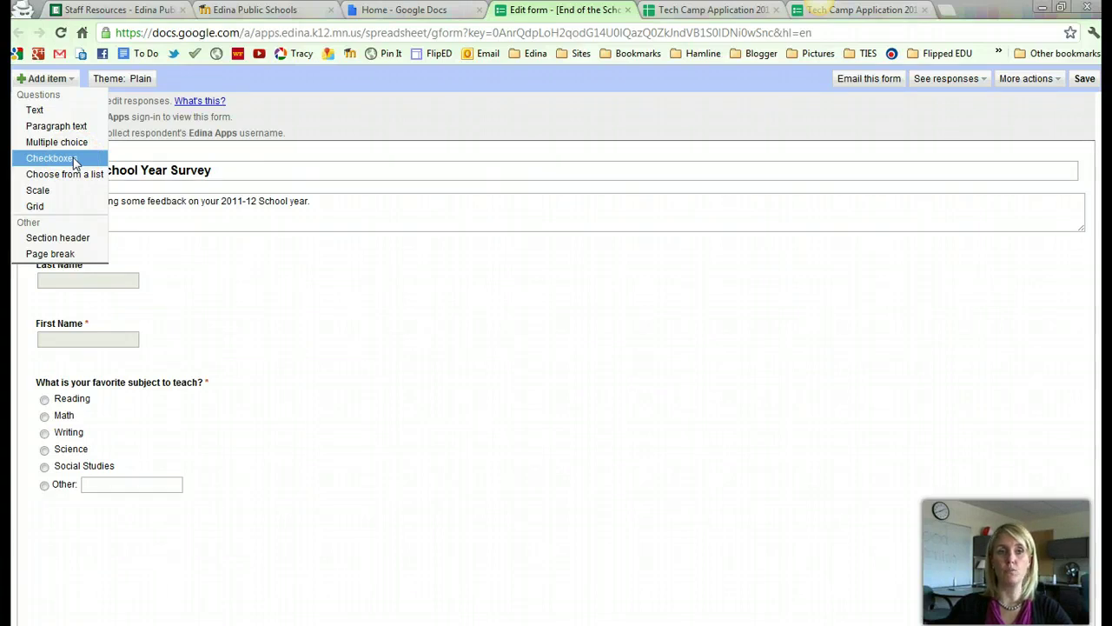
{"action": "left_click", "coordinate": [74, 159]}
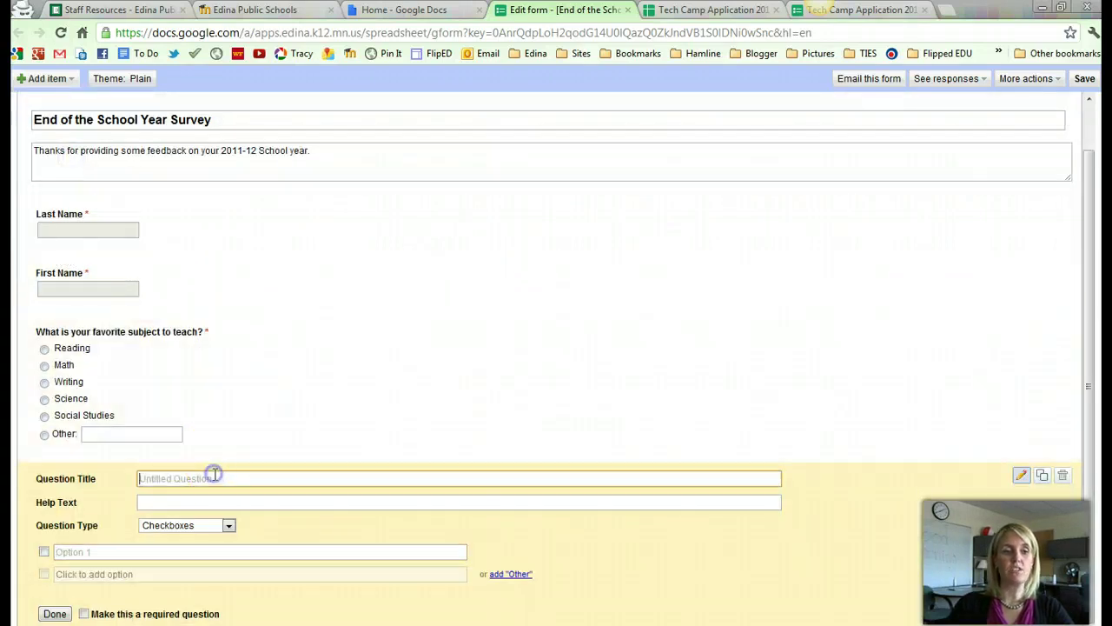
{"action": "type", "text": "What was"}
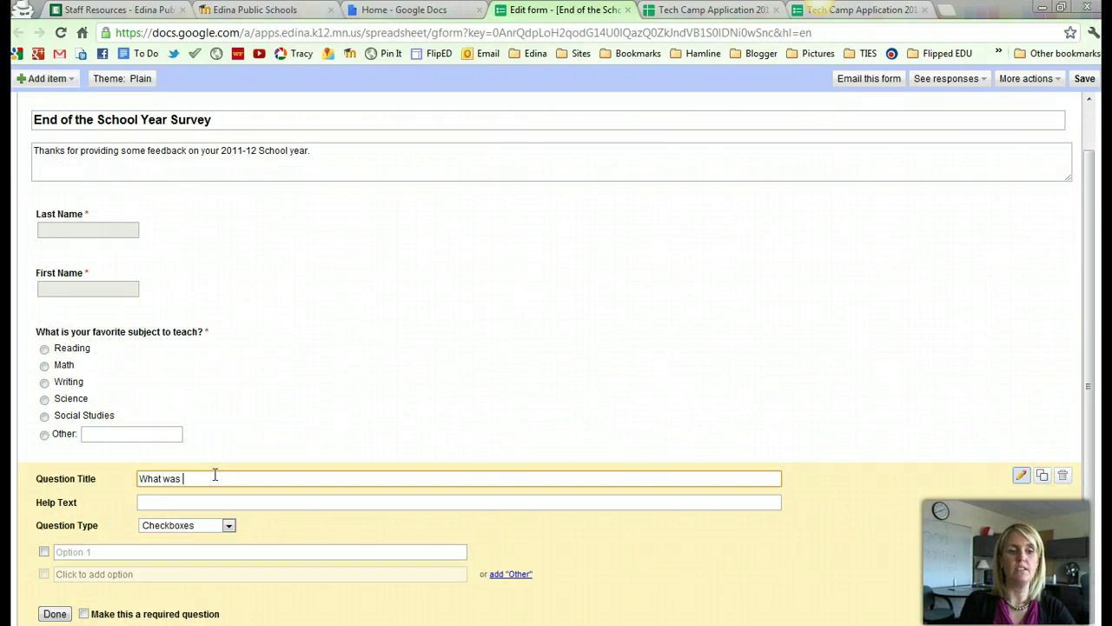
{"action": "key", "text": "BackSpace"}
{"action": "key", "text": "BackSpace"}
{"action": "key", "text": "BackSpace"}
{"action": "key", "text": "BackSpace"}
{"action": "type", "text": "were"}
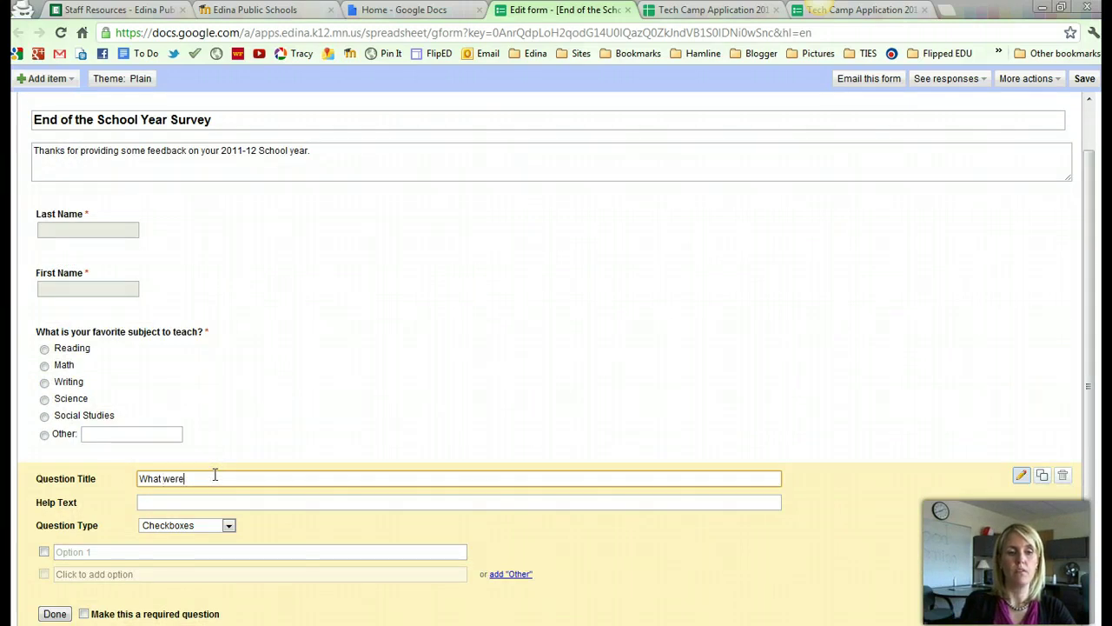
{"action": "type", "text": " the thiree b"}
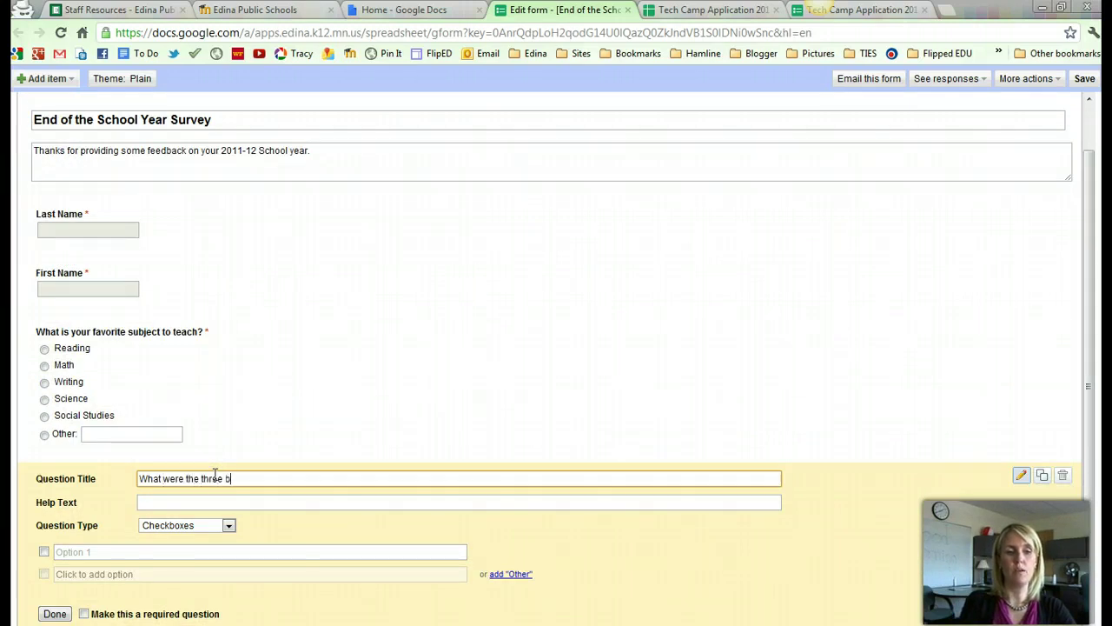
{"action": "type", "text": "est PR"}
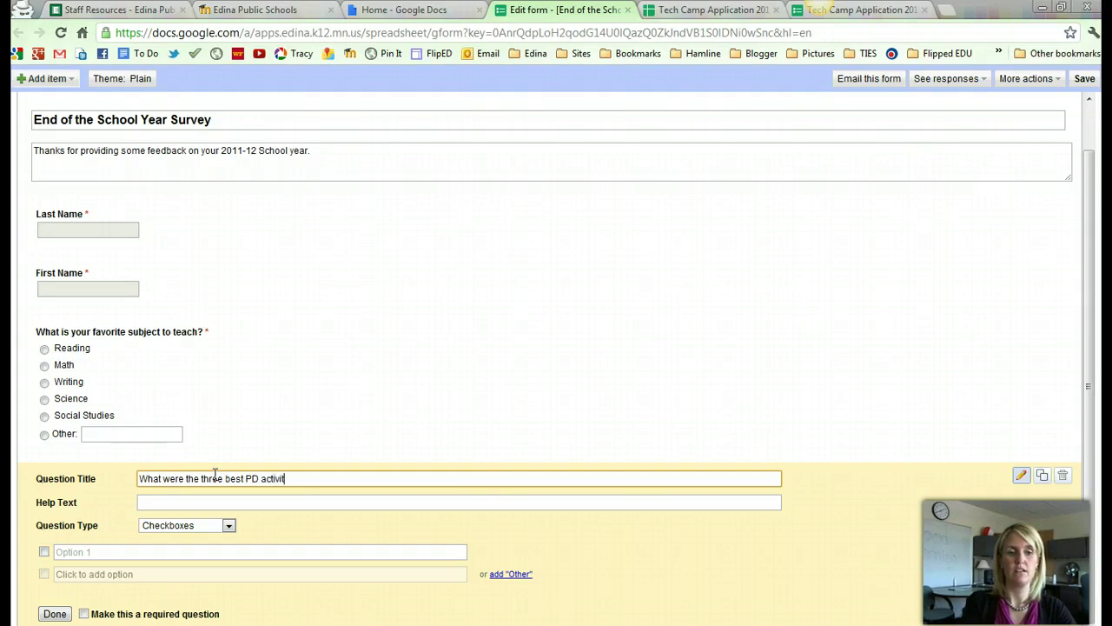
{"action": "type", "text": "of the year"}
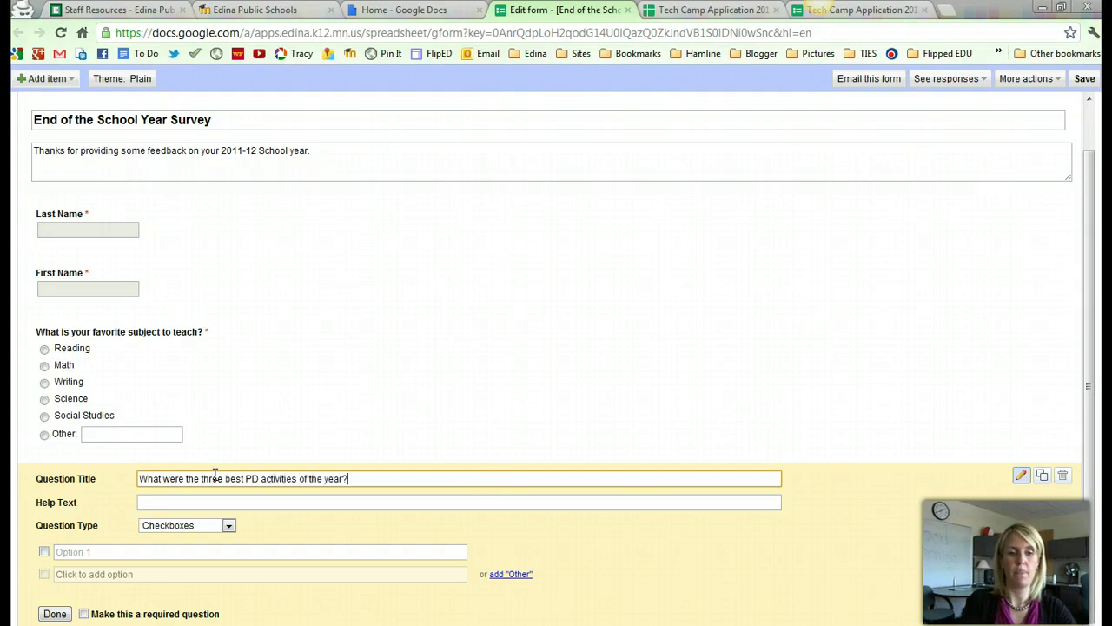
{"action": "type", "text": "?"}
{"action": "left_click", "coordinate": [214, 501]}
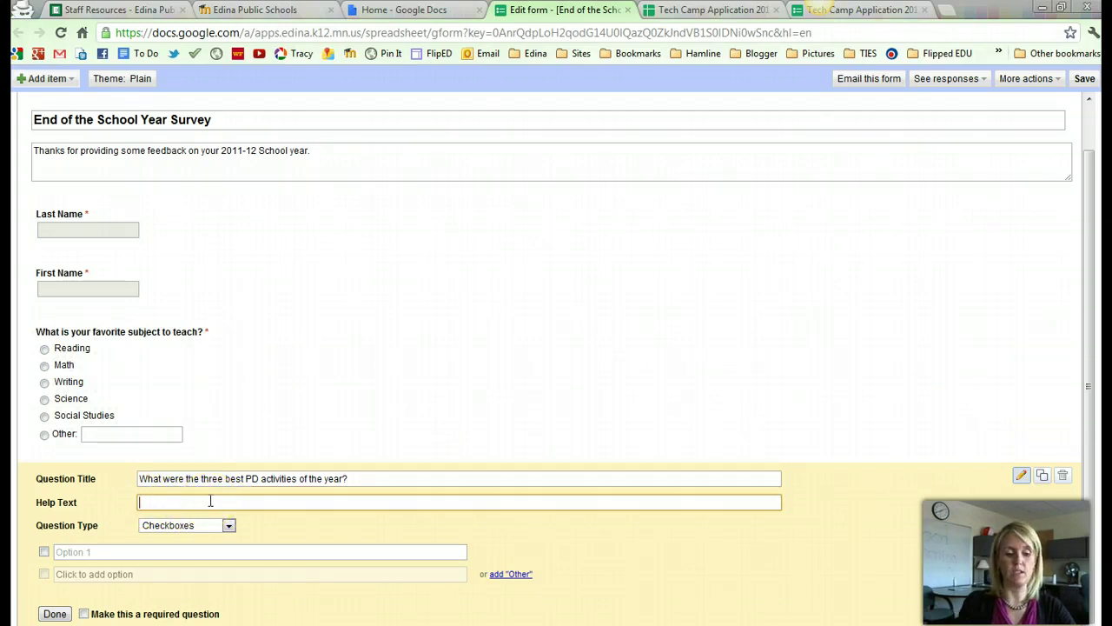
{"action": "type", "text": "member"}
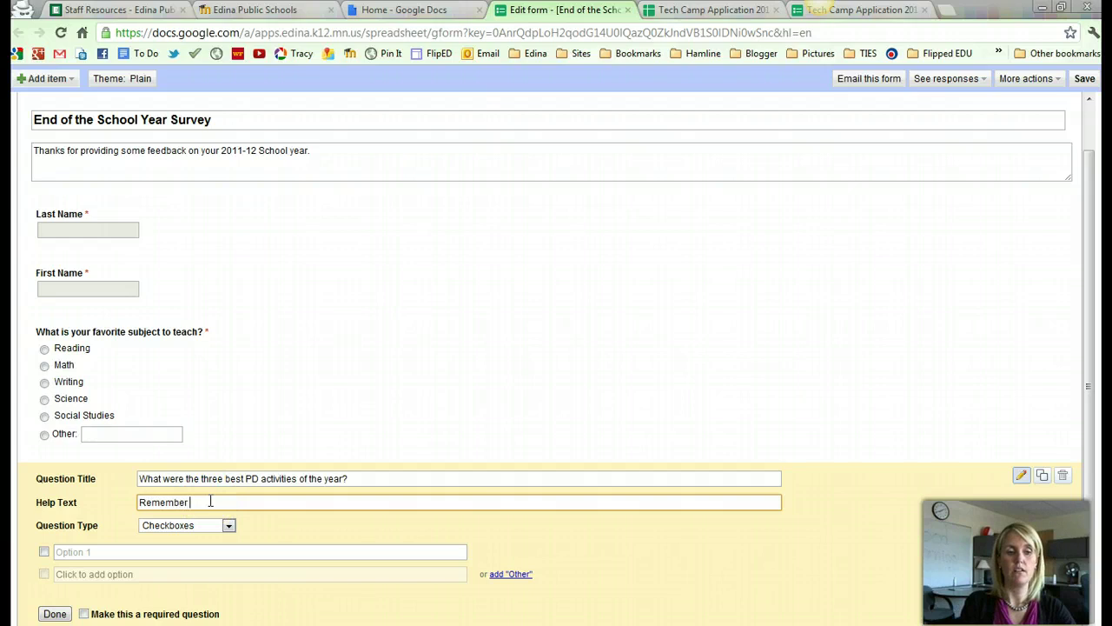
{"action": "type", "text": " only choose"}
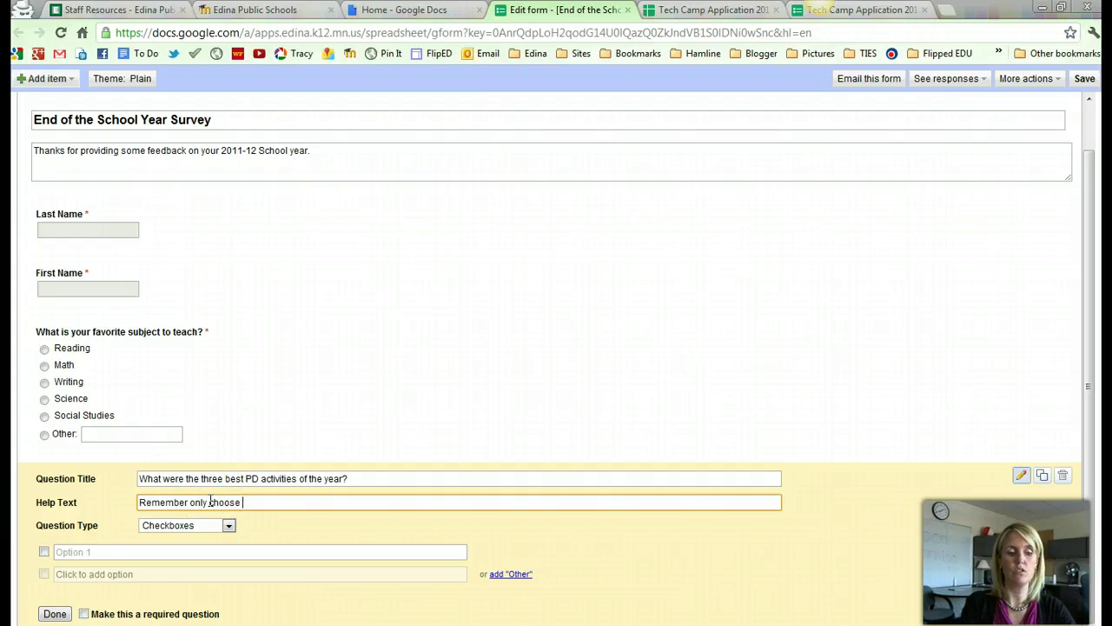
{"action": "type", "text": " 3!"}
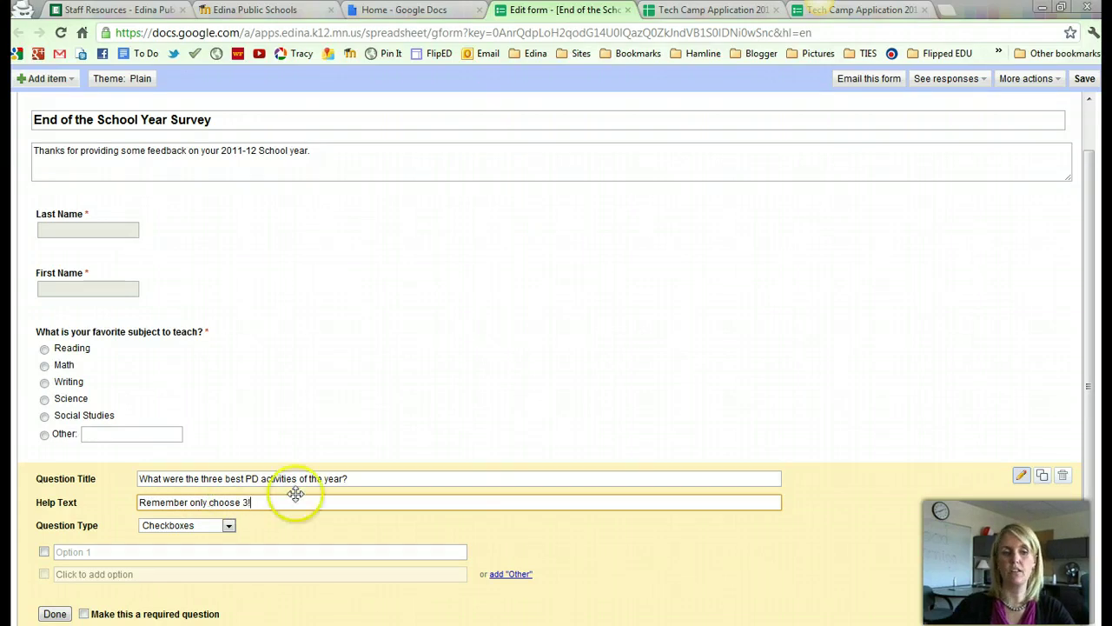
Step: Enter the choices Tech Camp, Back to School Workshops, PLC and Building Staff Development
{"action": "left_click", "coordinate": [71, 551]}
{"action": "type", "text": "Tech Camp"}
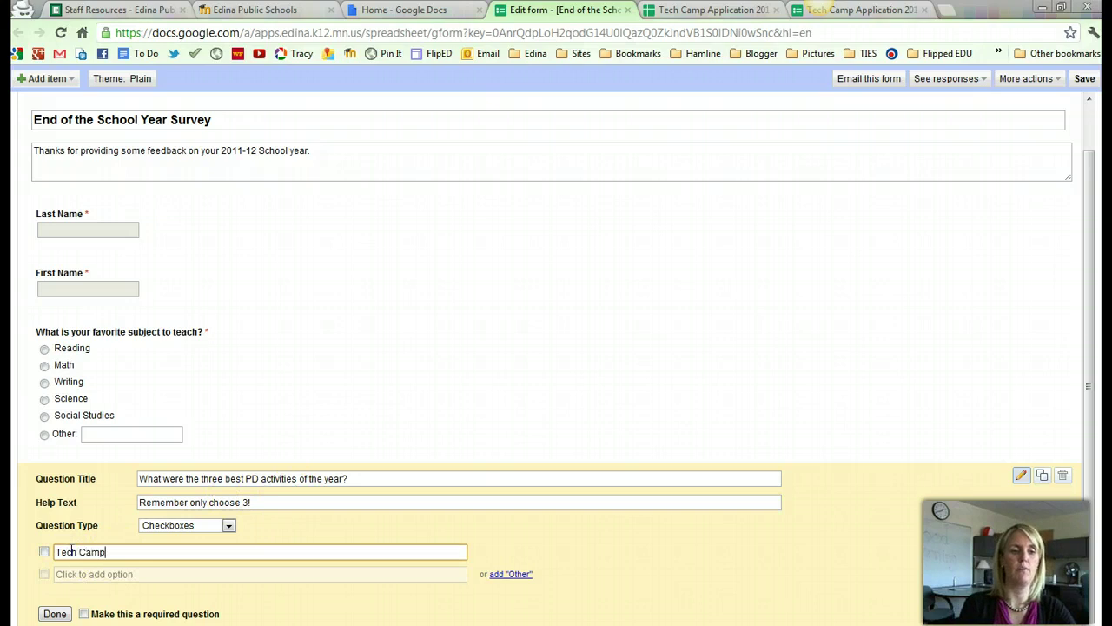
{"action": "key", "text": "Return"}
{"action": "type", "text": "Back to School W"}
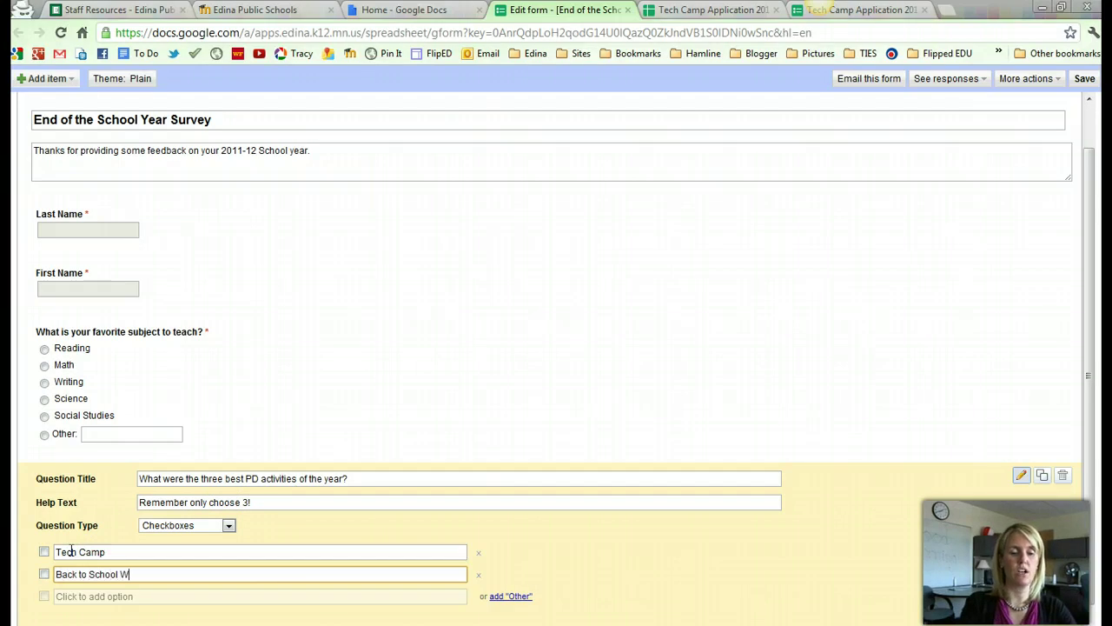
{"action": "type", "text": "orkshops"}
{"action": "key", "text": "Return"}
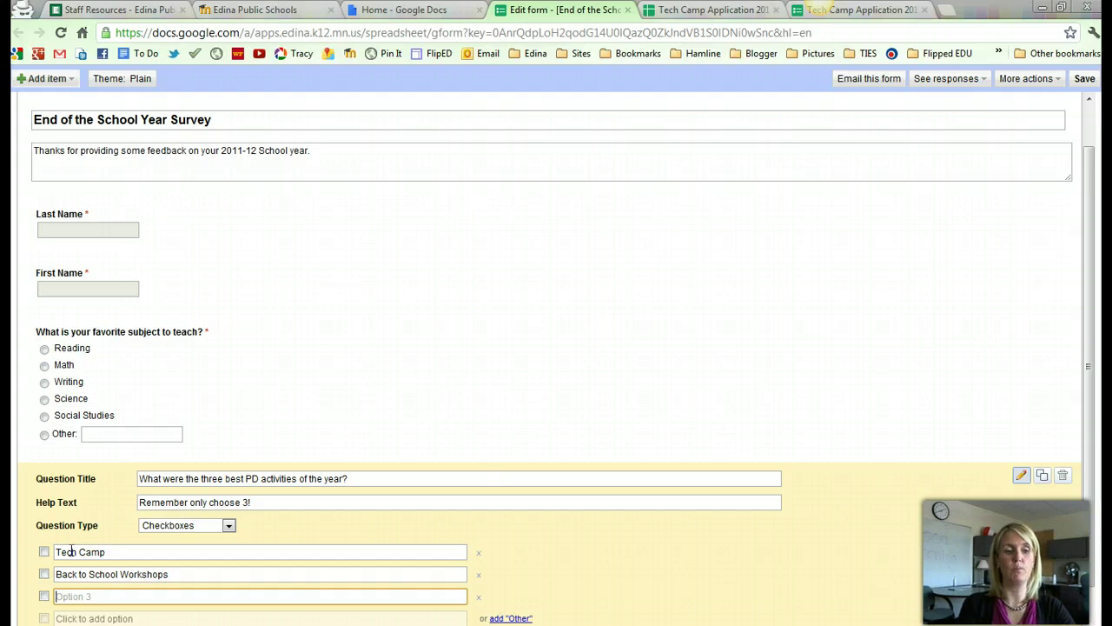
{"action": "type", "text": "PLC"}
{"action": "key", "text": "Return"}
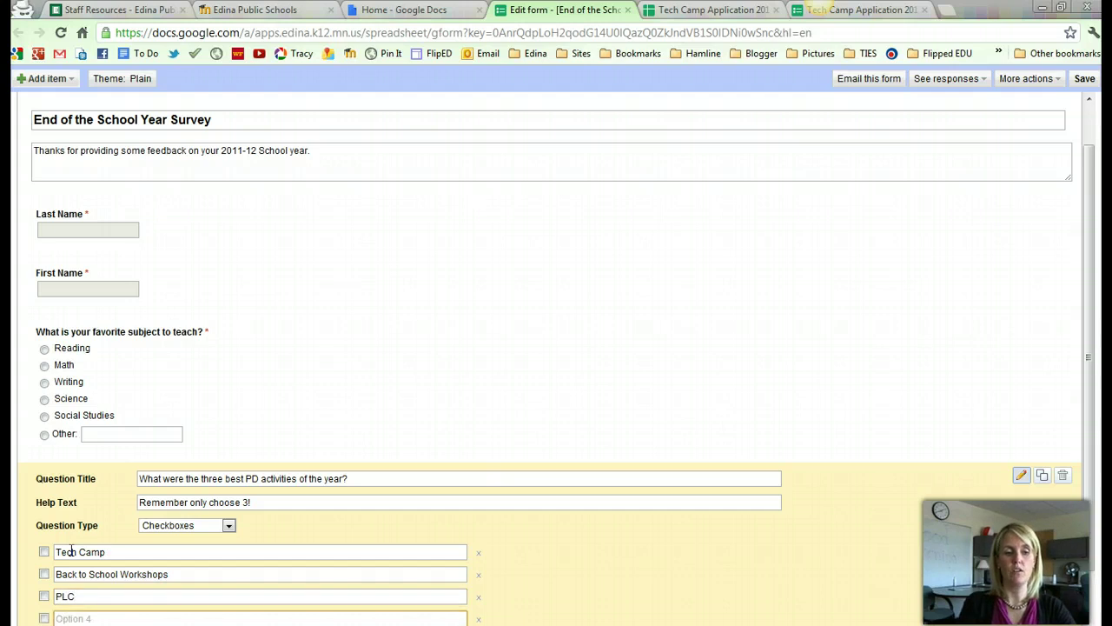
{"action": "type", "text": "Commi"}
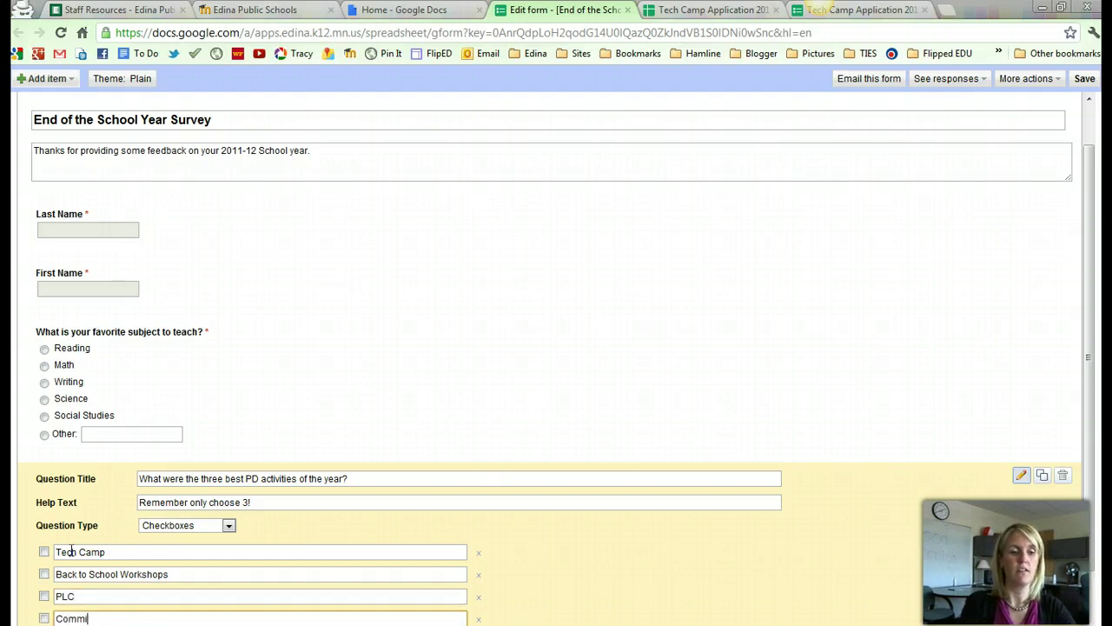
{"action": "key", "text": "BackSpace"}
{"action": "key", "text": "BackSpace"}
{"action": "key", "text": "BackSpace"}
{"action": "type", "text": "Buildin"}
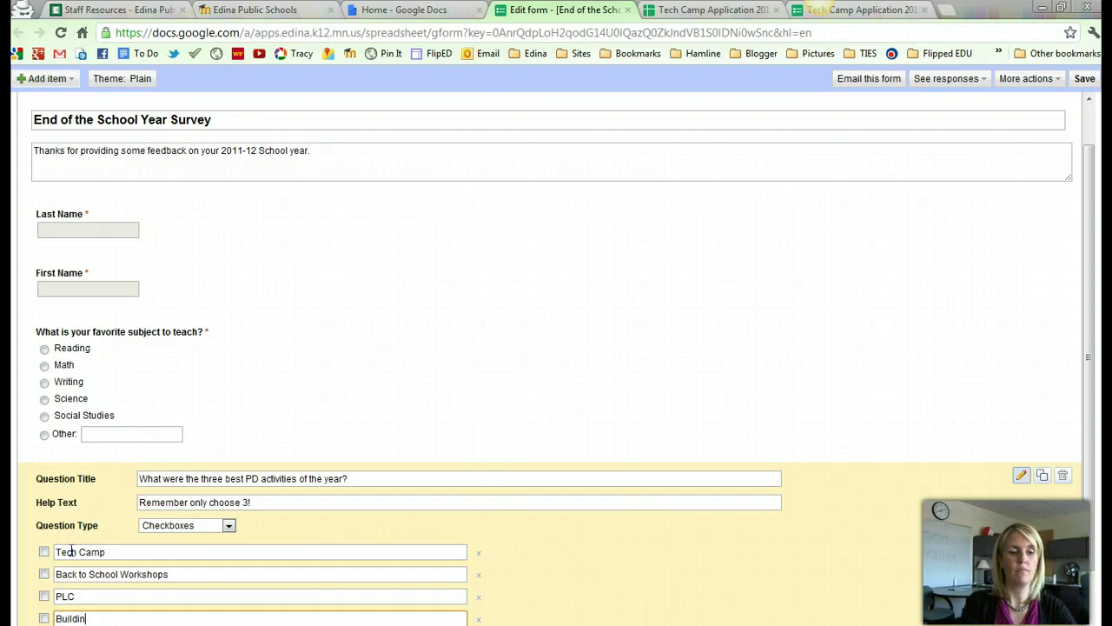
{"action": "type", "text": "g Staff Deve"}
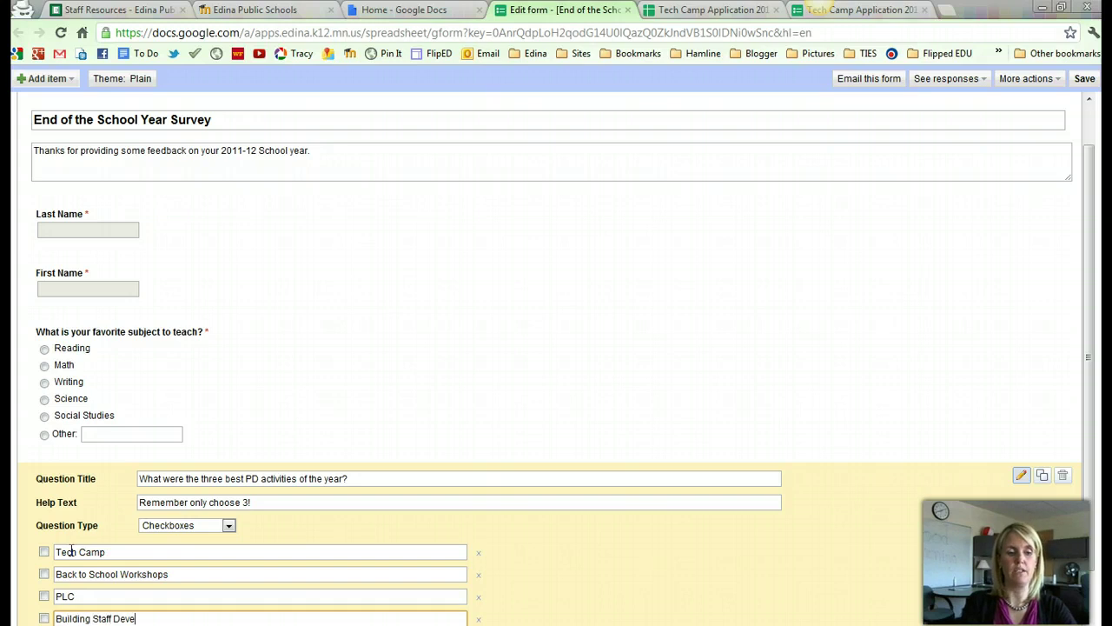
{"action": "type", "text": "lopment"}
Step: Add 'Out of district conference' and an Other option, and make the question required
{"action": "key", "text": "Return"}
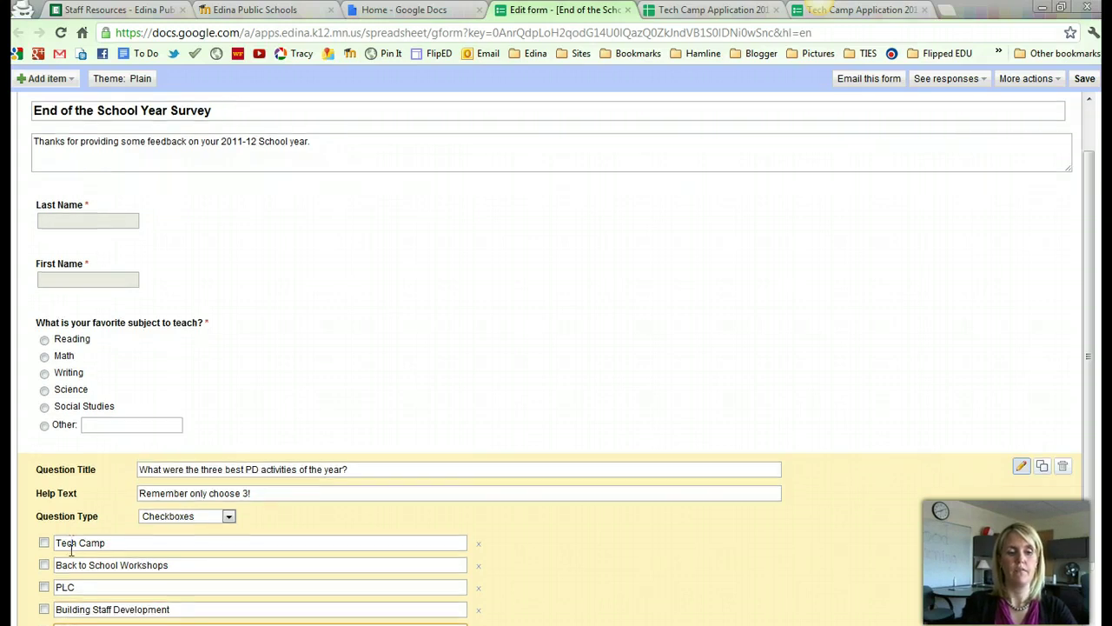
{"action": "type", "text": "OUt"}
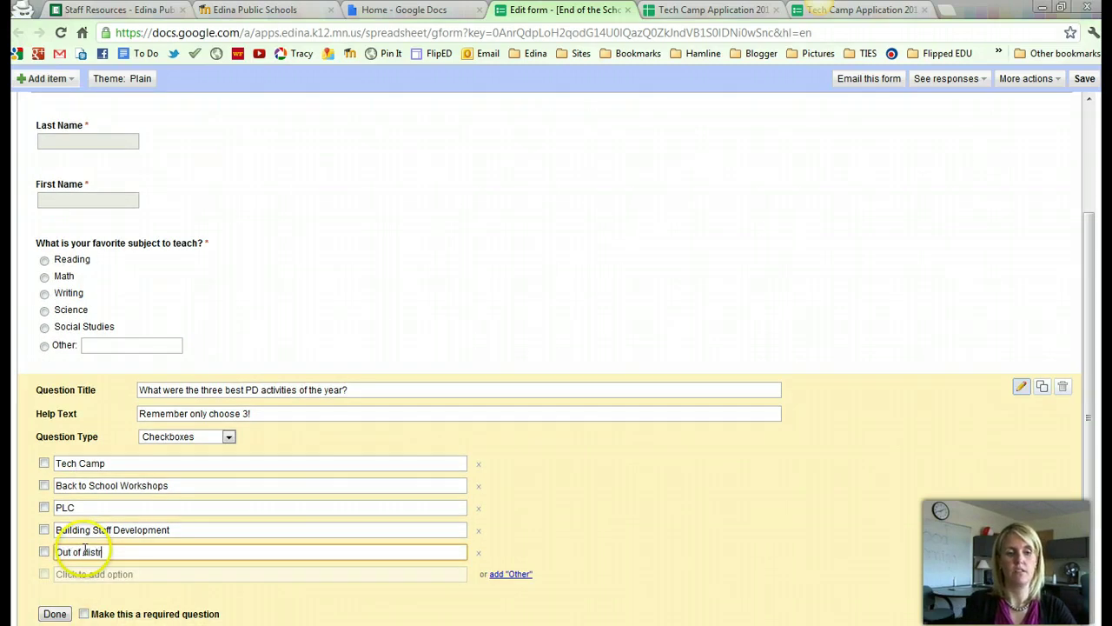
{"action": "type", "text": "conference"}
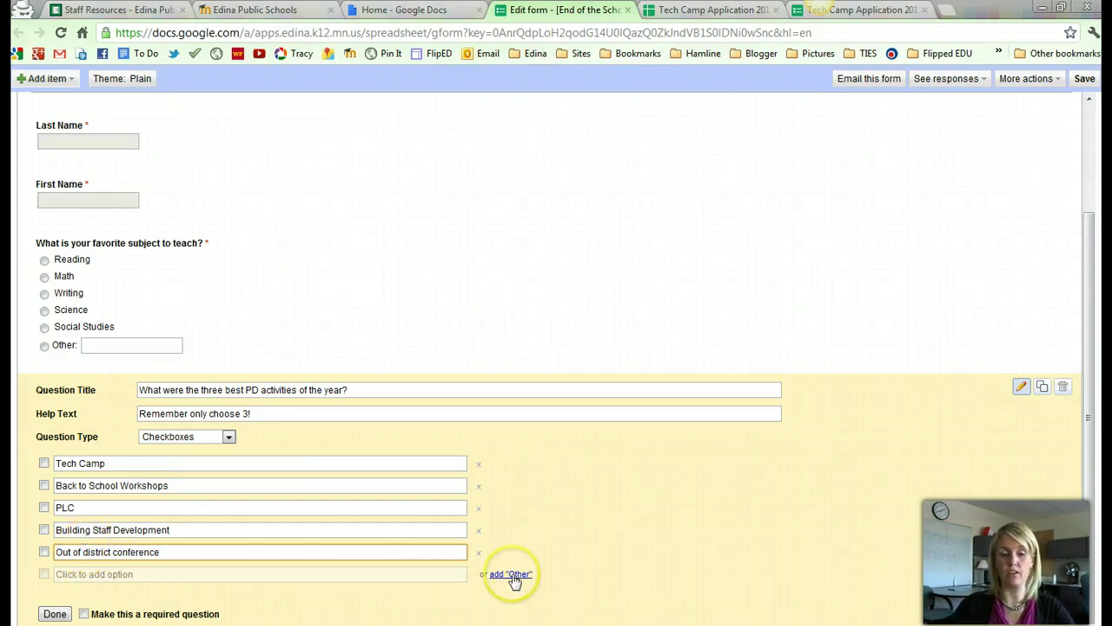
{"action": "left_click", "coordinate": [514, 575]}
{"action": "left_click", "coordinate": [84, 613]}
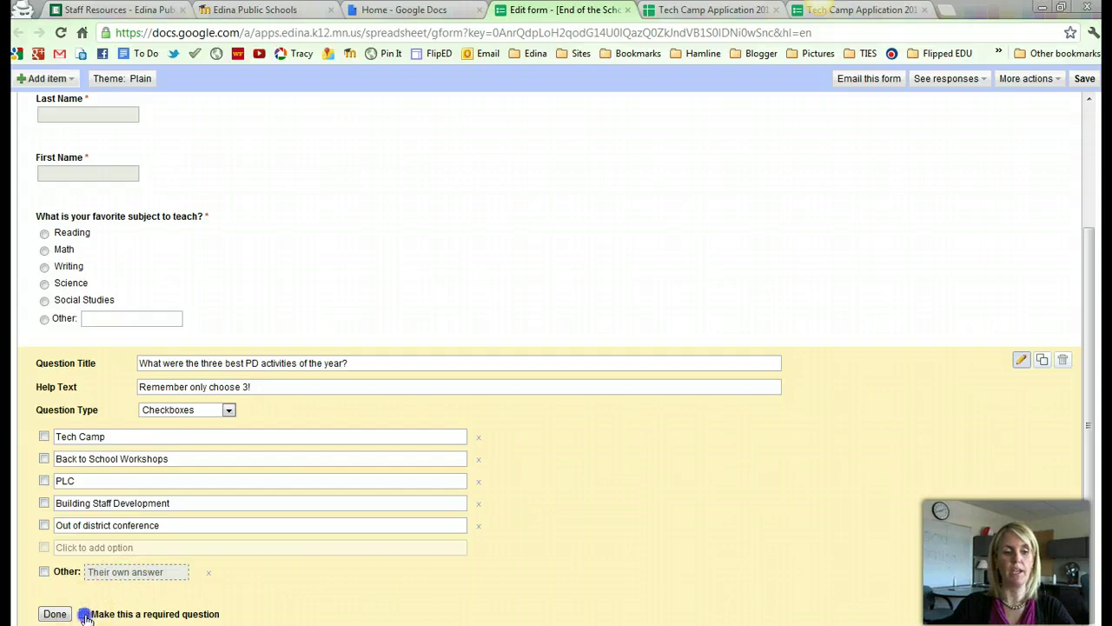
{"action": "left_click", "coordinate": [55, 614]}
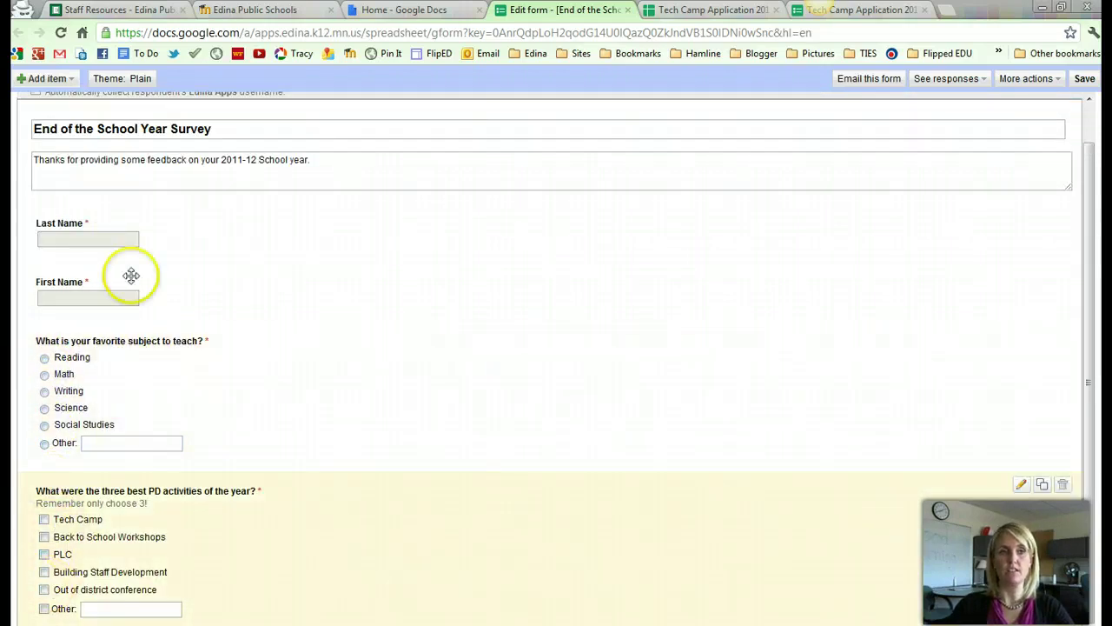
{"action": "left_click", "coordinate": [48, 79]}
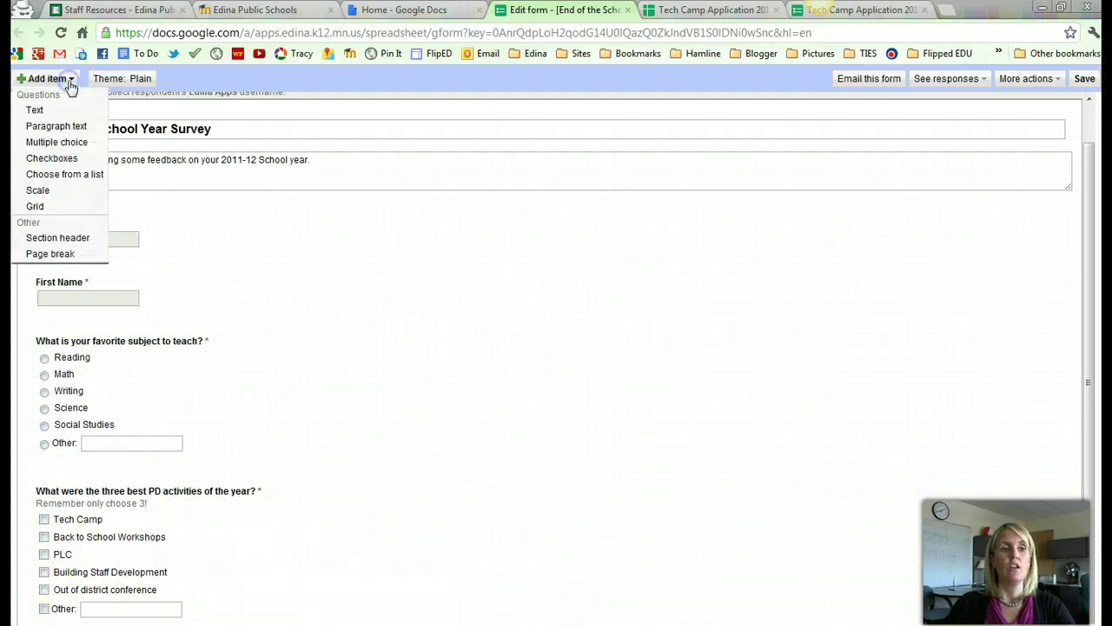
Step: Add a choose-from-a-list question 'What School do you work at?' with options CS, CN, CC, CS
{"action": "left_click", "coordinate": [69, 173]}
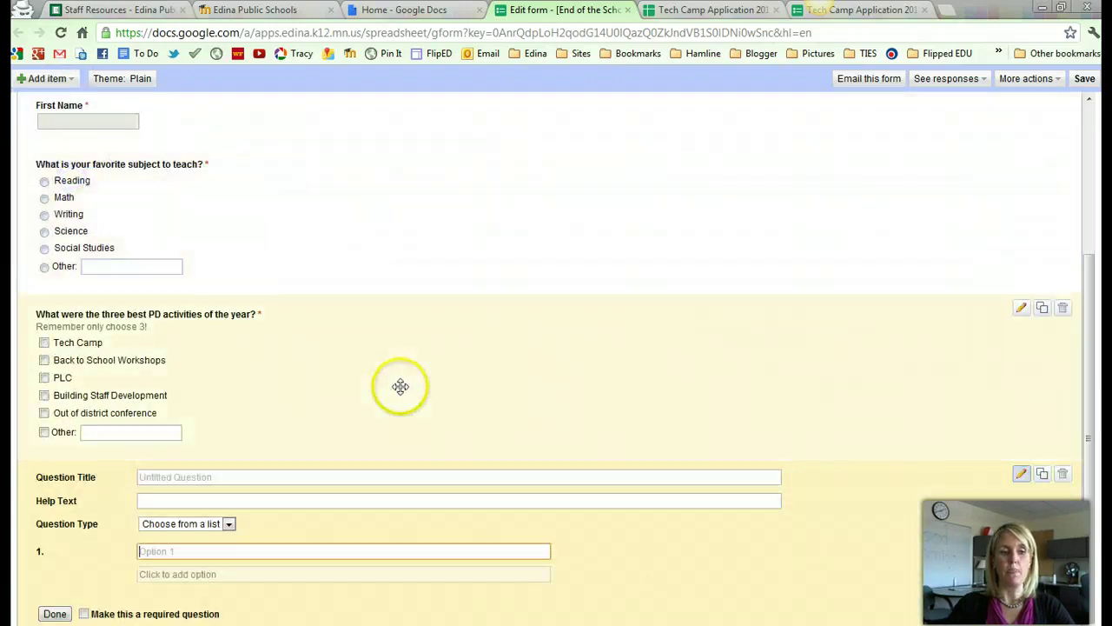
{"action": "left_click", "coordinate": [270, 475]}
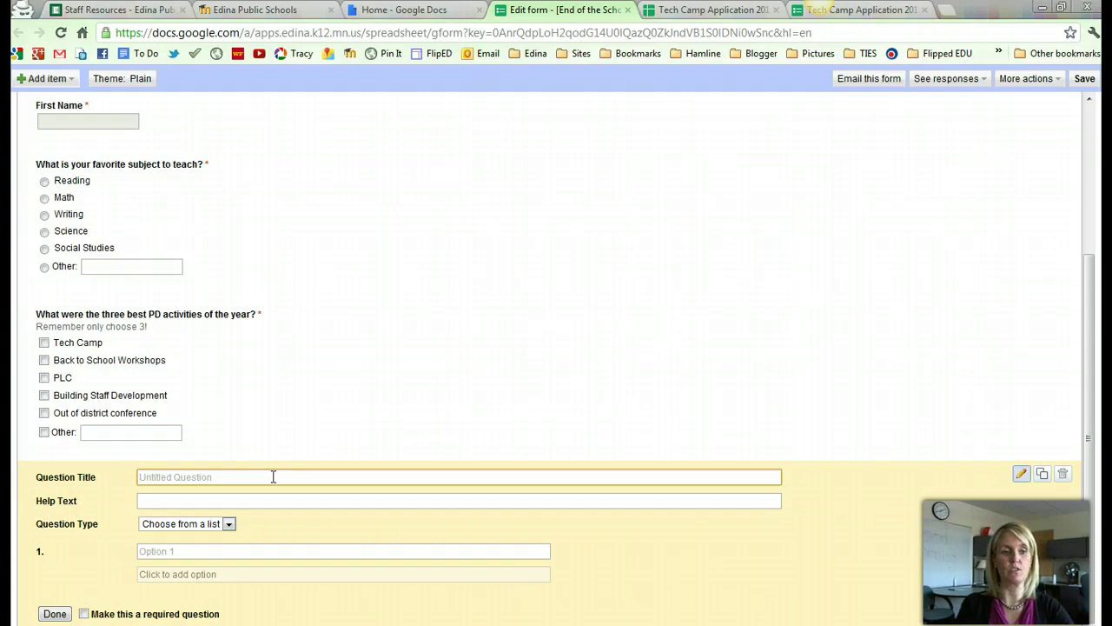
{"action": "type", "text": "Wha"}
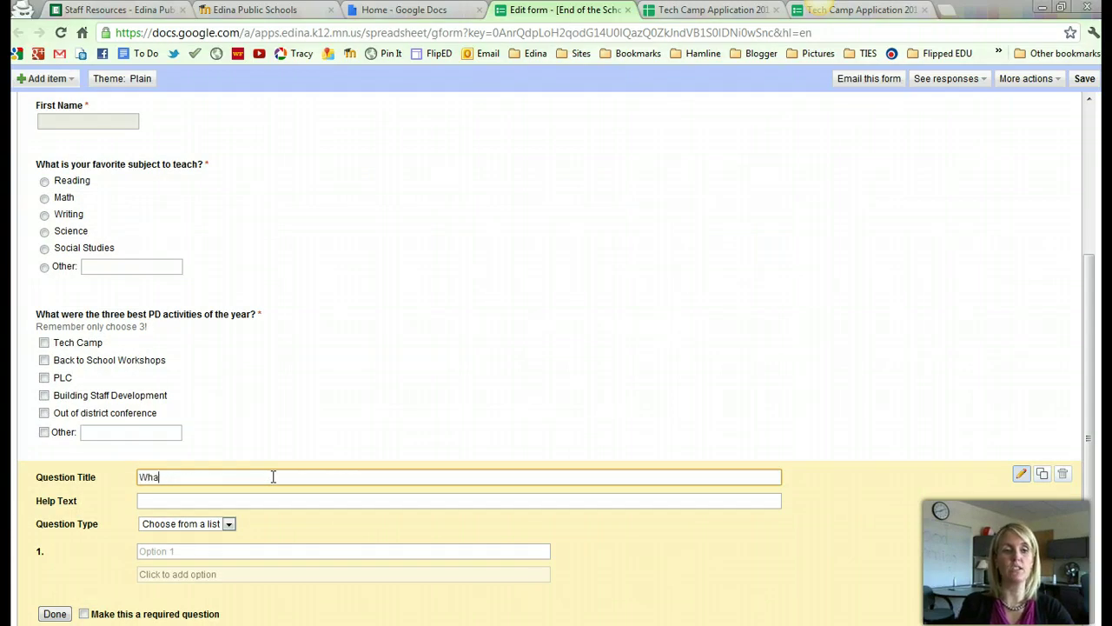
{"action": "type", "text": "t School do you wo"}
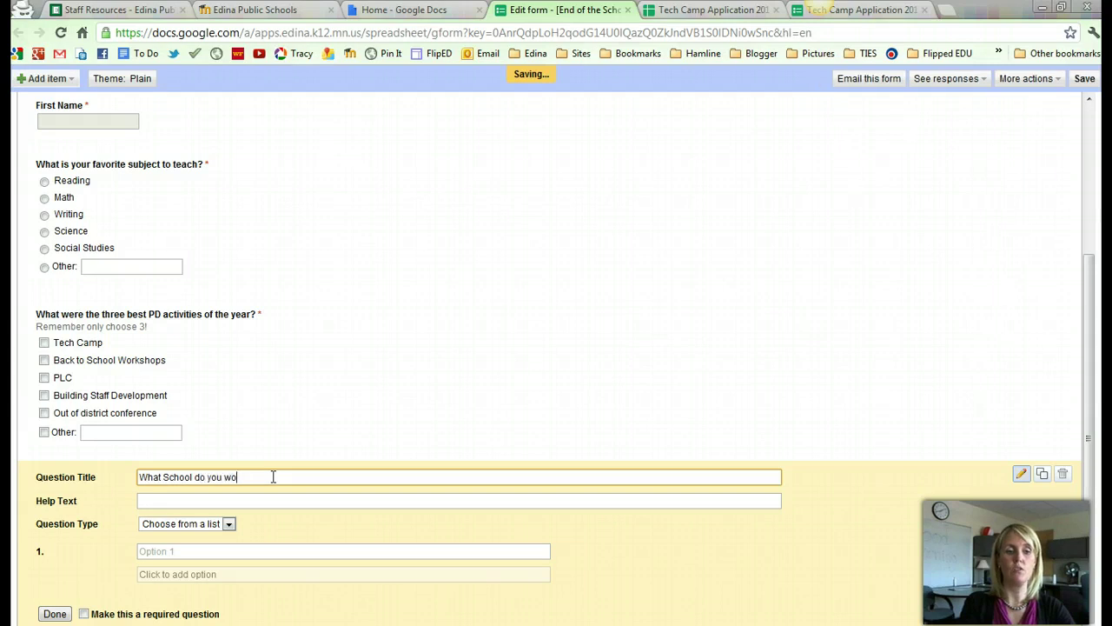
{"action": "type", "text": "rk at?"}
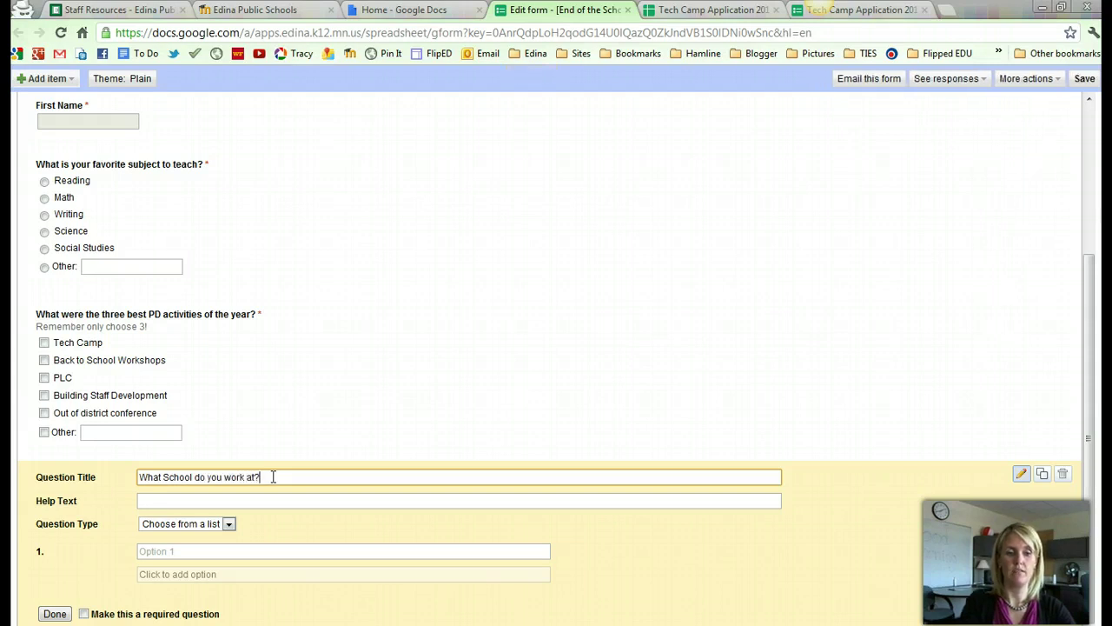
{"action": "left_click", "coordinate": [203, 551]}
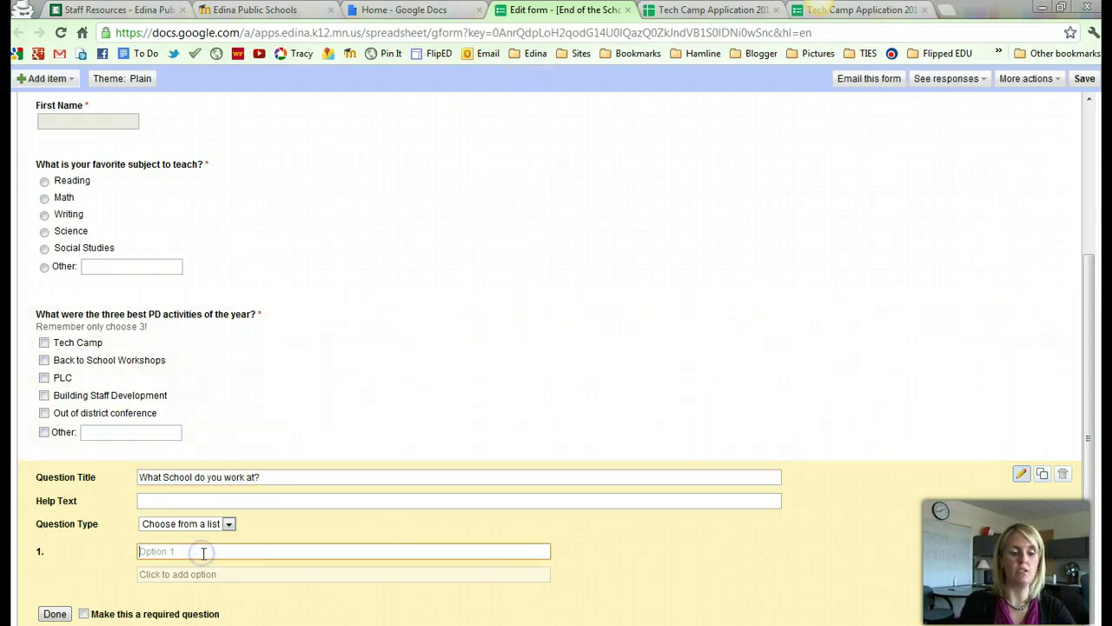
{"action": "type", "text": "CS"}
{"action": "key", "text": "Return"}
{"action": "type", "text": "C"}
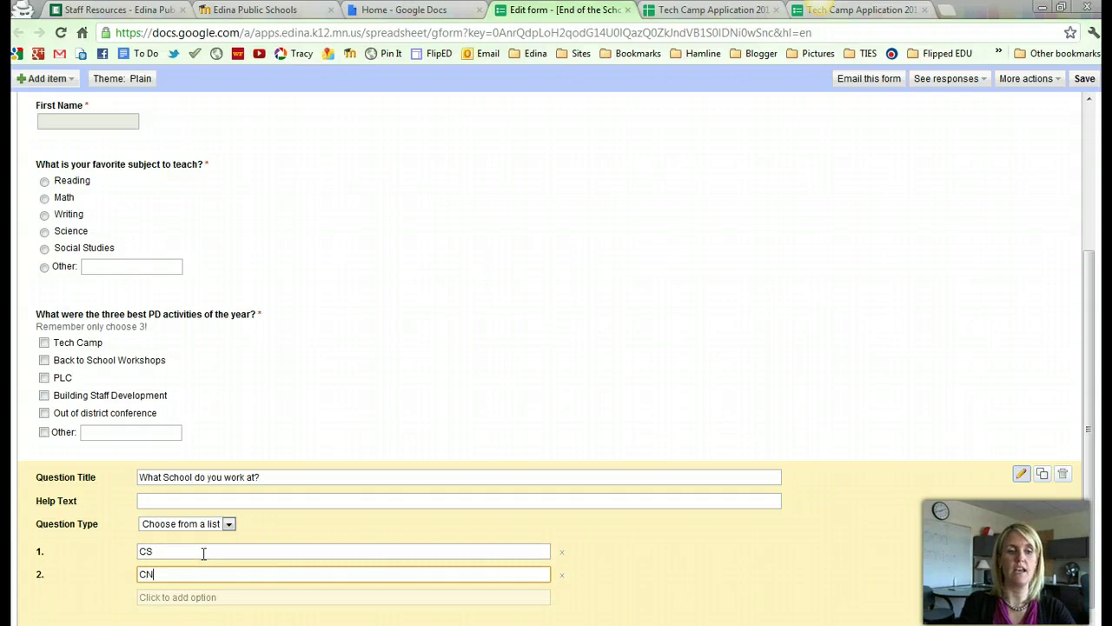
{"action": "type", "text": "N"}
{"action": "key", "text": "Return"}
{"action": "type", "text": "CC"}
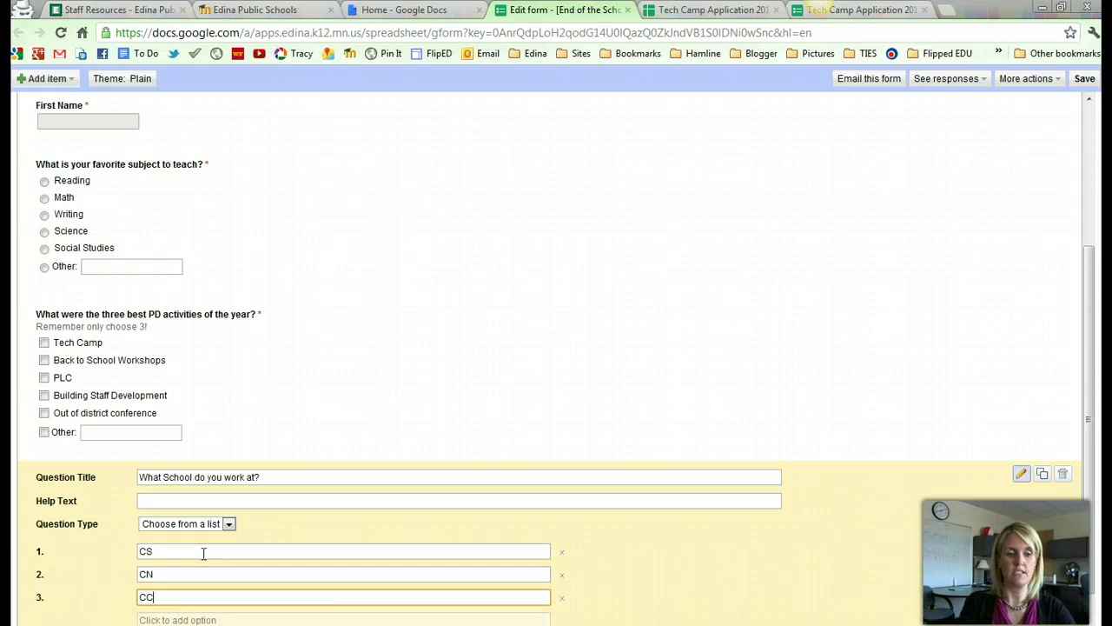
{"action": "key", "text": "Return"}
{"action": "type", "text": "CS"}
Step: Add the remaining school options ND, HL, SV, VV, HS and DO
{"action": "key", "text": "Return"}
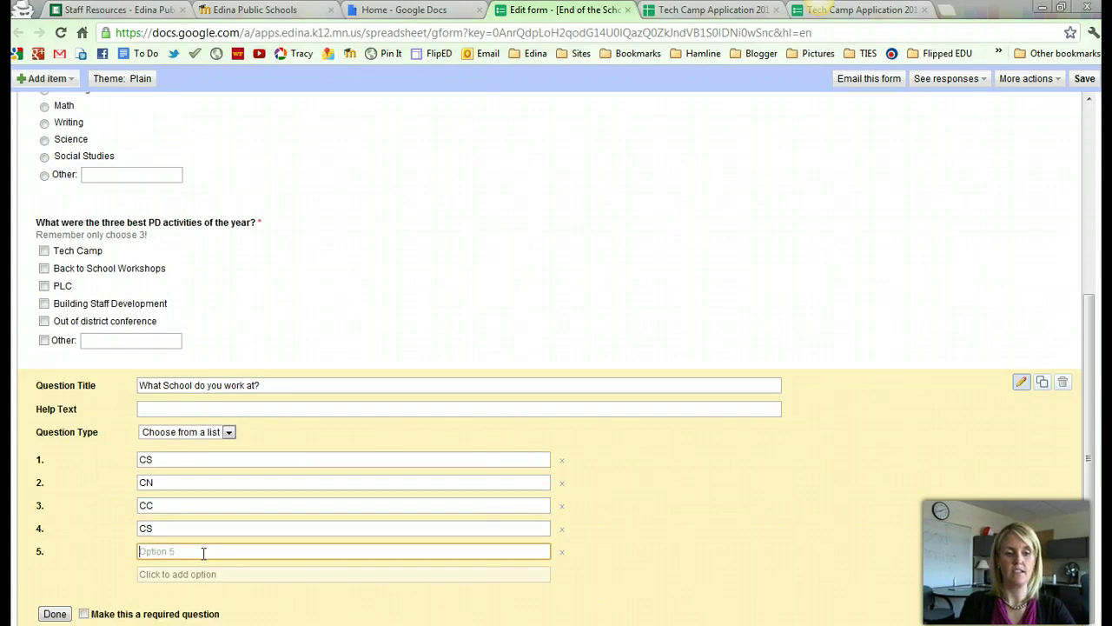
{"action": "type", "text": "ND"}
{"action": "key", "text": "Return"}
{"action": "type", "text": "HL"}
{"action": "key", "text": "Return"}
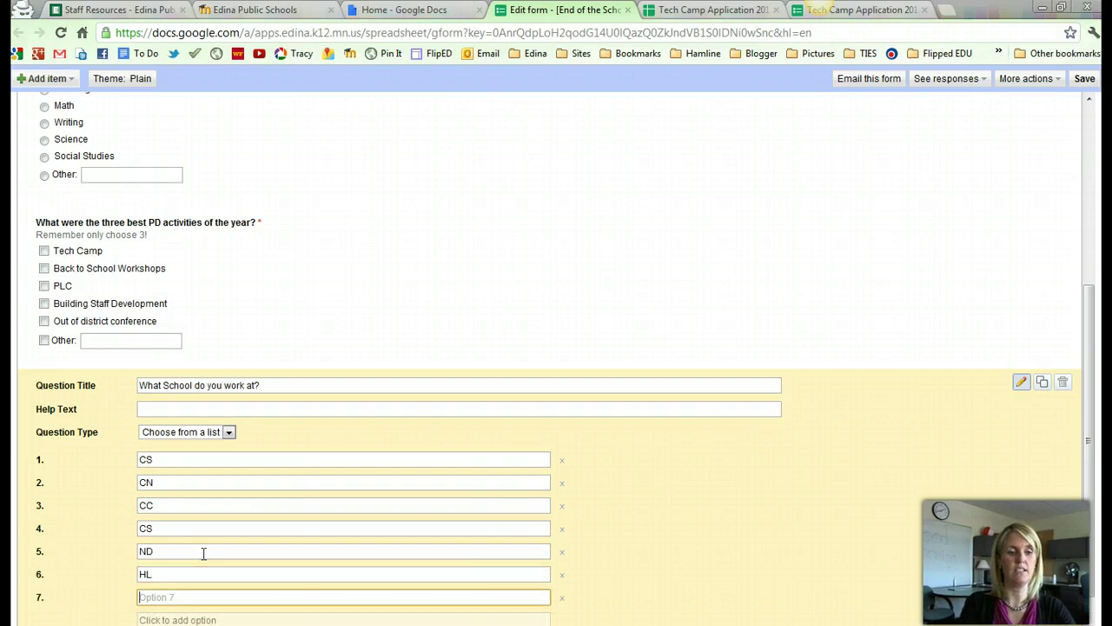
{"action": "type", "text": "SV"}
{"action": "key", "text": "Return"}
{"action": "type", "text": "VV"}
{"action": "key", "text": "Return"}
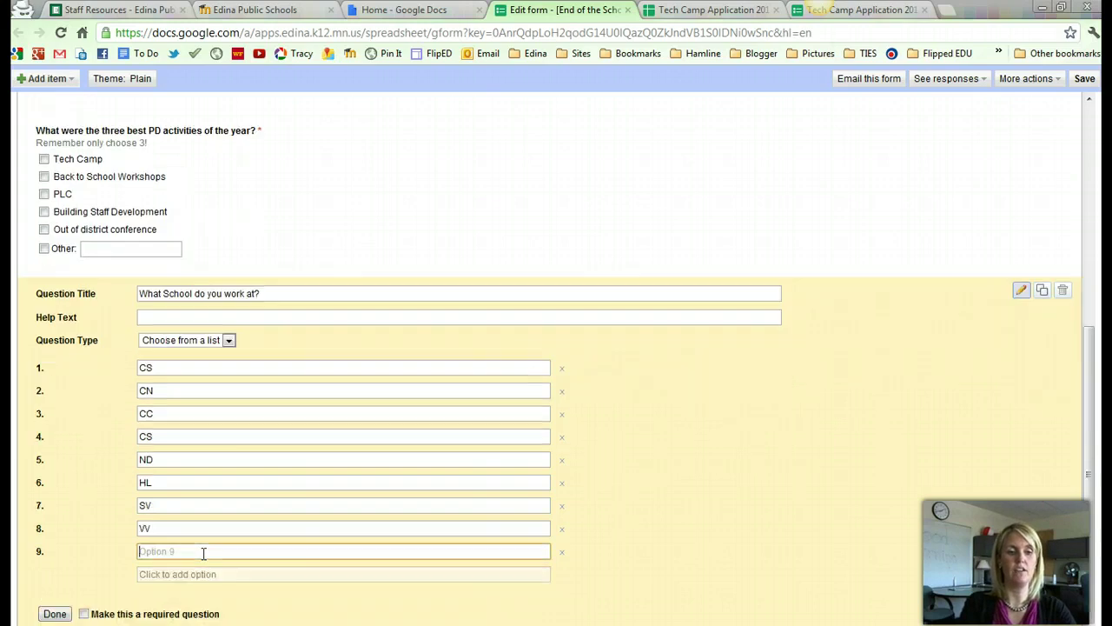
{"action": "type", "text": "HS"}
{"action": "key", "text": "Return"}
{"action": "type", "text": "DO"}
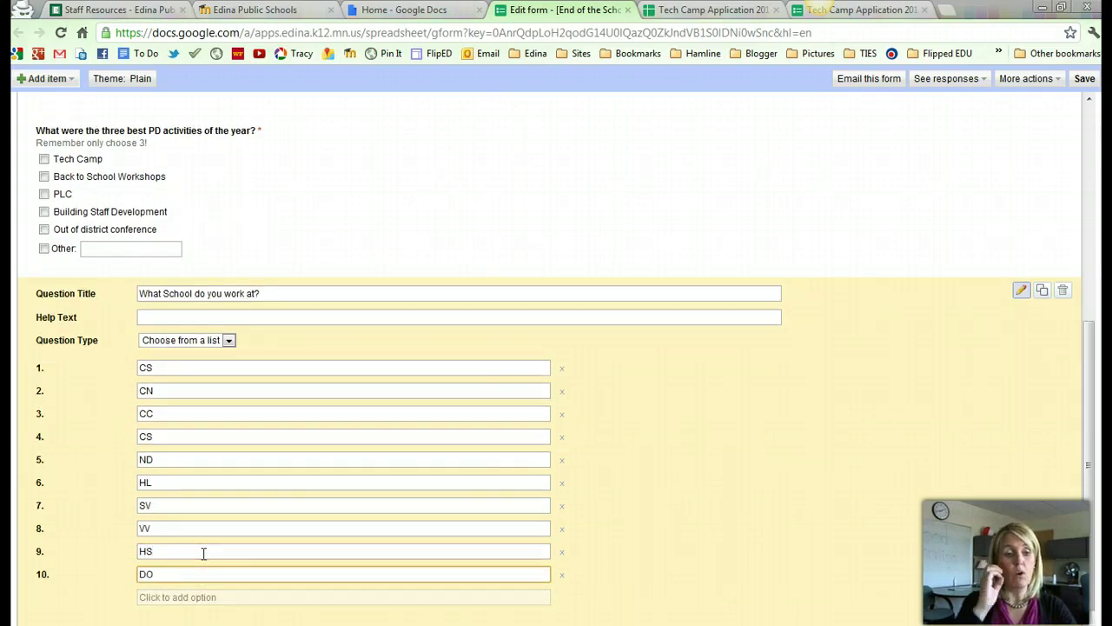
{"action": "left_click", "coordinate": [203, 553]}
Step: Finish the school question and check its drop-down choices in preview
{"action": "scroll", "coordinate": [223, 541], "scroll_direction": "down", "scroll_amount": 1}
{"action": "left_click", "coordinate": [55, 613]}
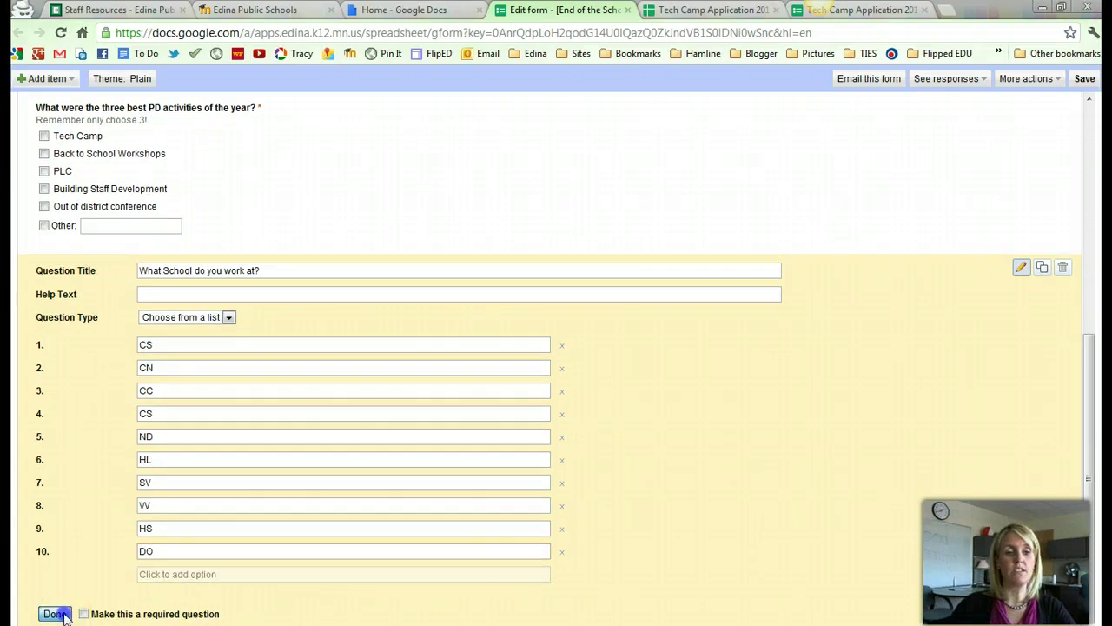
{"action": "left_click", "coordinate": [64, 615]}
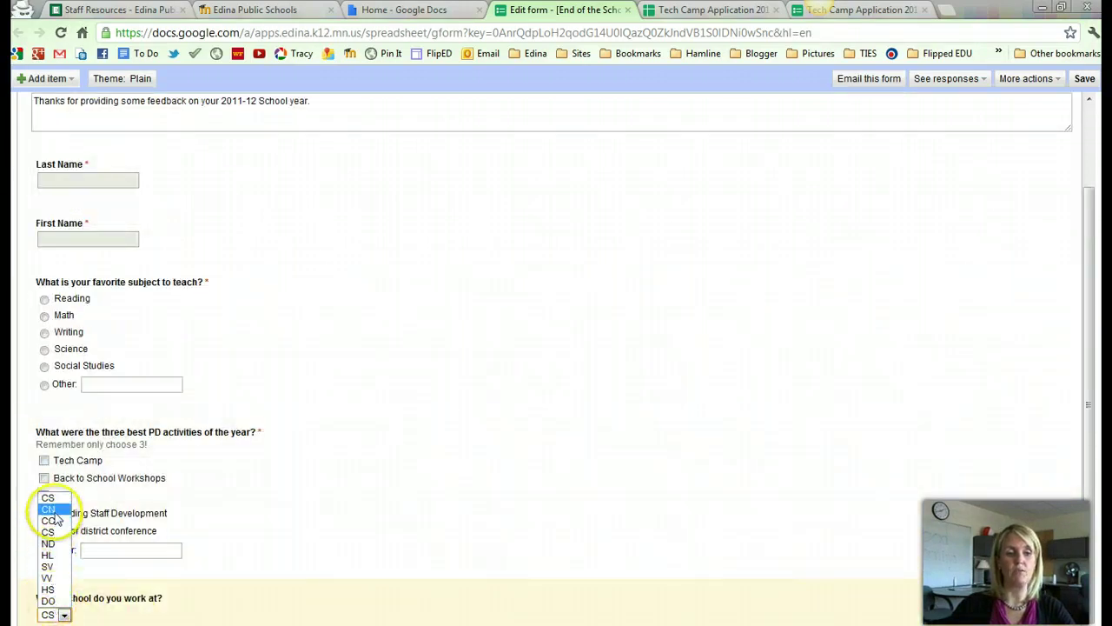
{"action": "left_click", "coordinate": [224, 603]}
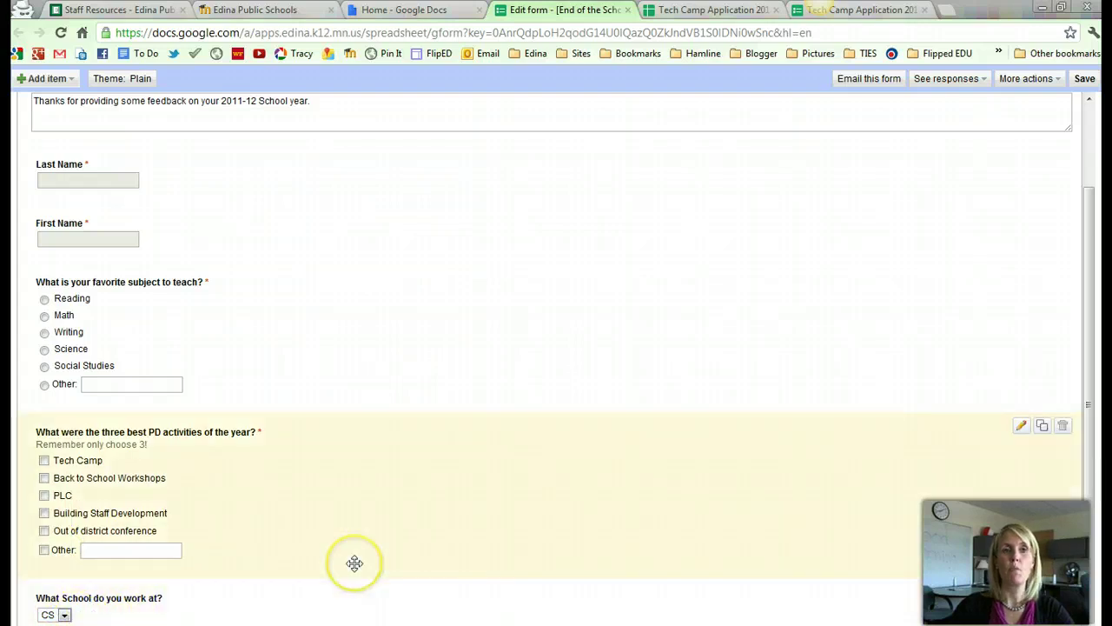
{"action": "left_click", "coordinate": [48, 78]}
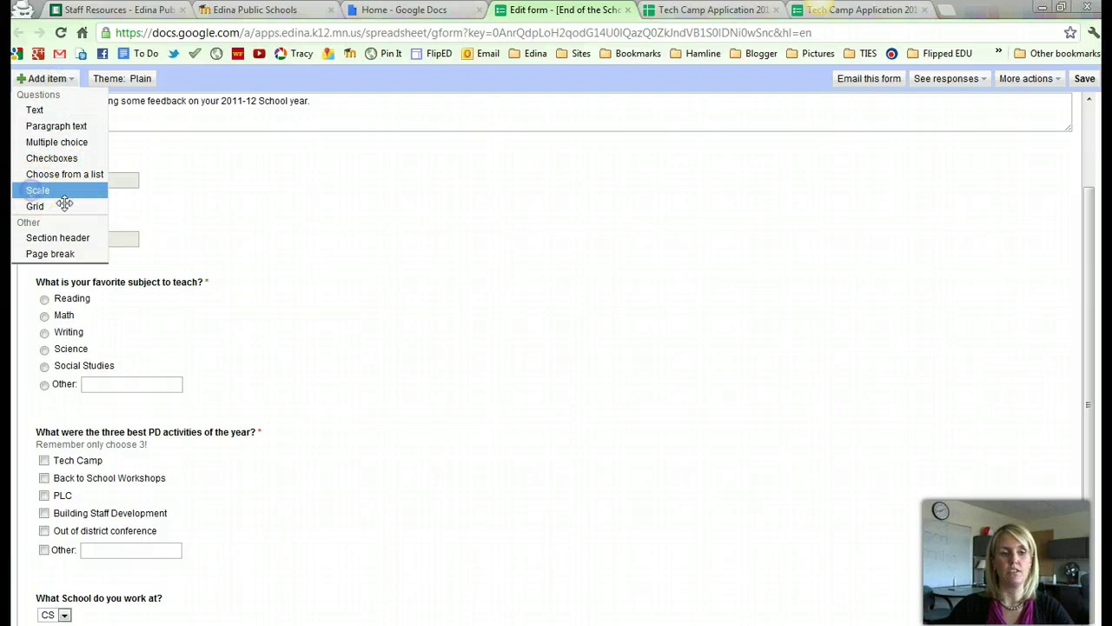
Step: Add a 1–5 scale question on the 2011-12 school year, labelled 'Worst year ever' to 'Best year ever'
{"action": "left_click", "coordinate": [35, 192]}
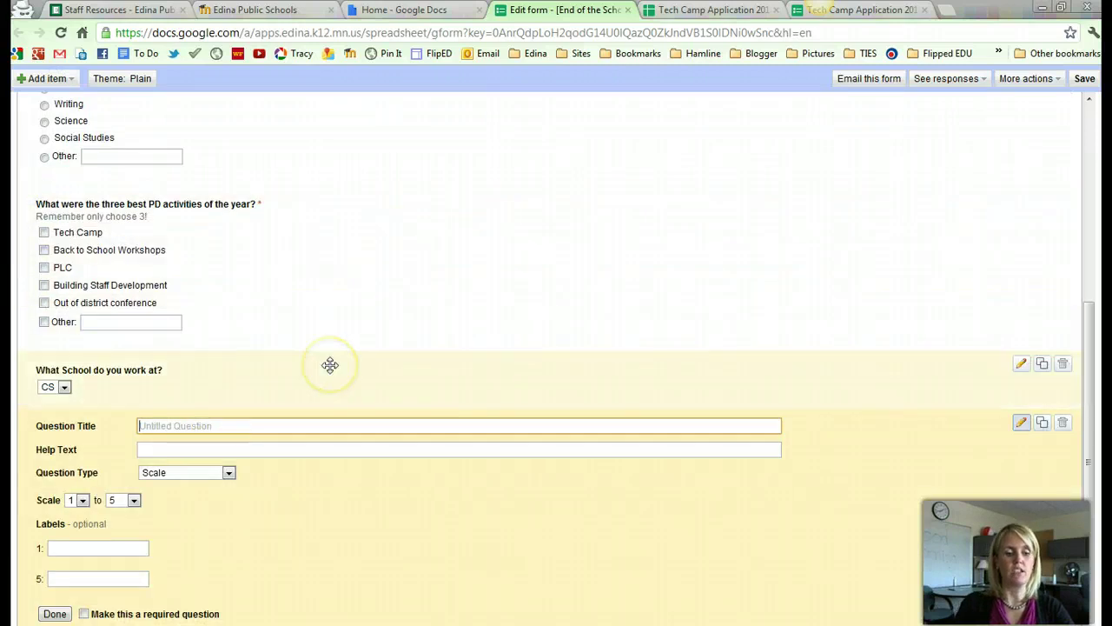
{"action": "type", "text": "How d"}
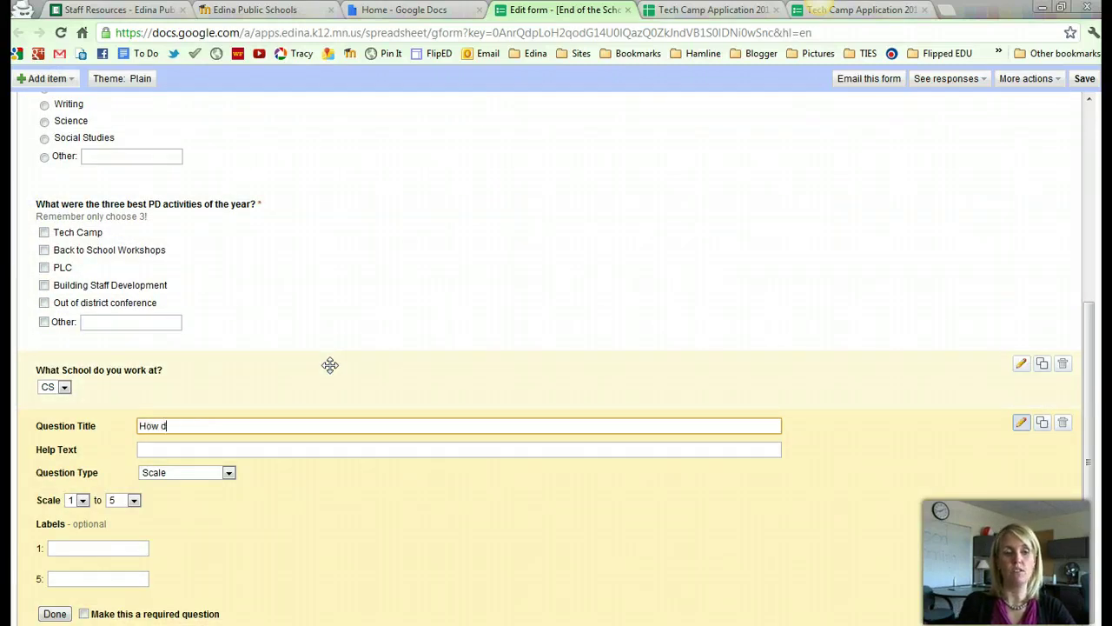
{"action": "type", "text": "id you feel about t"}
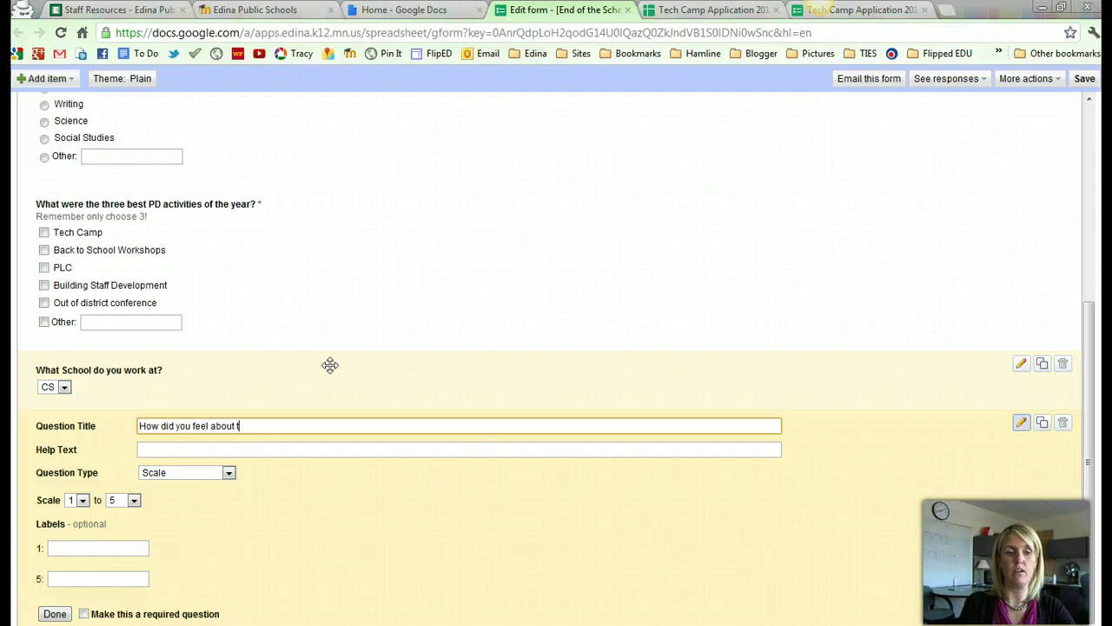
{"action": "type", "text": "he 2011-"}
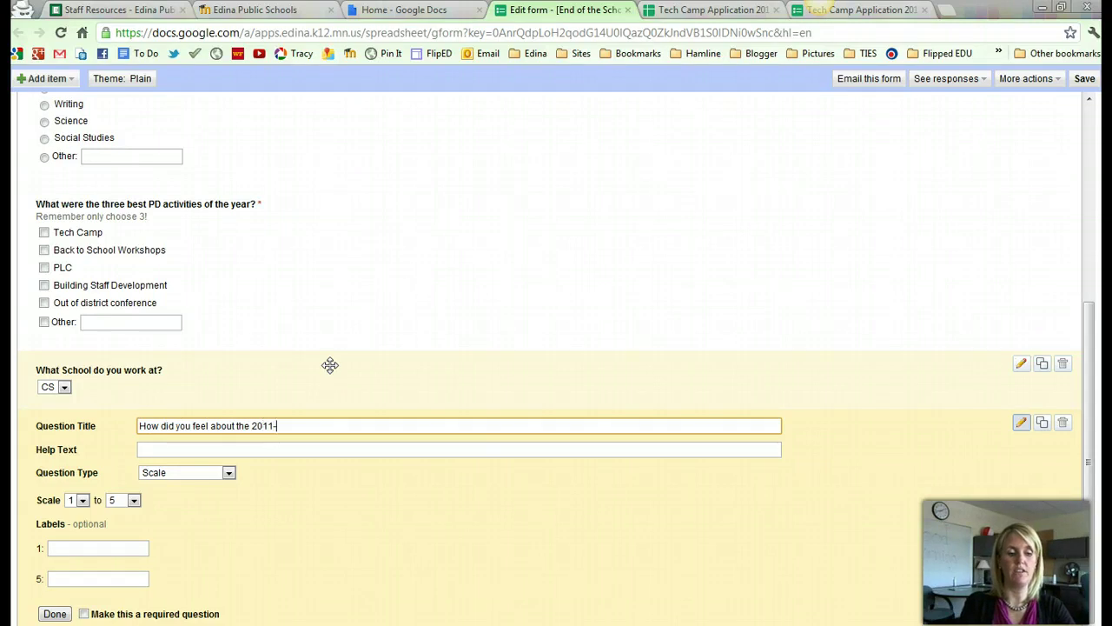
{"action": "type", "text": "12 Scho"}
{"action": "key", "text": "BackSpace"}
{"action": "key", "text": "BackSpace"}
{"action": "key", "text": "BackSpace"}
{"action": "key", "text": "BackSpace"}
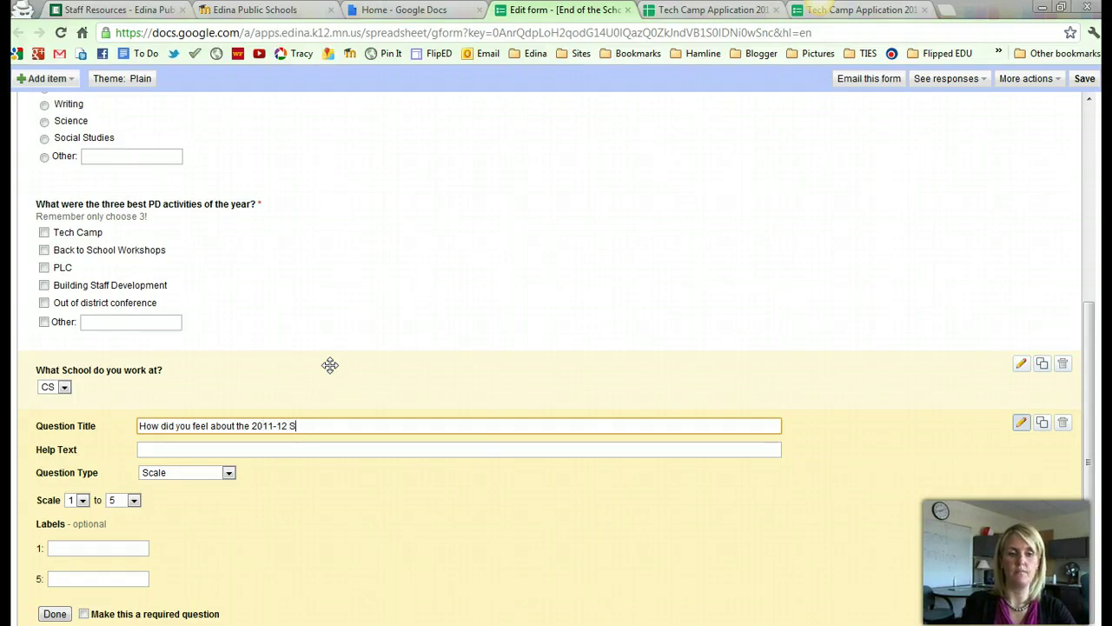
{"action": "type", "text": "school year?"}
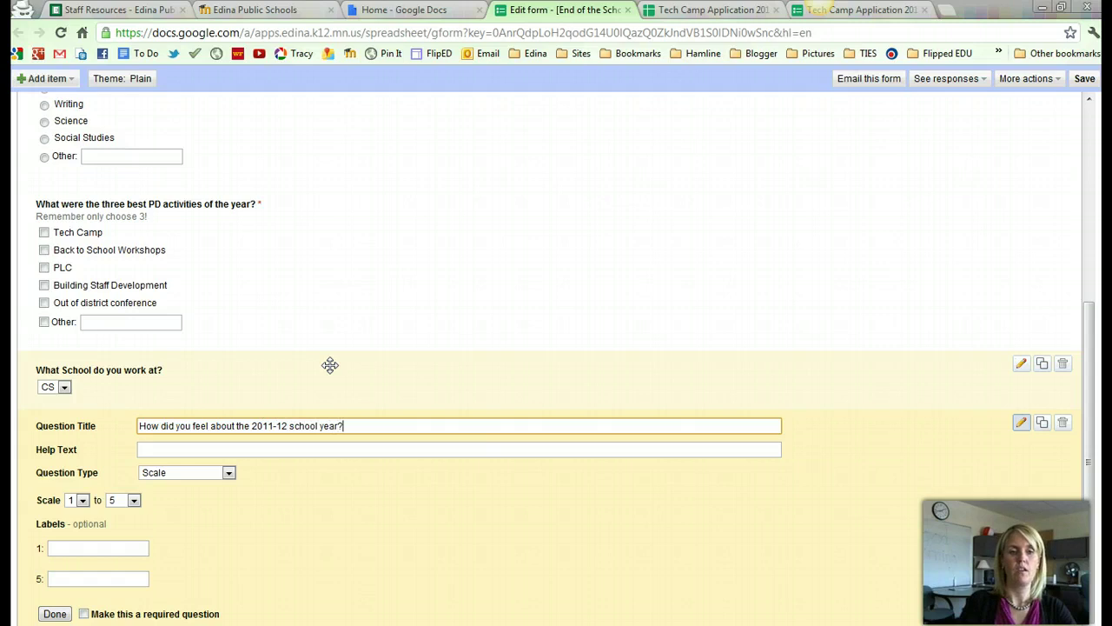
{"action": "left_click", "coordinate": [358, 365]}
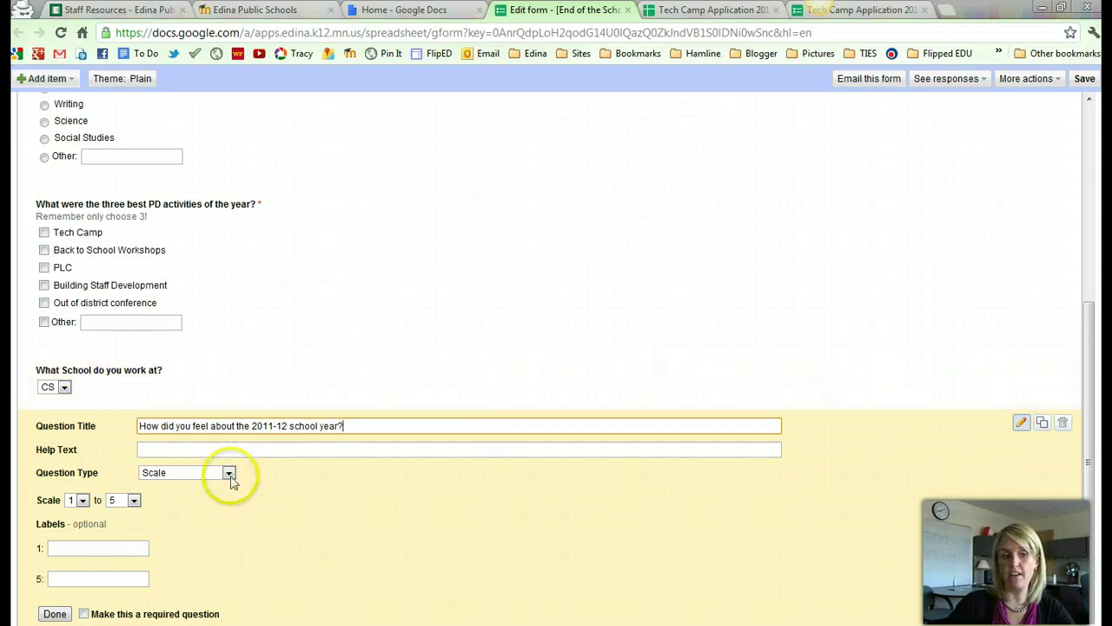
{"action": "left_click", "coordinate": [134, 500]}
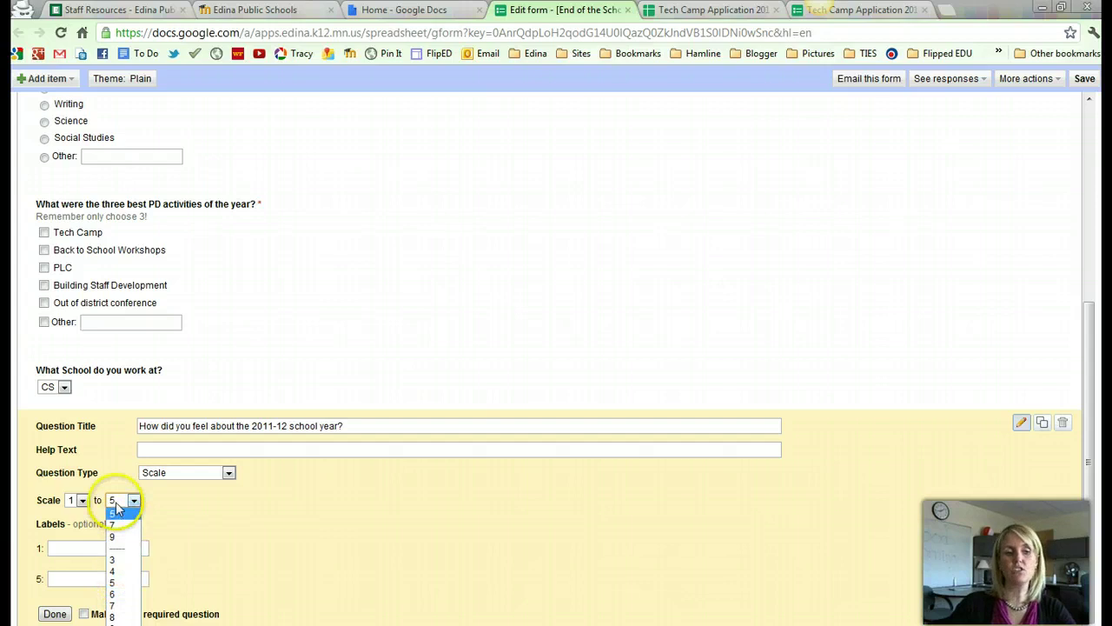
{"action": "left_click", "coordinate": [112, 504]}
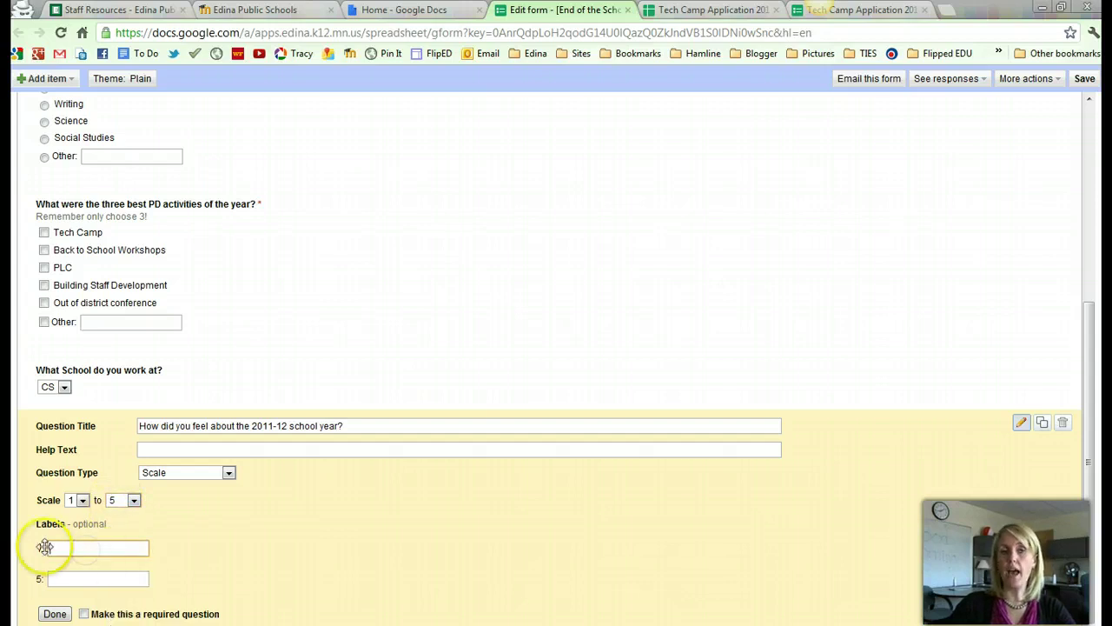
{"action": "left_click", "coordinate": [85, 547]}
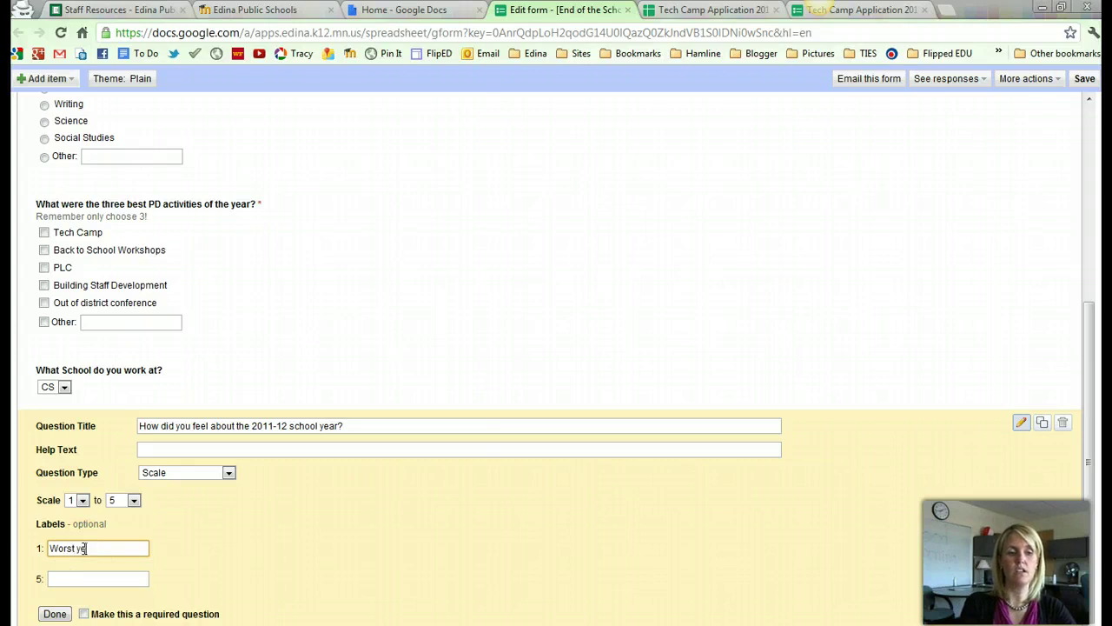
{"action": "type", "text": "Worst year ever"}
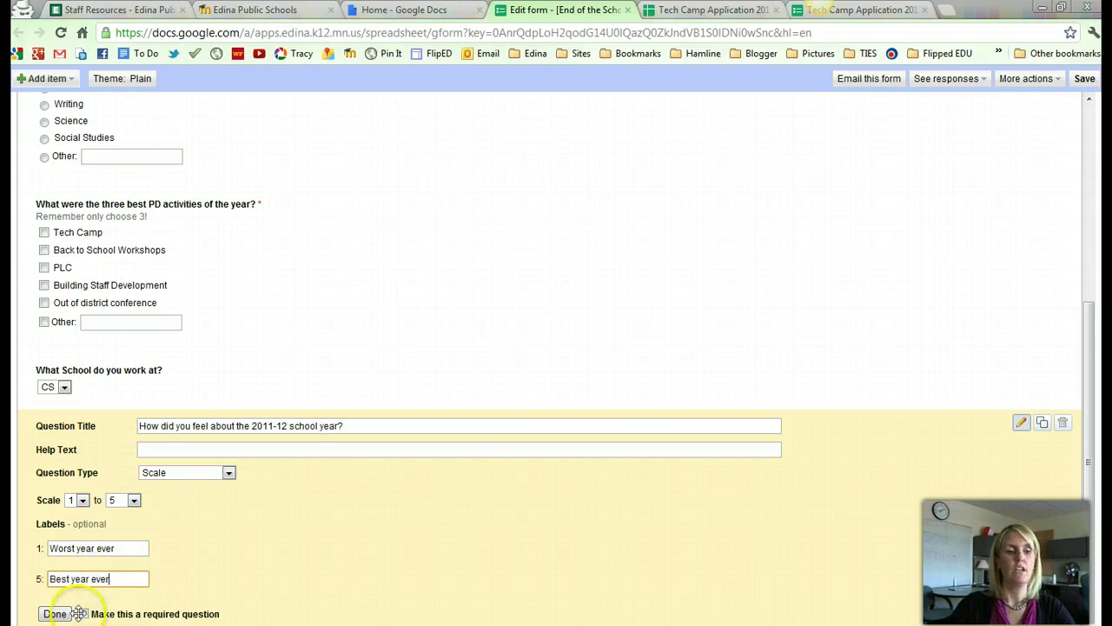
{"action": "left_click", "coordinate": [75, 612]}
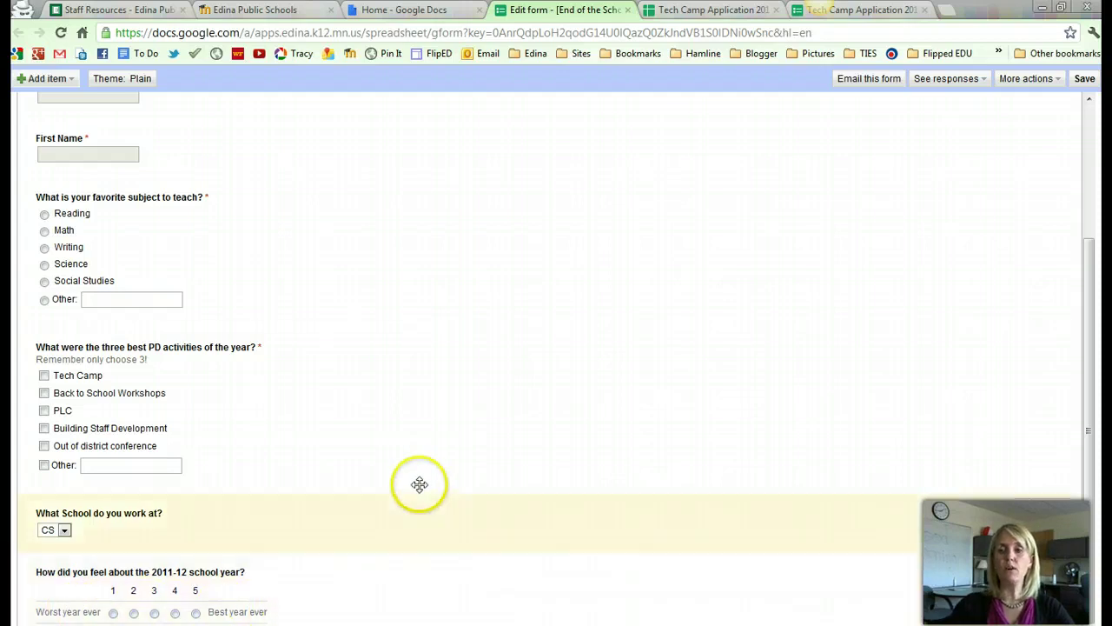
Step: Review the form's questions, then detach the form editor tab into a separate window
{"action": "scroll", "coordinate": [417, 484], "scroll_direction": "up", "scroll_amount": 2}
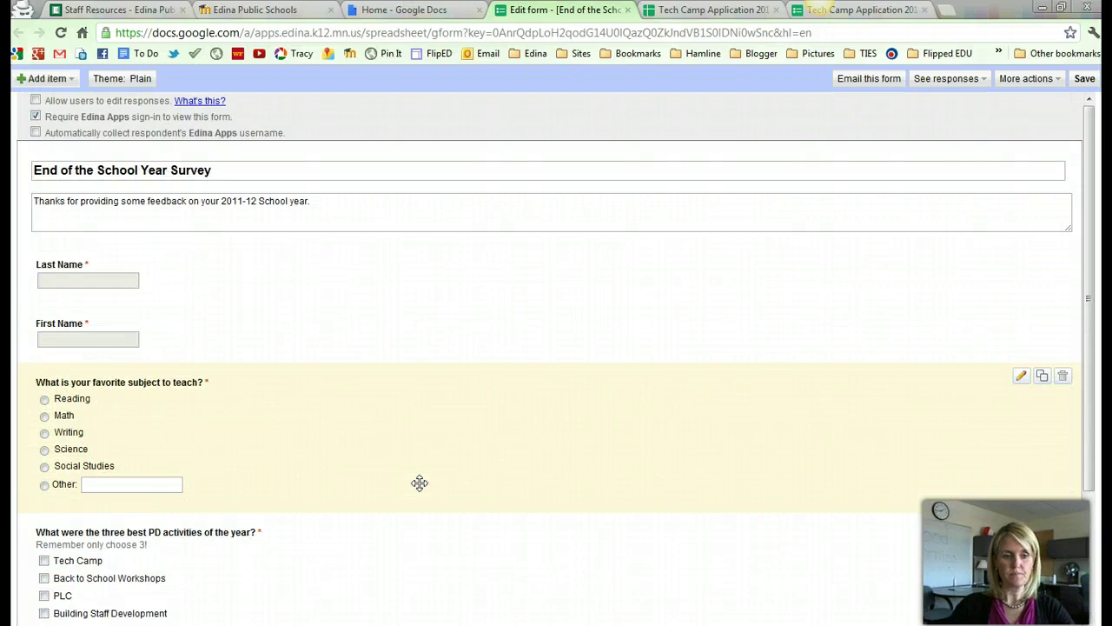
{"action": "scroll", "coordinate": [419, 484], "scroll_direction": "down", "scroll_amount": 2}
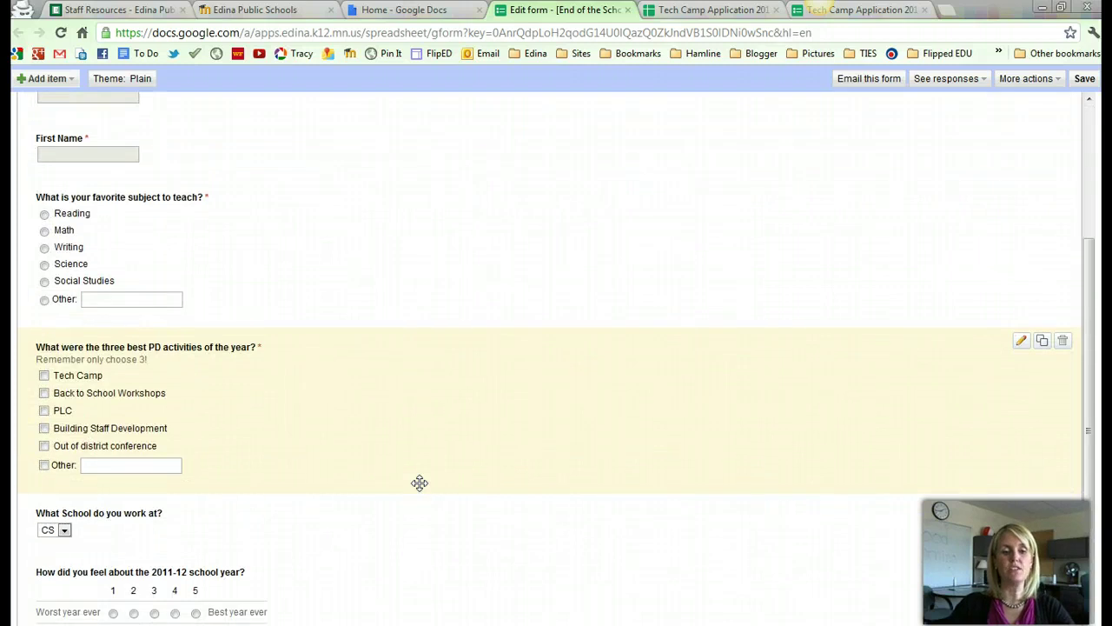
{"action": "left_click", "coordinate": [418, 477]}
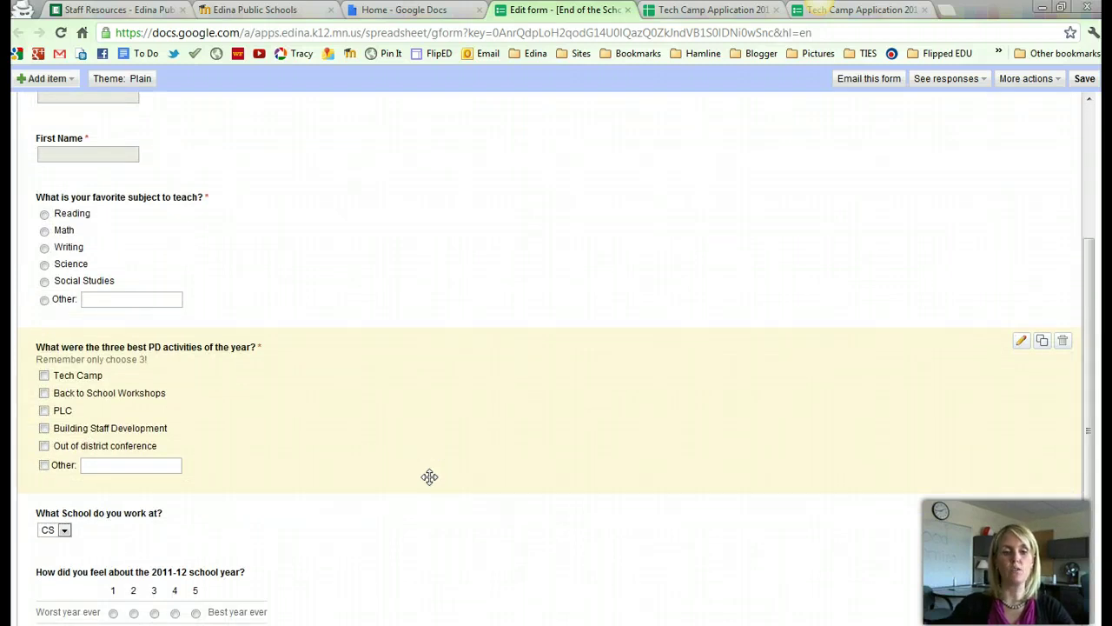
{"action": "scroll", "coordinate": [333, 409], "scroll_direction": "up", "scroll_amount": 2}
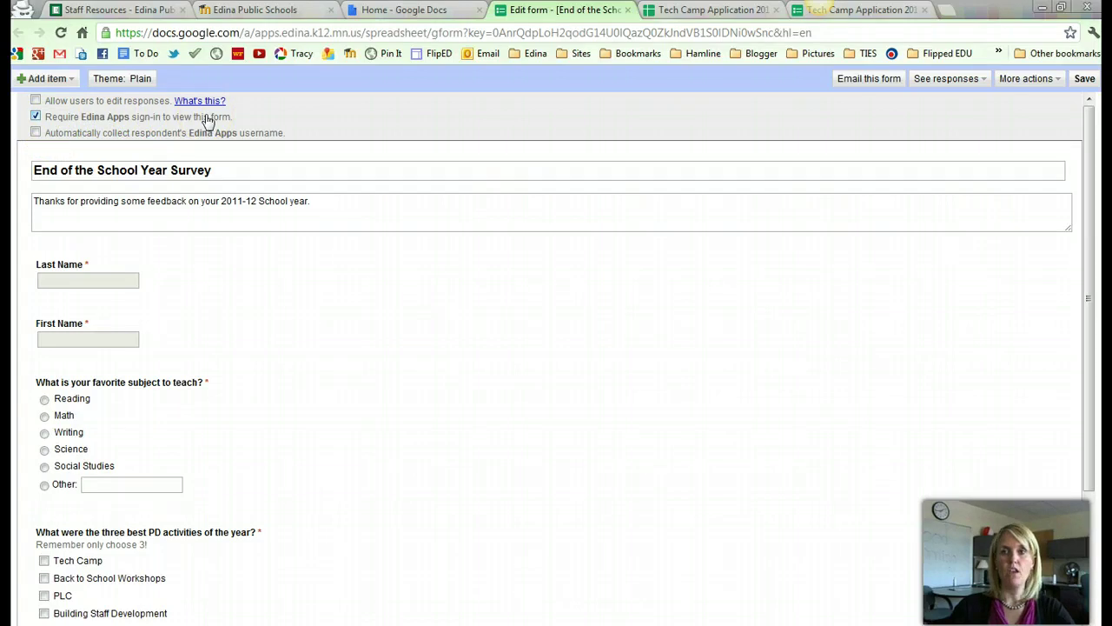
{"action": "middle_click", "coordinate": [512, 11]}
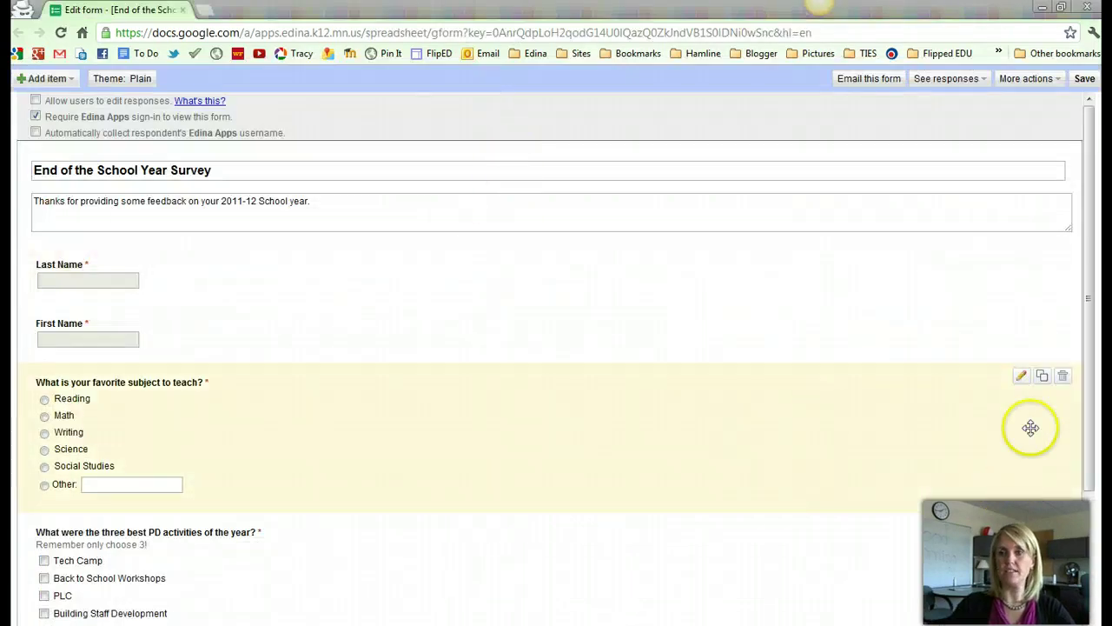
Step: Restore the editor window to a smaller size at the top-left and select the published form link
{"action": "left_click", "coordinate": [1061, 7]}
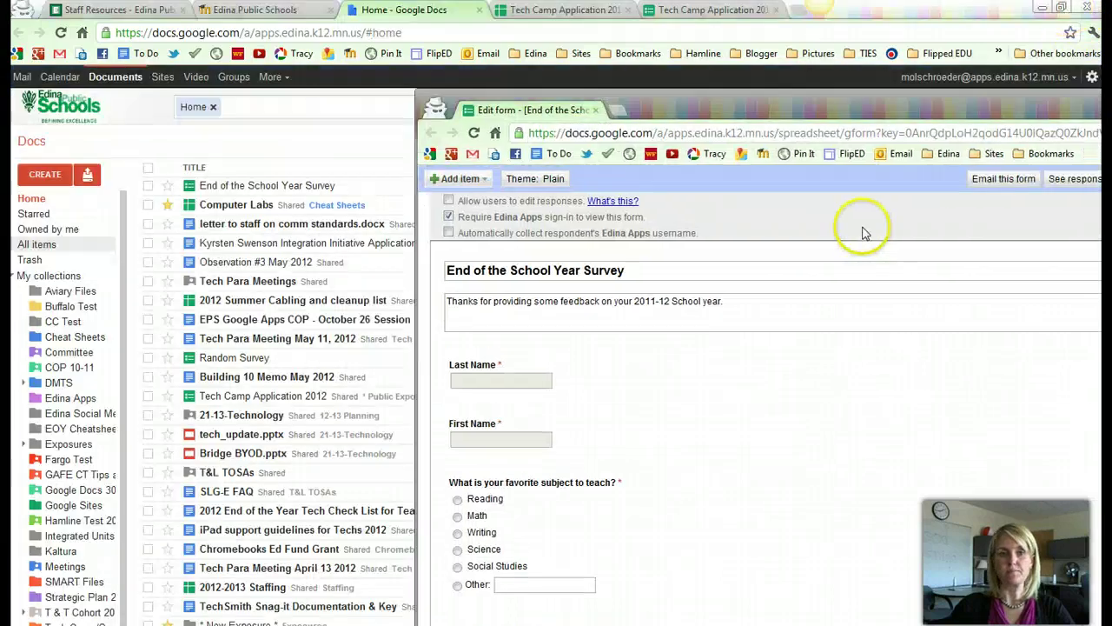
{"action": "left_click_drag", "start_coordinate": [884, 110], "coordinate": [530, 23]}
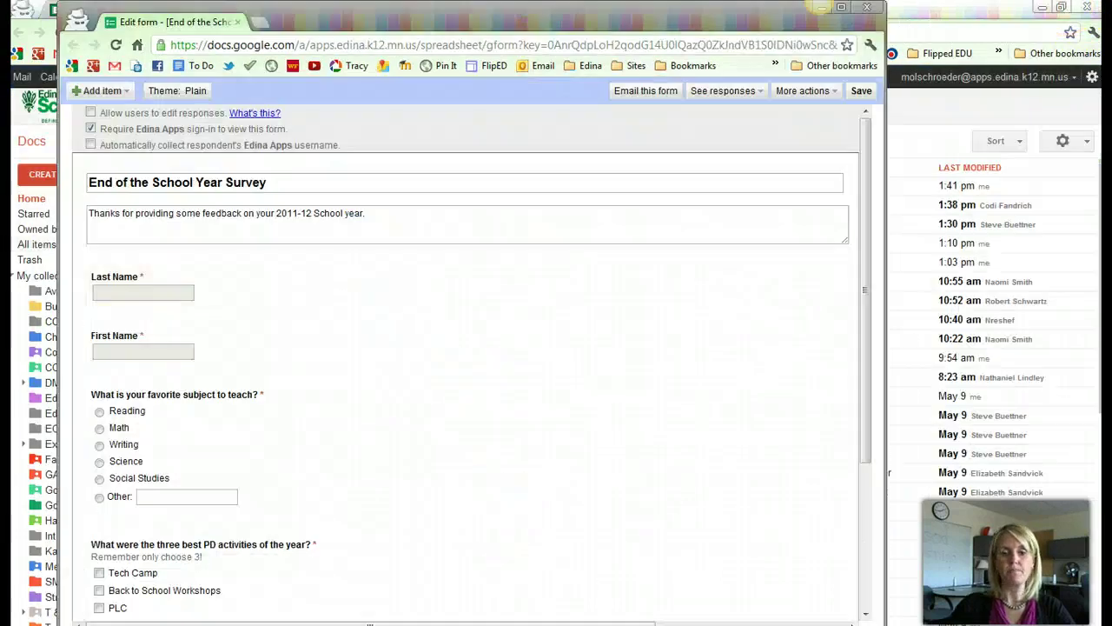
{"action": "left_click_drag", "start_coordinate": [884, 624], "coordinate": [938, 591]}
{"action": "left_click_drag", "start_coordinate": [757, 579], "coordinate": [782, 585]}
{"action": "left_click", "coordinate": [780, 582]}
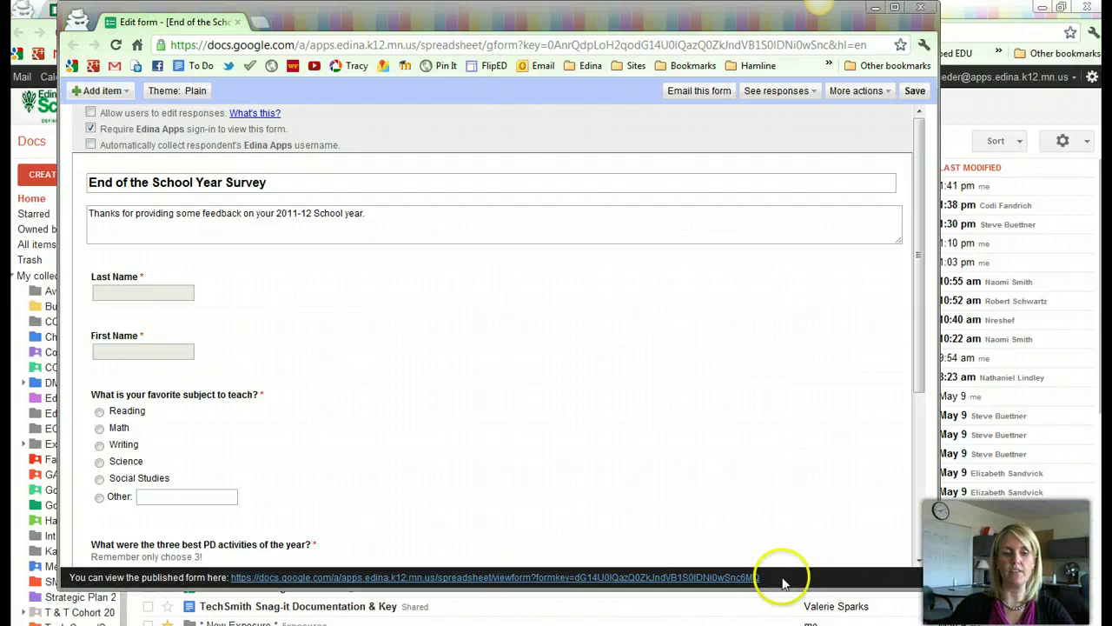
Step: Minimize the Docs, screen recorder and email windows behind the form
{"action": "left_click", "coordinate": [1043, 7]}
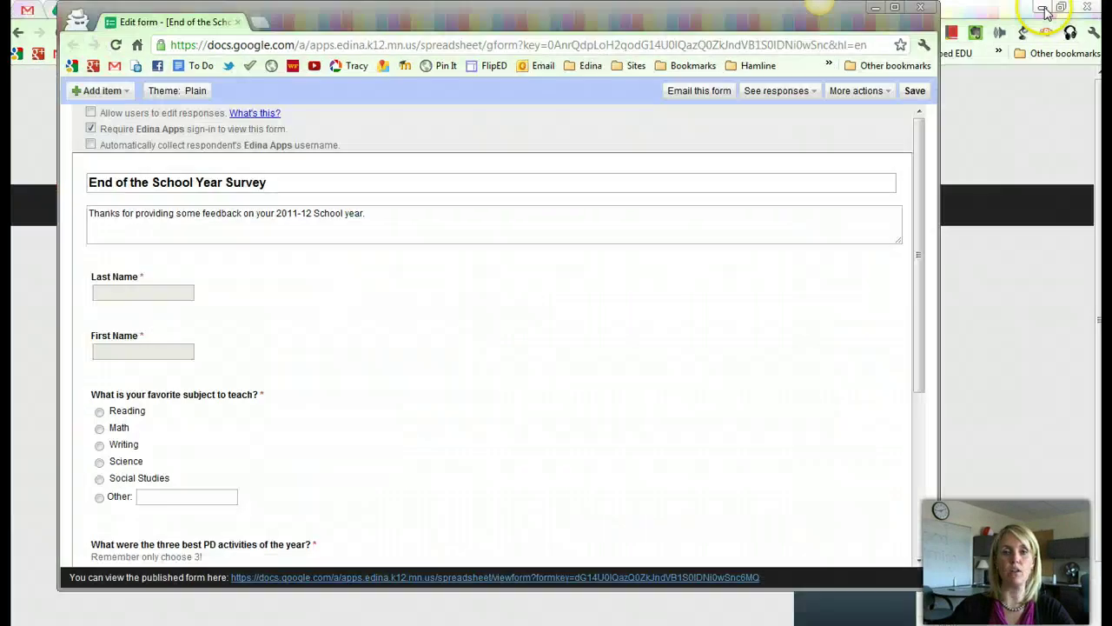
{"action": "left_click", "coordinate": [1043, 8]}
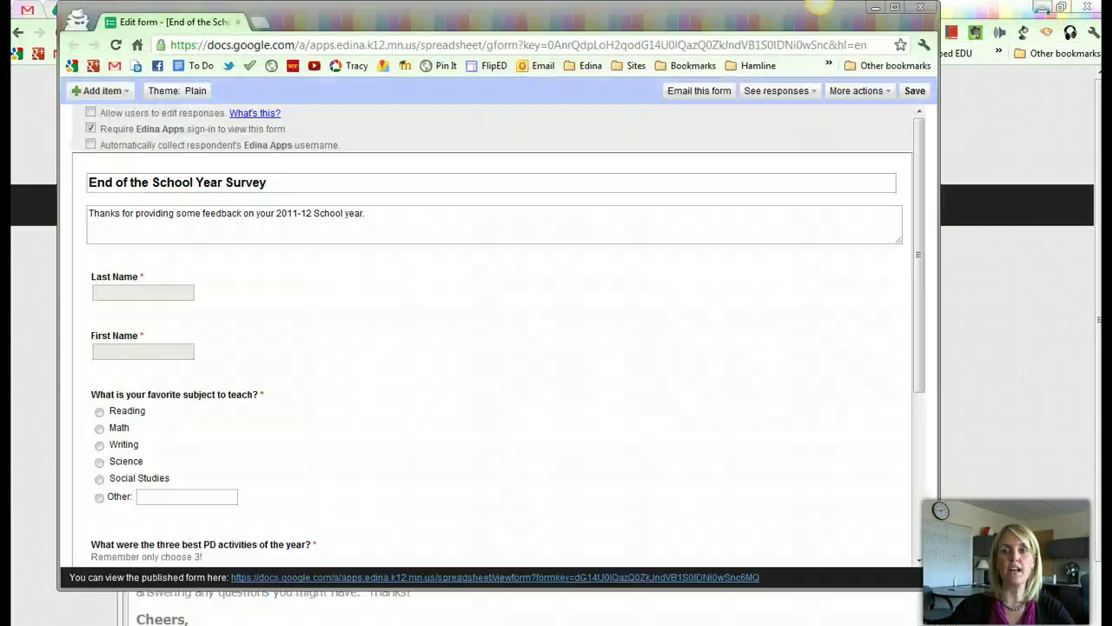
{"action": "left_click", "coordinate": [1042, 9]}
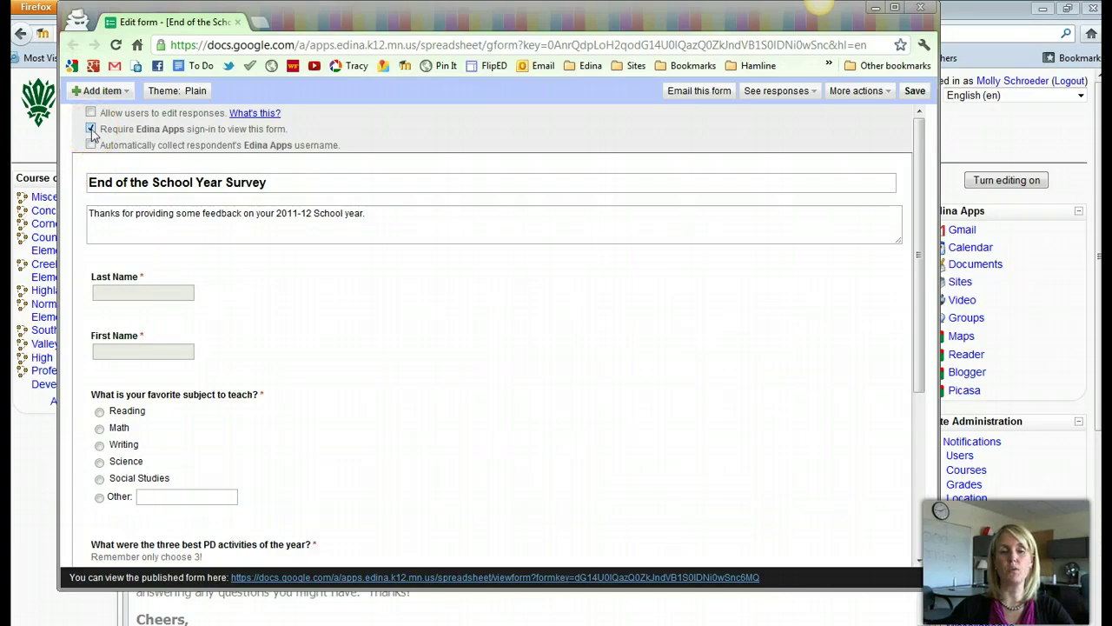
Step: Turn off 'Require Edina Apps sign-in to view this form', confirm, and reload the editor
{"action": "left_click", "coordinate": [91, 128]}
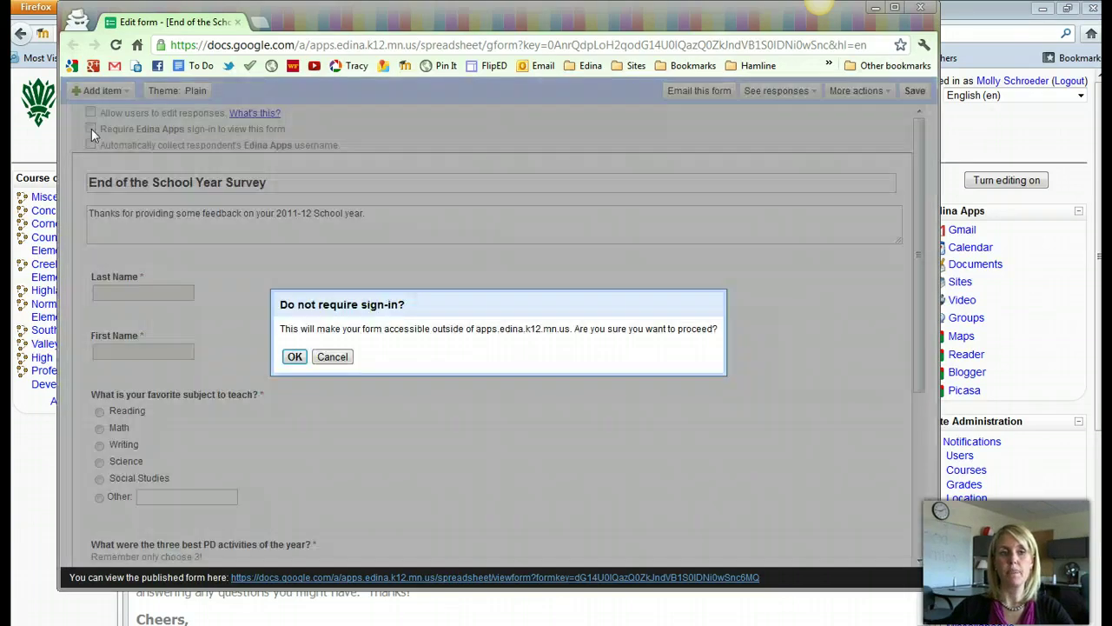
{"action": "left_click", "coordinate": [295, 357]}
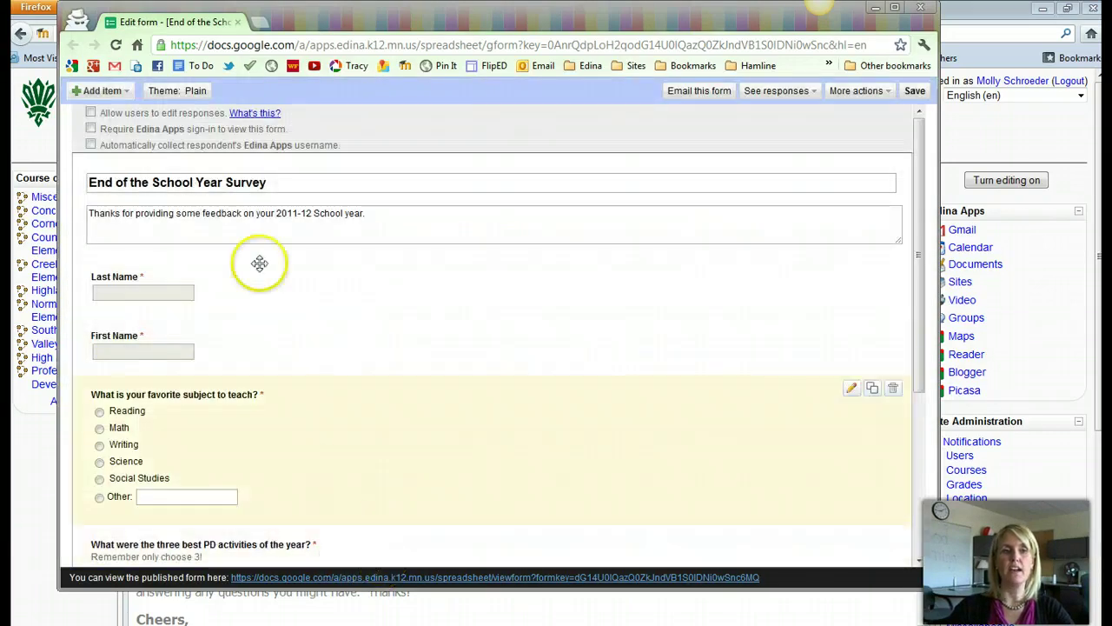
{"action": "left_click", "coordinate": [119, 47]}
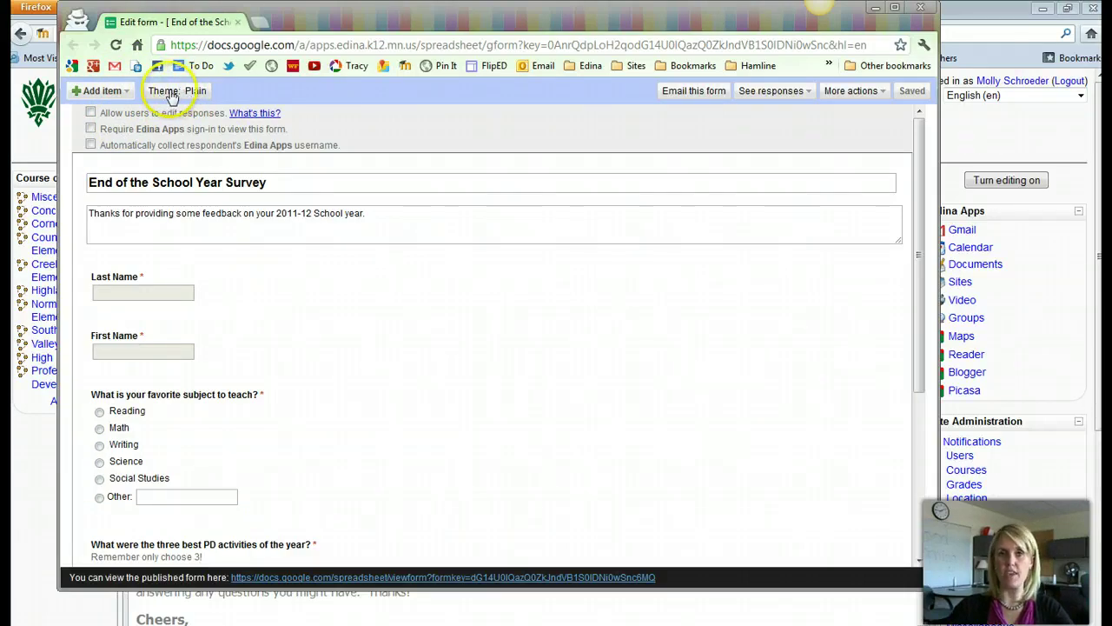
Step: Preview the Blue Birds theme on the form, then discard it
{"action": "left_click", "coordinate": [171, 94]}
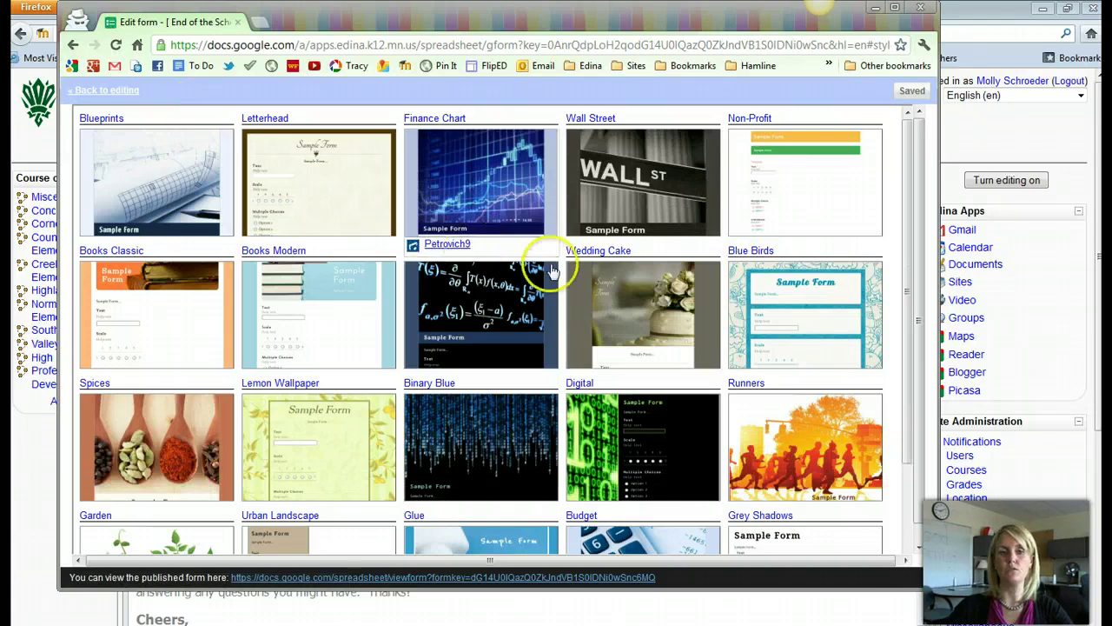
{"action": "left_click", "coordinate": [803, 333]}
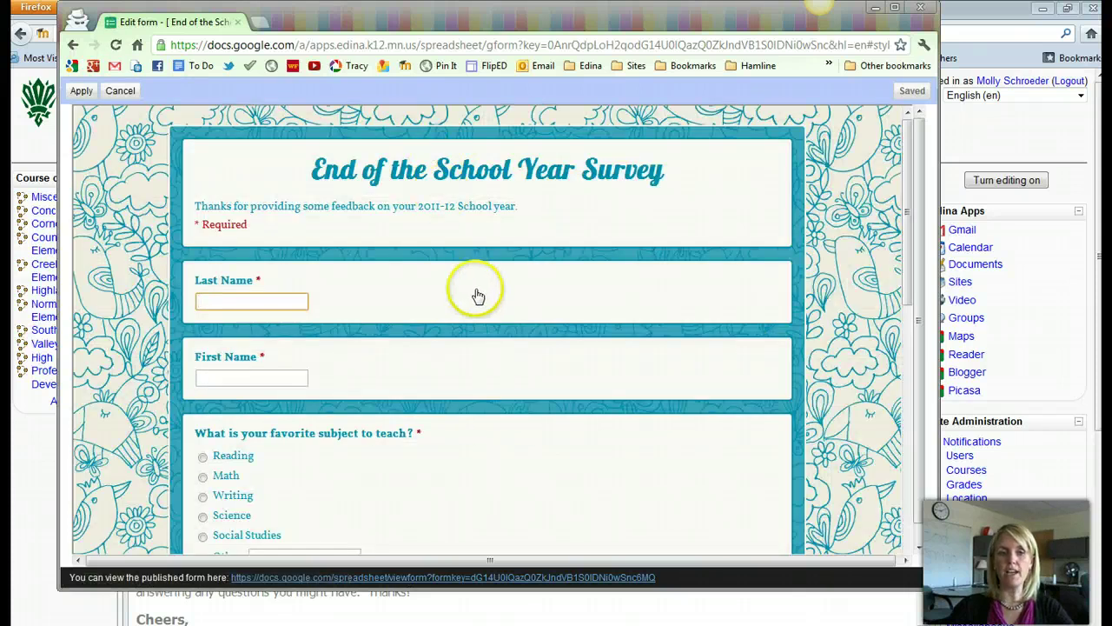
{"action": "scroll", "coordinate": [474, 294], "scroll_direction": "down", "scroll_amount": 5}
{"action": "scroll", "coordinate": [475, 294], "scroll_direction": "up", "scroll_amount": 5}
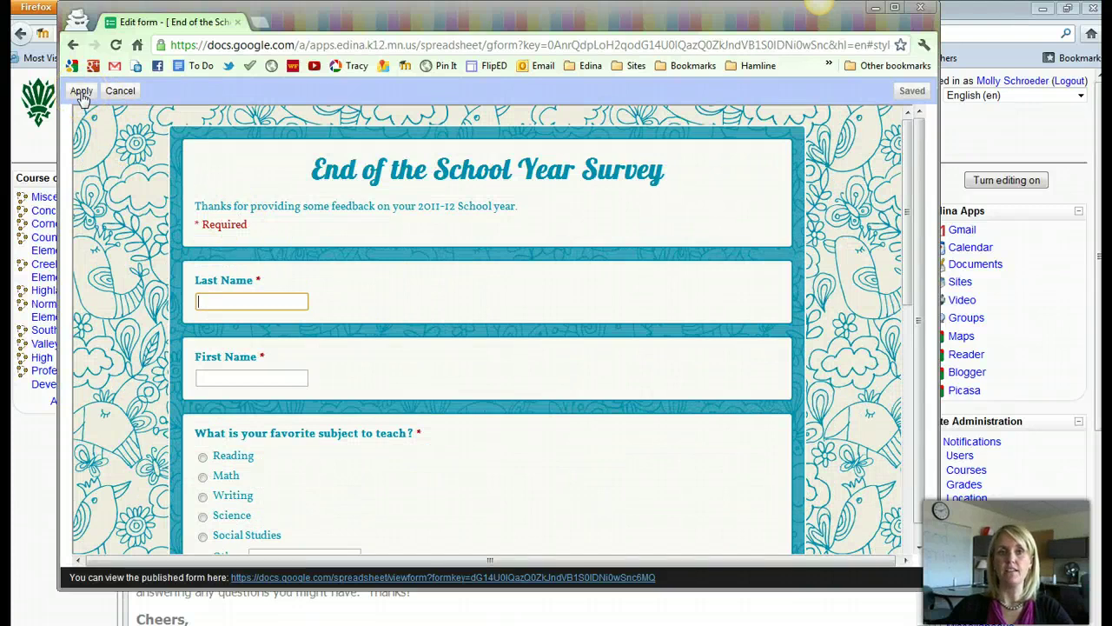
{"action": "left_click", "coordinate": [120, 92]}
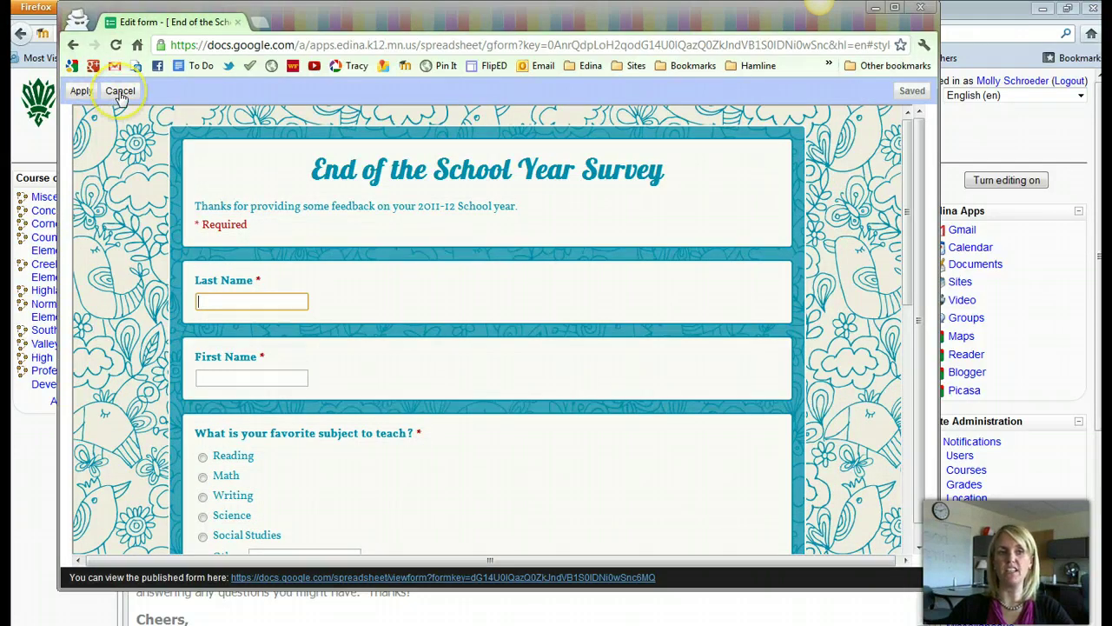
Step: Find the Floral theme on the next page of themes and apply it to the form
{"action": "scroll", "coordinate": [451, 331], "scroll_direction": "down", "scroll_amount": 3}
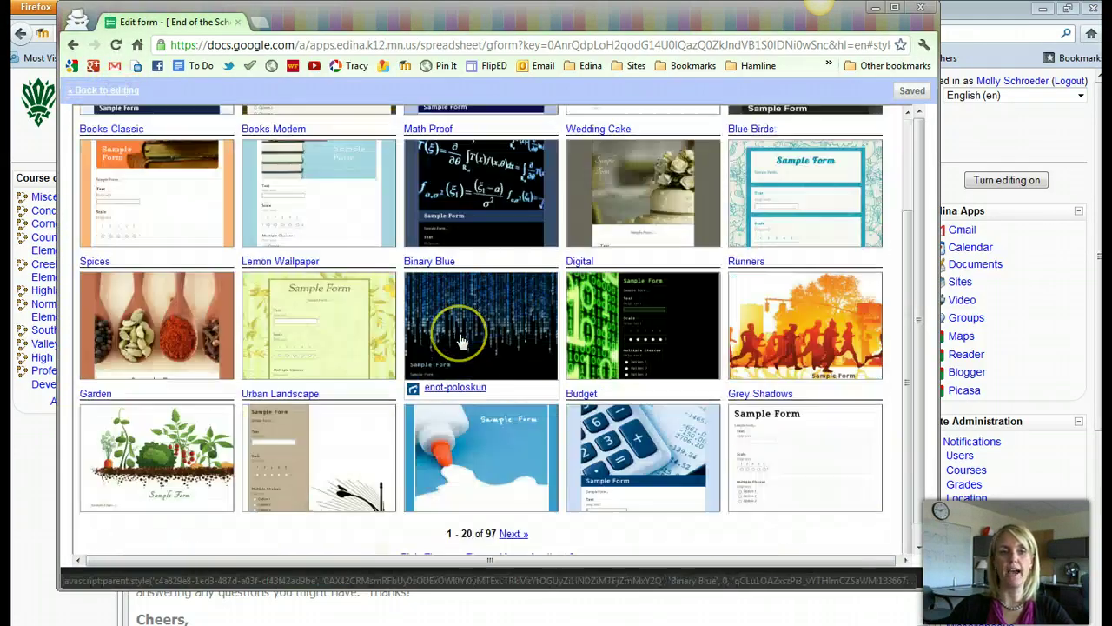
{"action": "scroll", "coordinate": [461, 341], "scroll_direction": "down", "scroll_amount": 1}
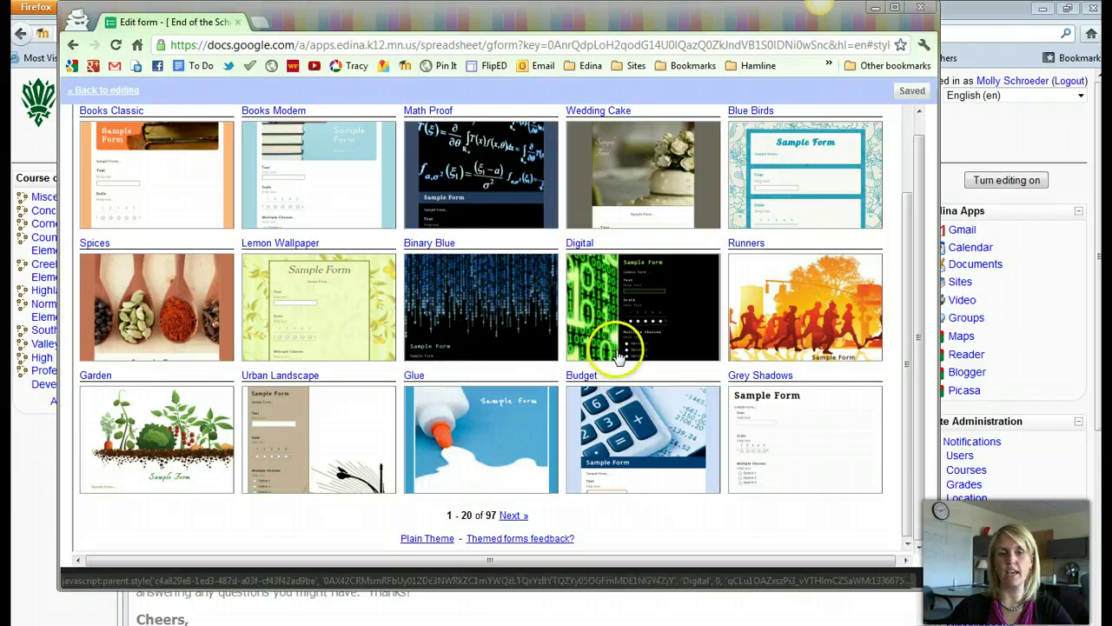
{"action": "left_click", "coordinate": [512, 515]}
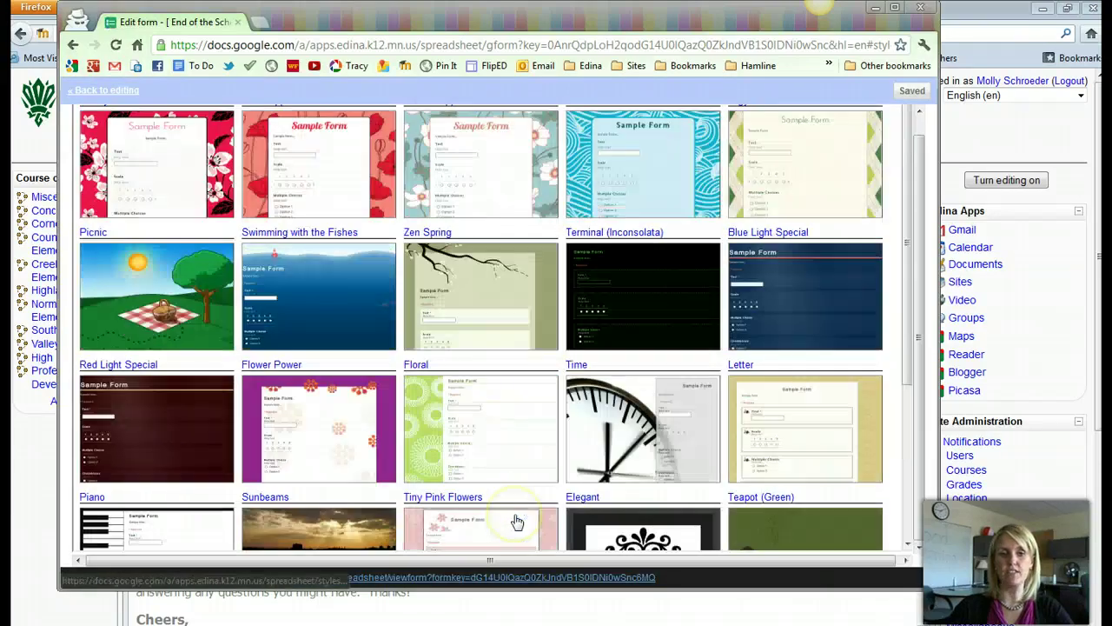
{"action": "left_click", "coordinate": [465, 439]}
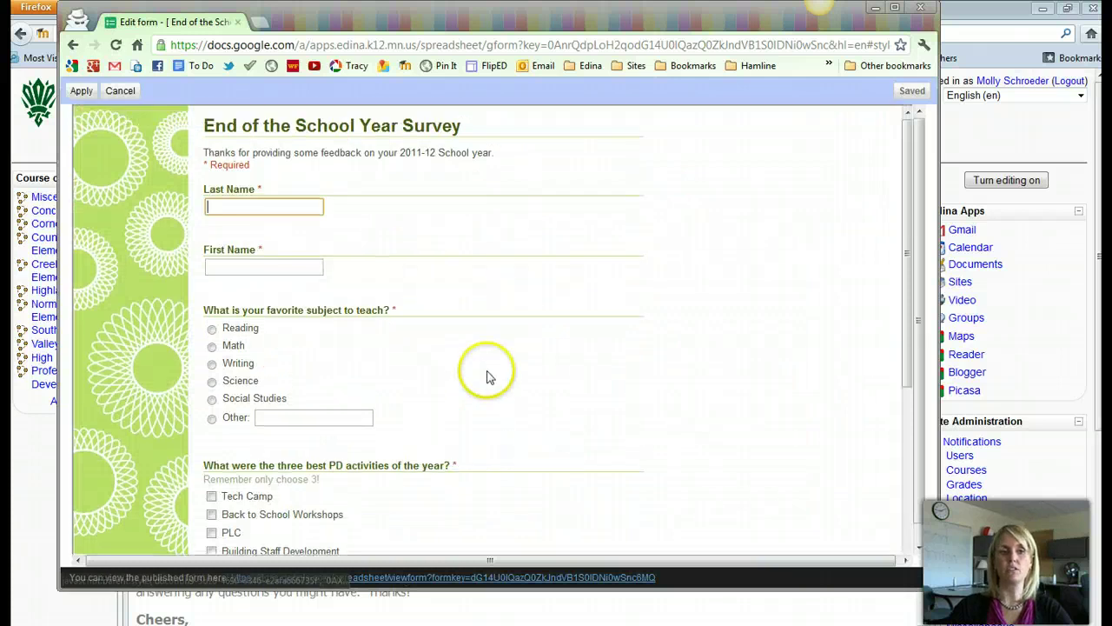
{"action": "left_click", "coordinate": [82, 94]}
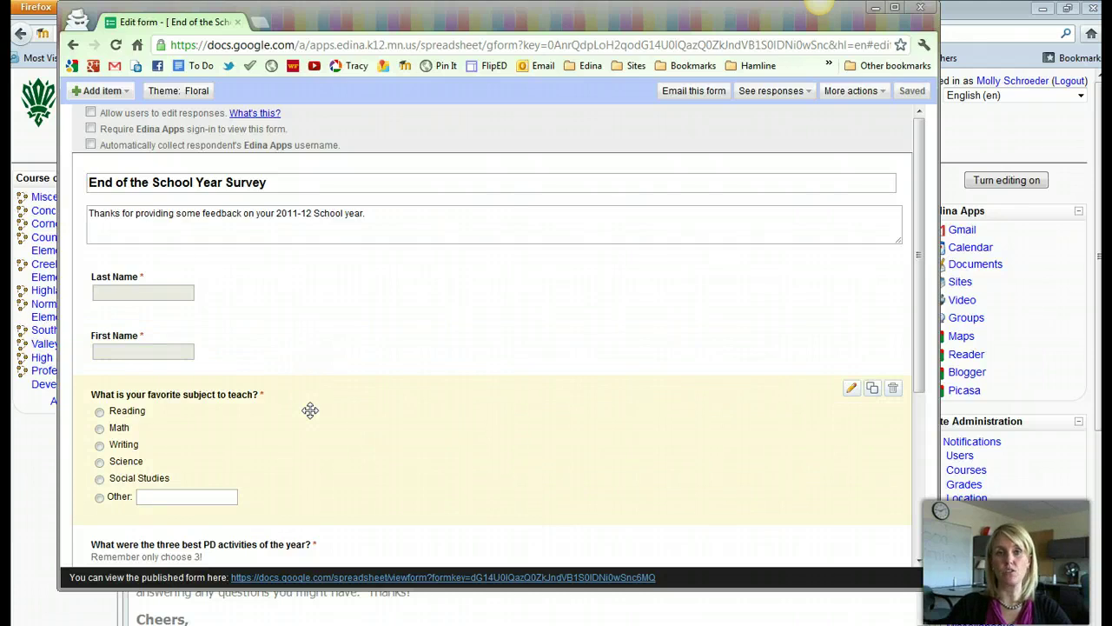
{"action": "left_click", "coordinate": [289, 410]}
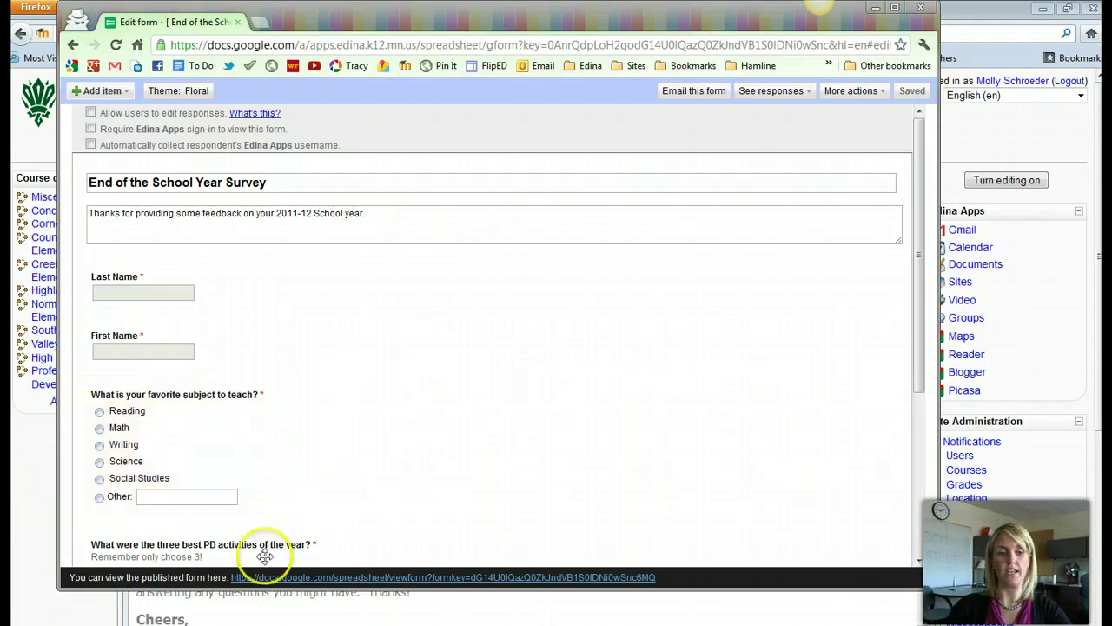